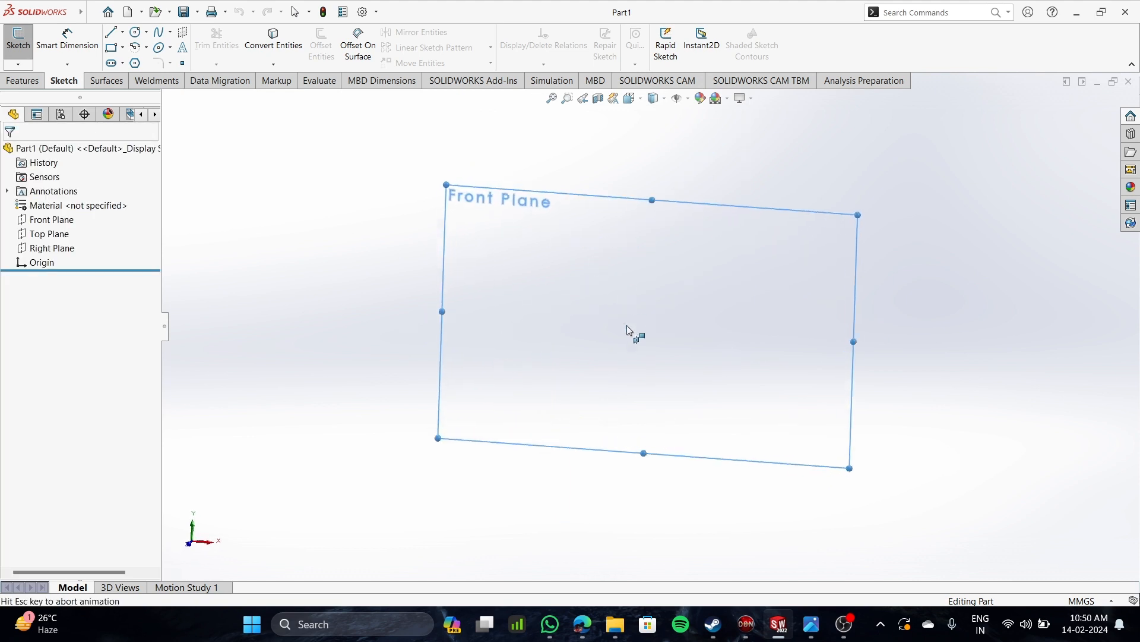
# Sketch a corner rectangle on the Front Plane starting at the origin, about 176 mm wide and 22 mm high
pyautogui.press('r')
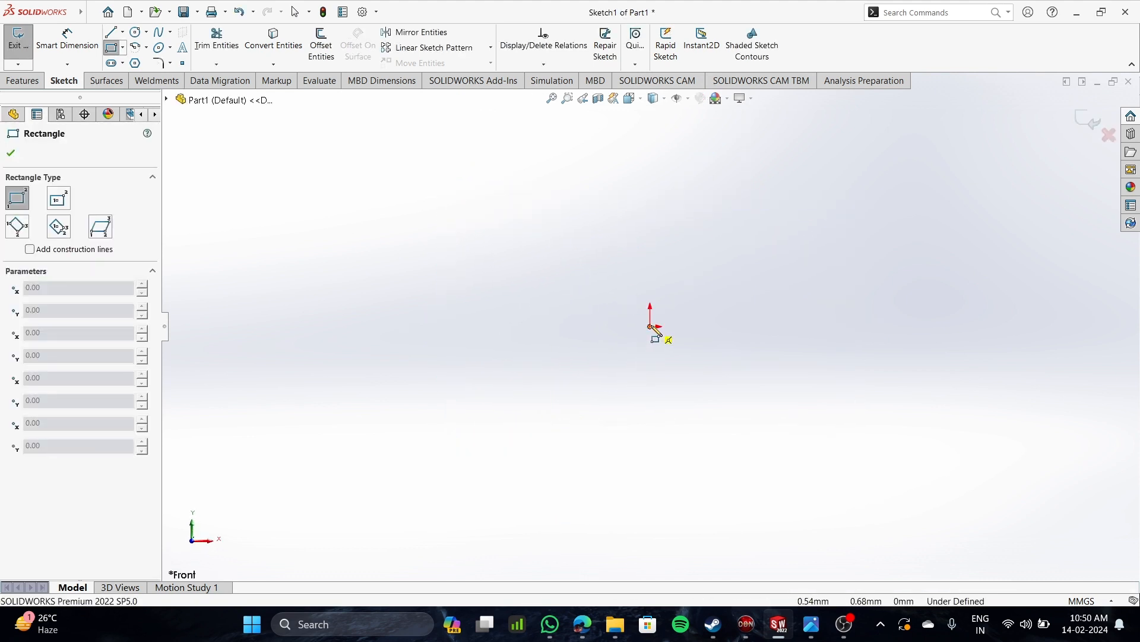
pyautogui.click(651, 326)
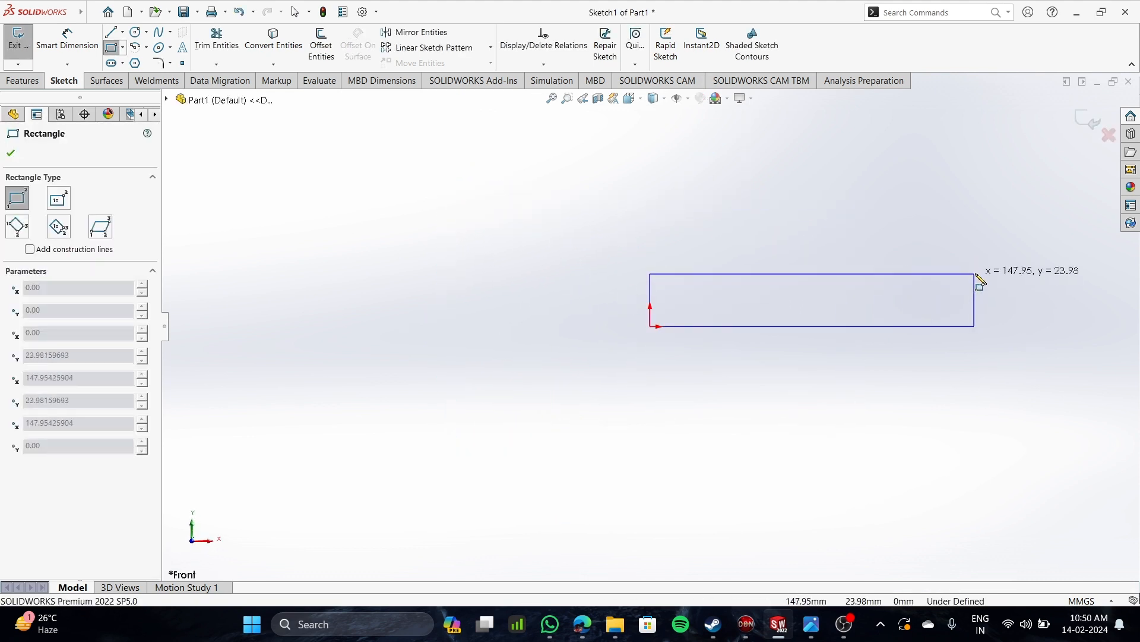
pyautogui.click(1036, 279)
pyautogui.scroll(4, 917, 279)
pyautogui.scroll(-3, 835, 273)
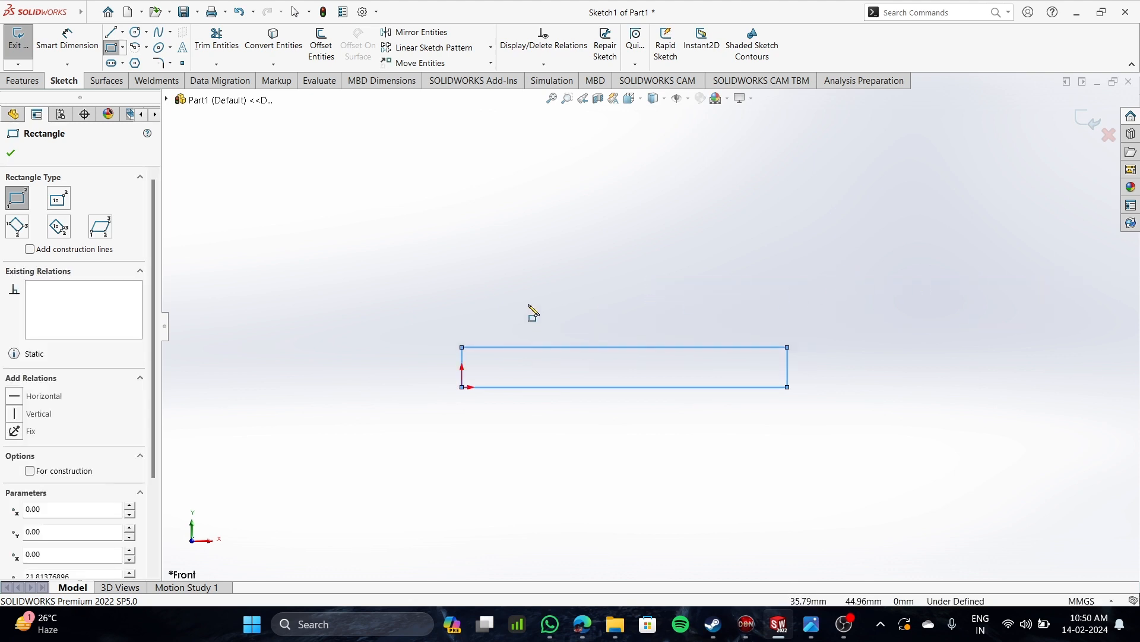
pyautogui.scroll(-3, 609, 309)
# Dimension the rectangle's bottom edge with the expression 21+50+21 mm
pyautogui.click(67, 39)
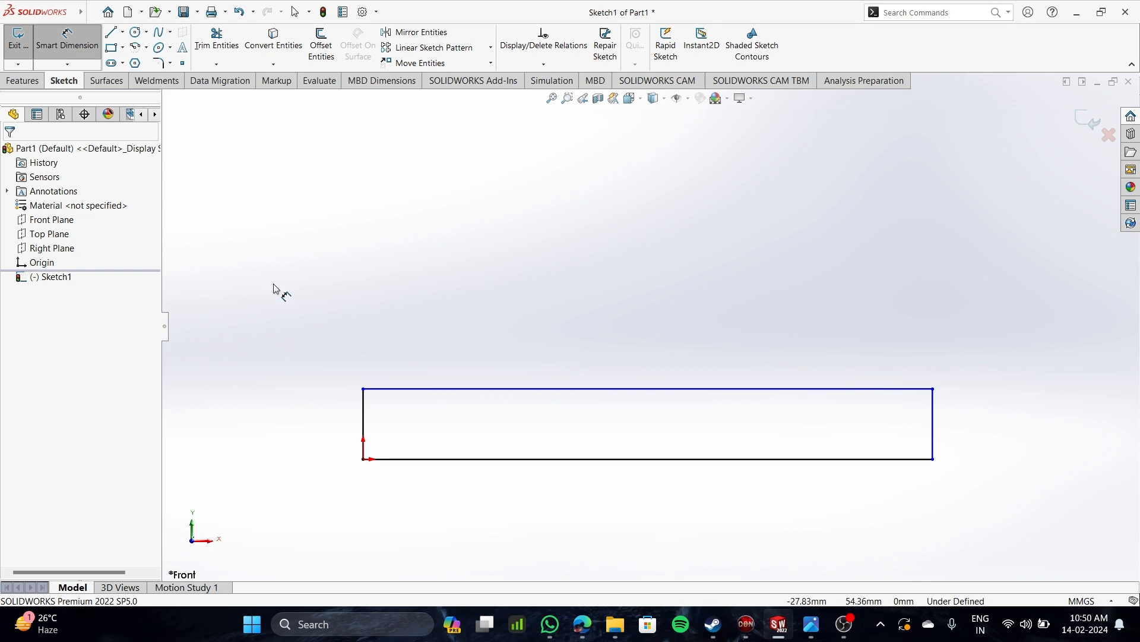
pyautogui.click(608, 459)
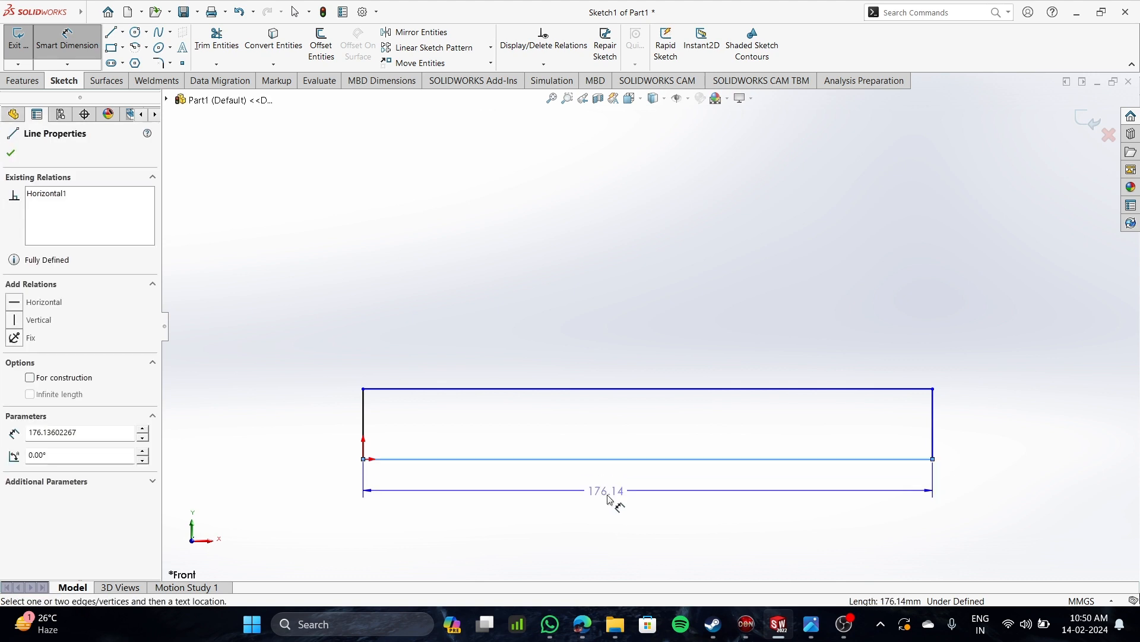
pyautogui.click(614, 513)
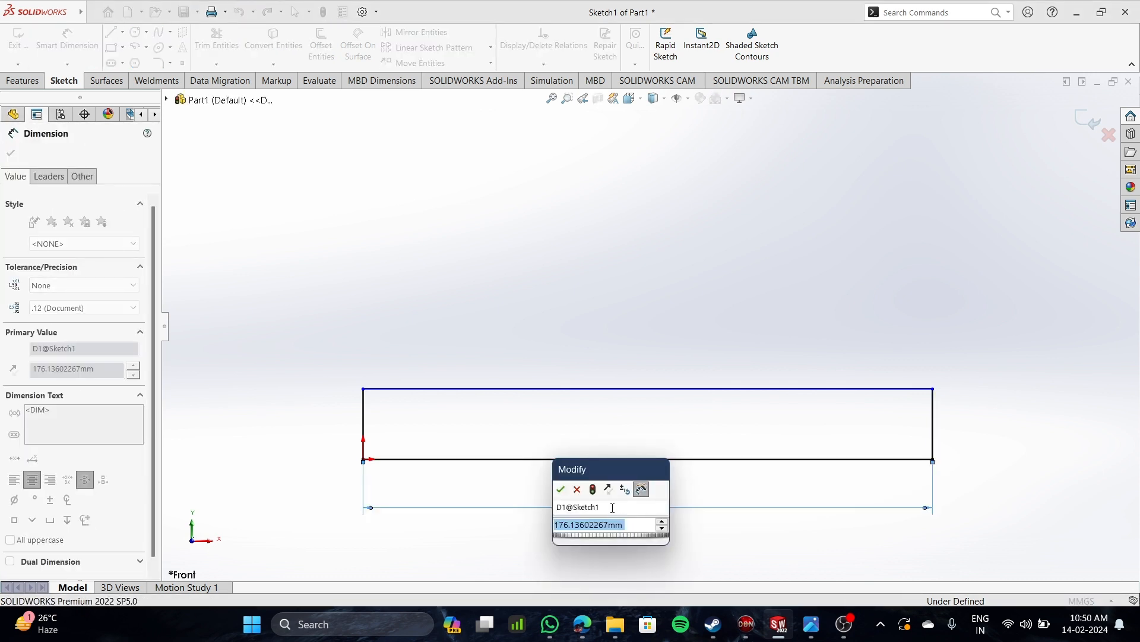
pyautogui.write('21+')
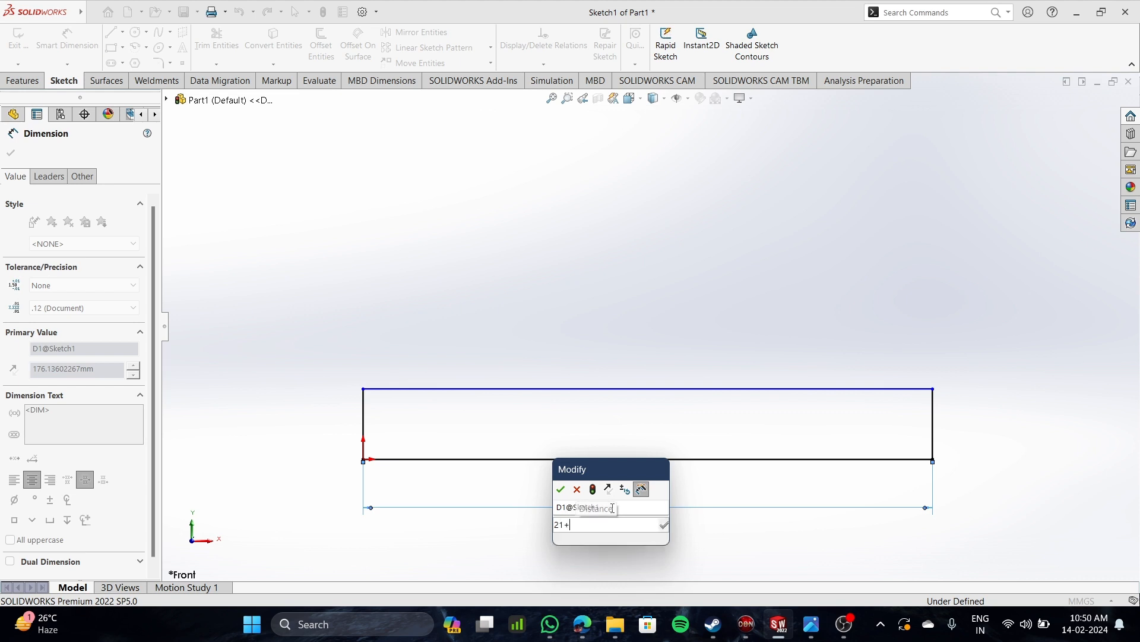
pyautogui.write('50+21')
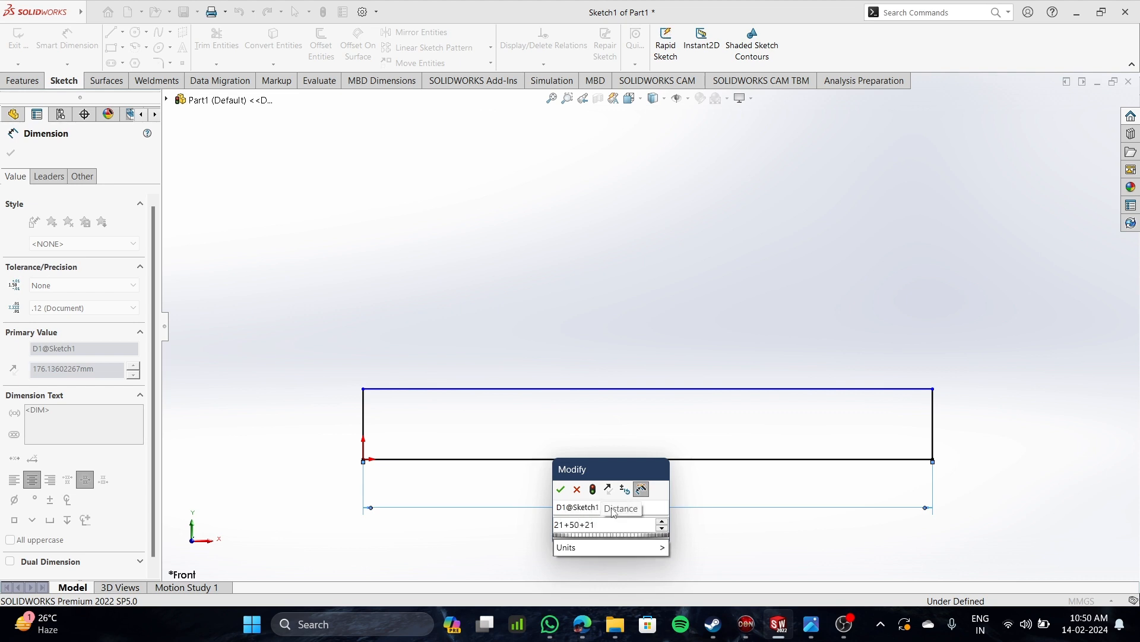
pyautogui.press('Return')
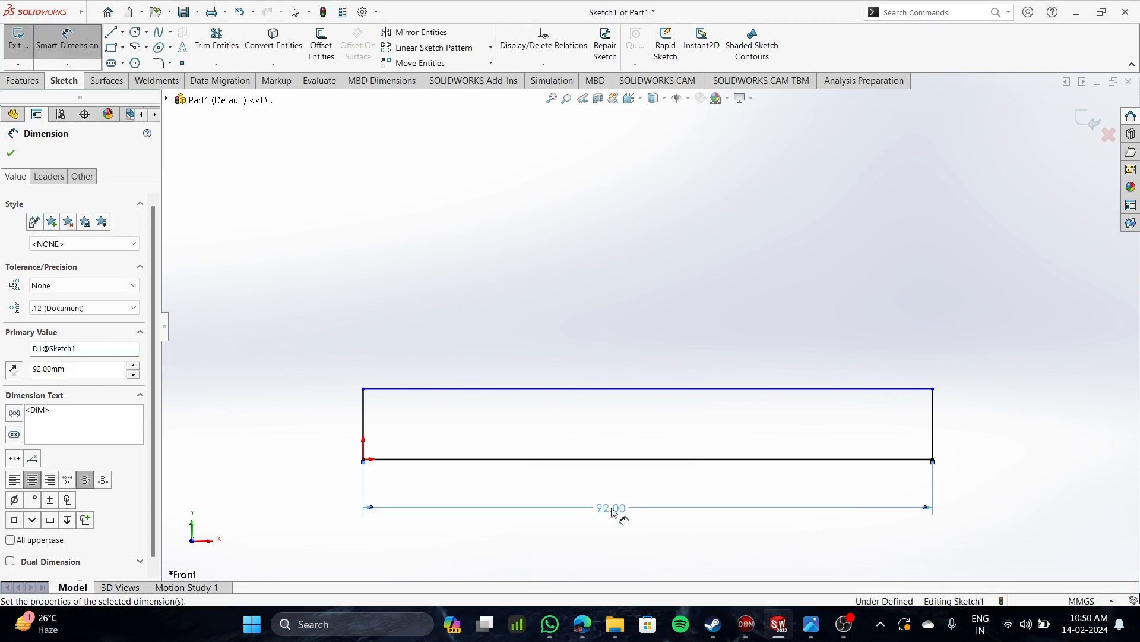
# Dimension the rectangle's vertical side and set its height to 14 mm
pyautogui.scroll(-3, 674, 425)
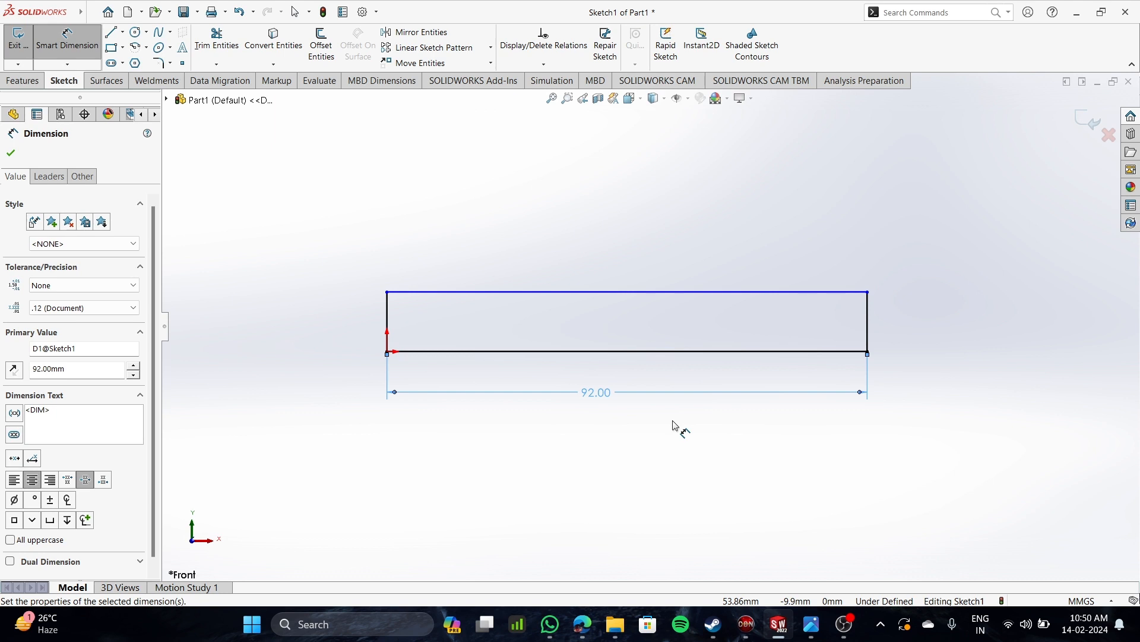
pyautogui.click(868, 322)
pyautogui.click(991, 325)
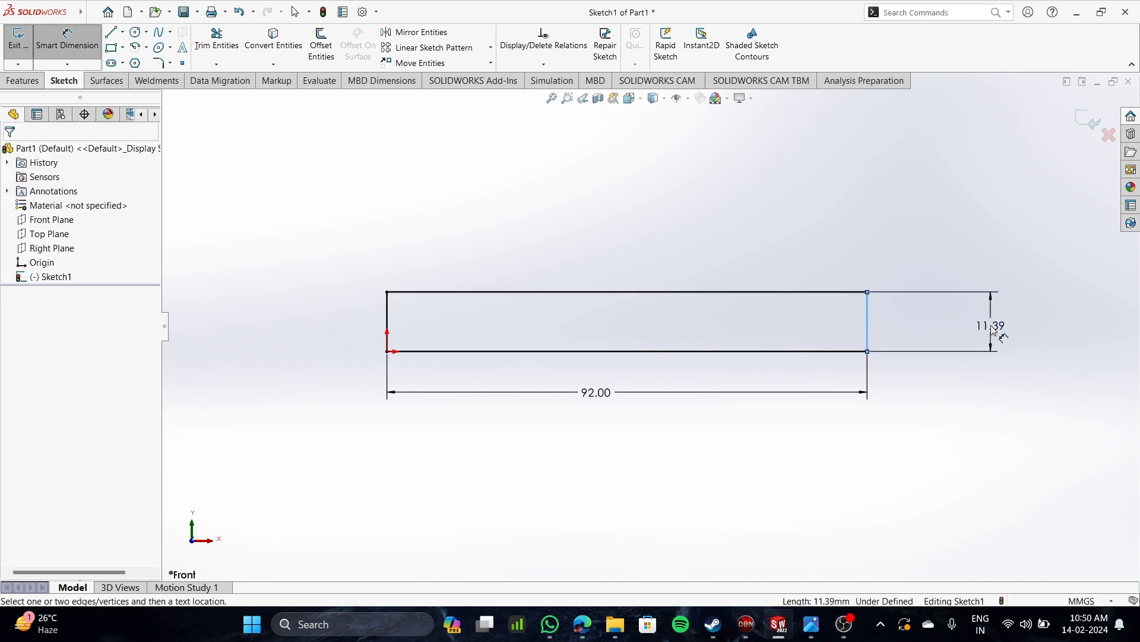
pyautogui.write('14')
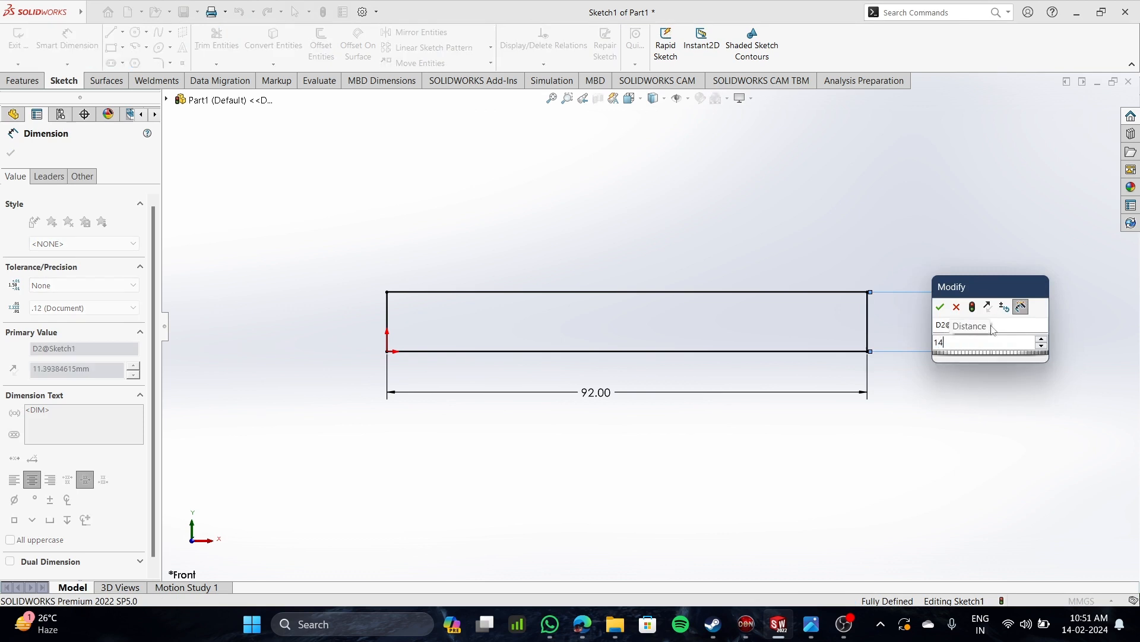
pyautogui.press('Return')
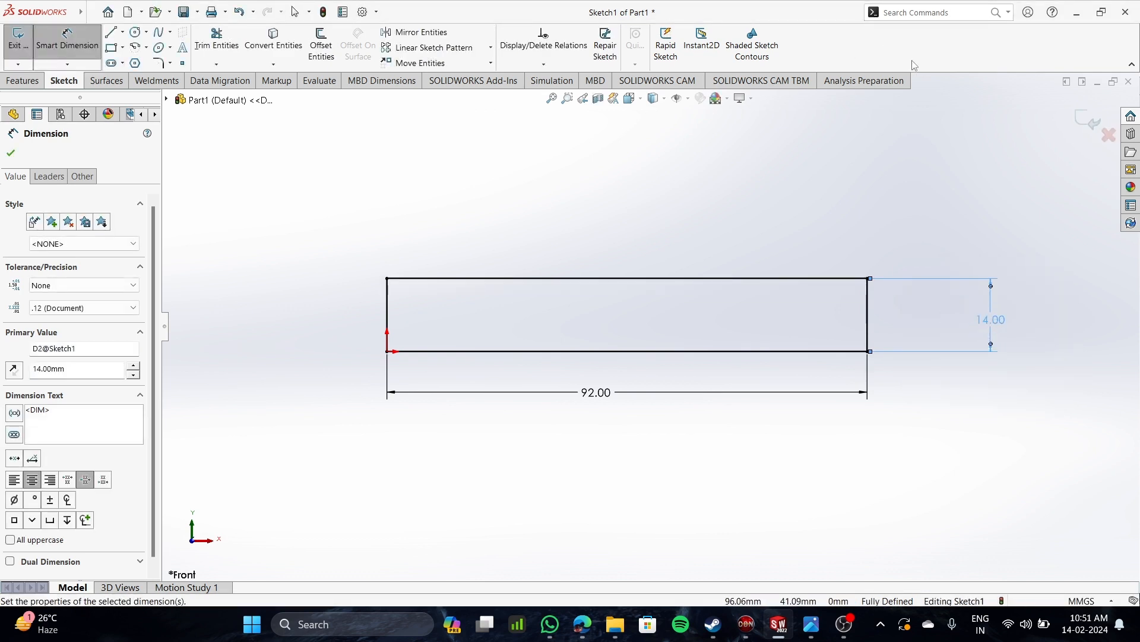
# Draw a vertical centerline from the midpoint of the rectangle's bottom edge to well above the rectangle
pyautogui.scroll(-1, 906, 74)
pyautogui.scroll(1, 656, 333)
pyautogui.scroll(1, 681, 254)
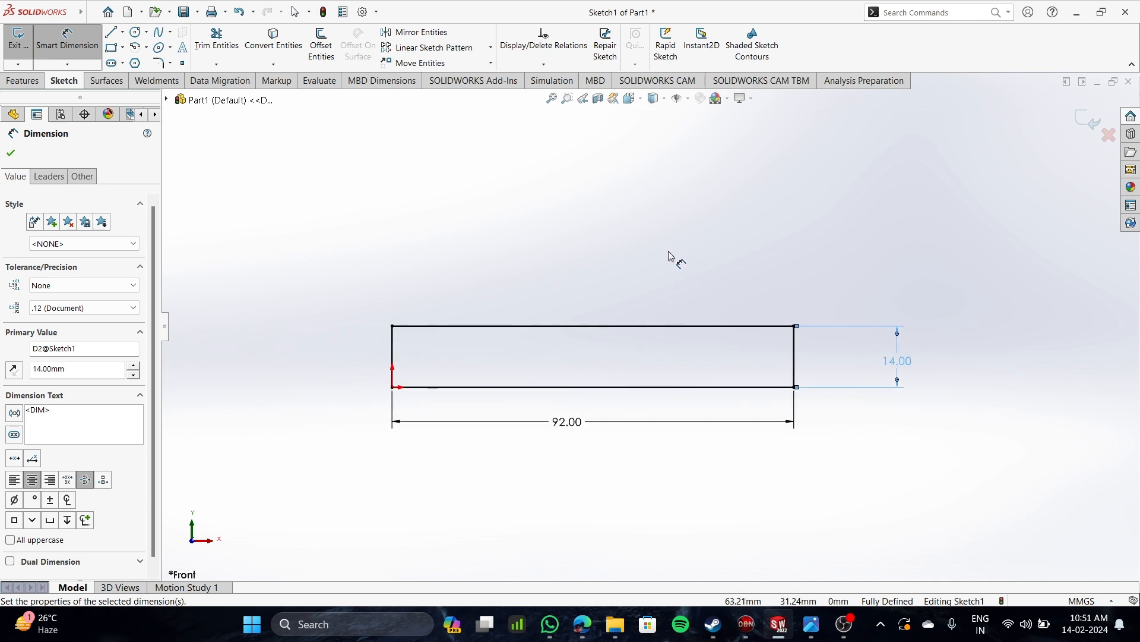
pyautogui.scroll(4, 670, 256)
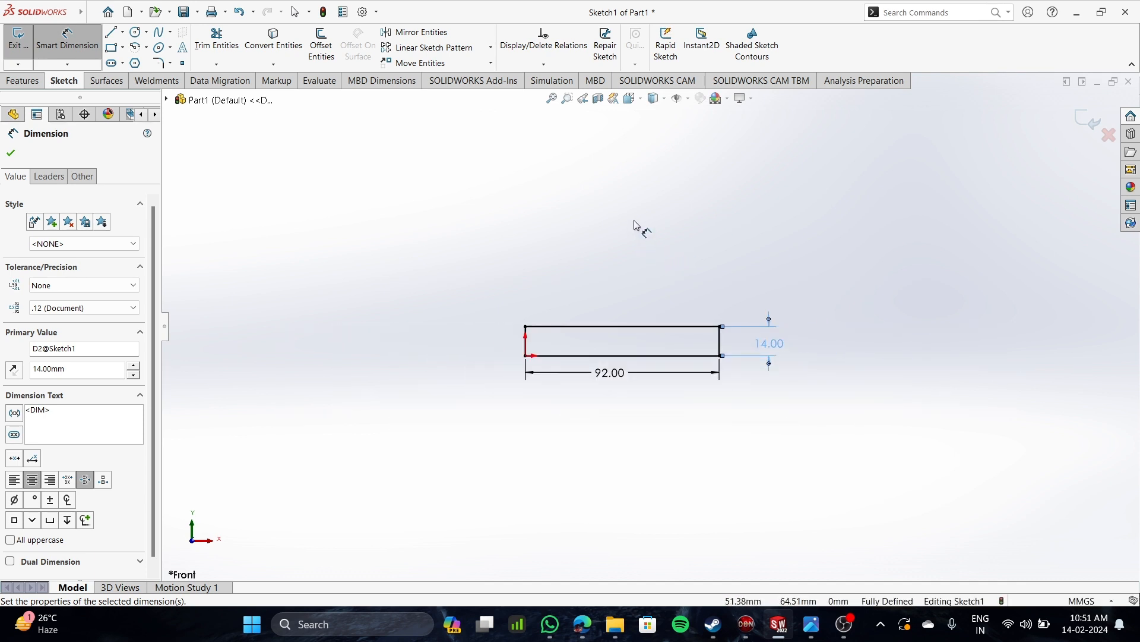
pyautogui.scroll(-2, 635, 224)
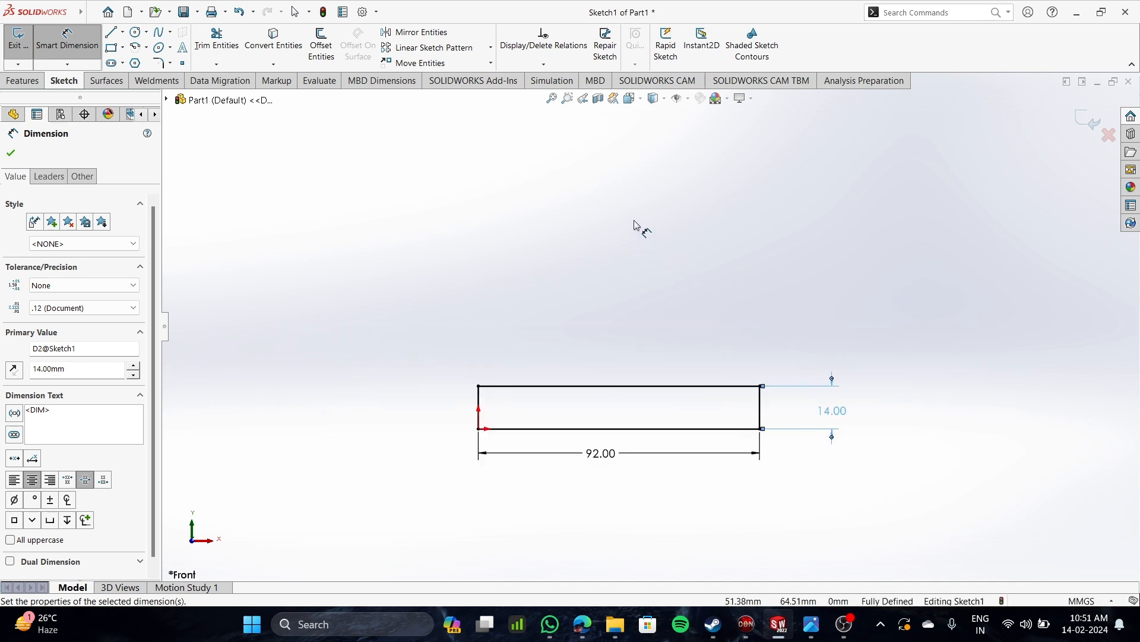
pyautogui.click(122, 31)
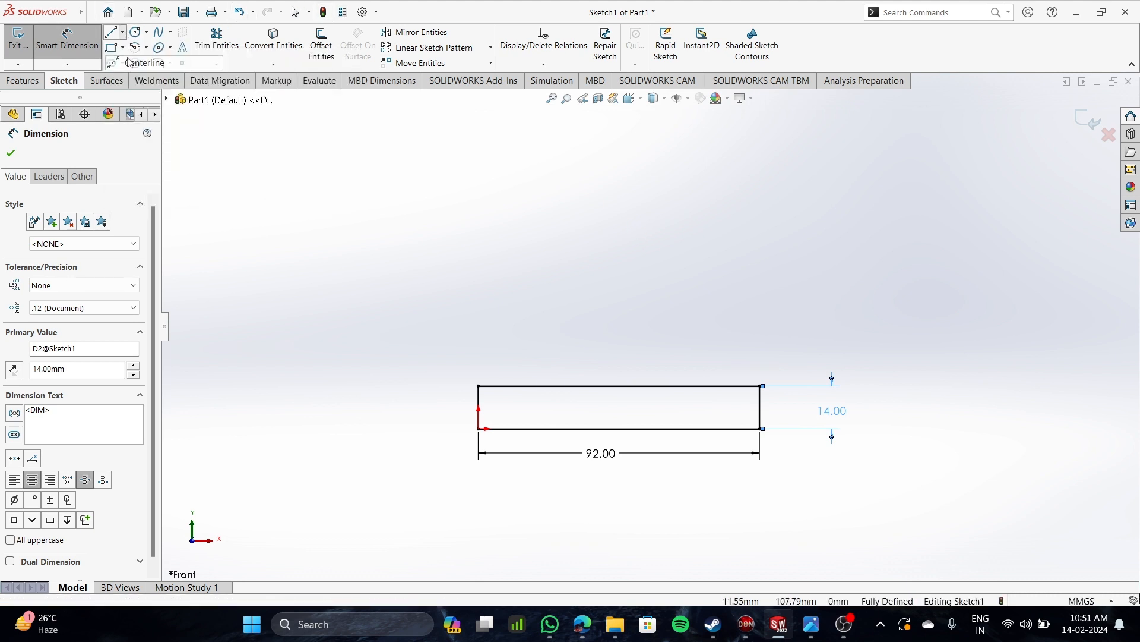
pyautogui.click(129, 61)
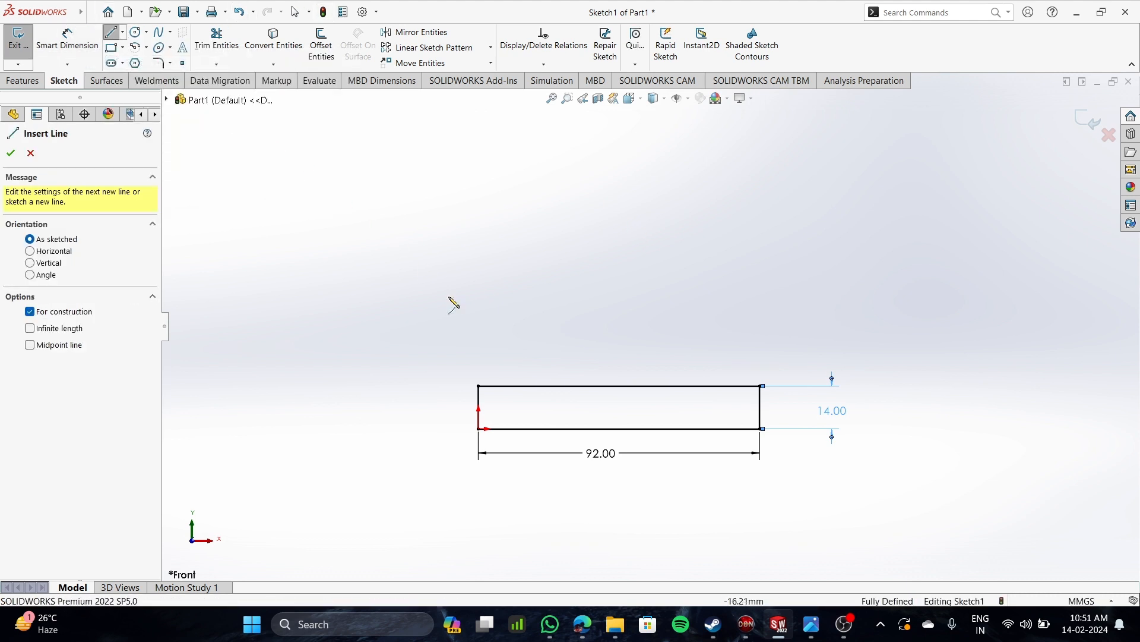
pyautogui.click(619, 428)
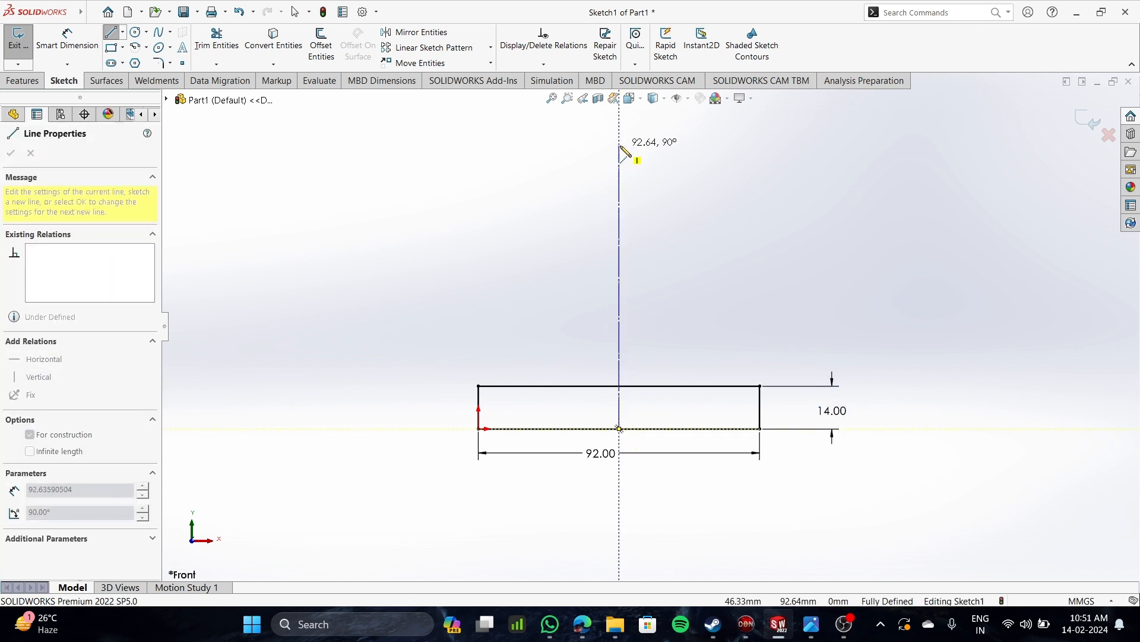
pyautogui.click(619, 129)
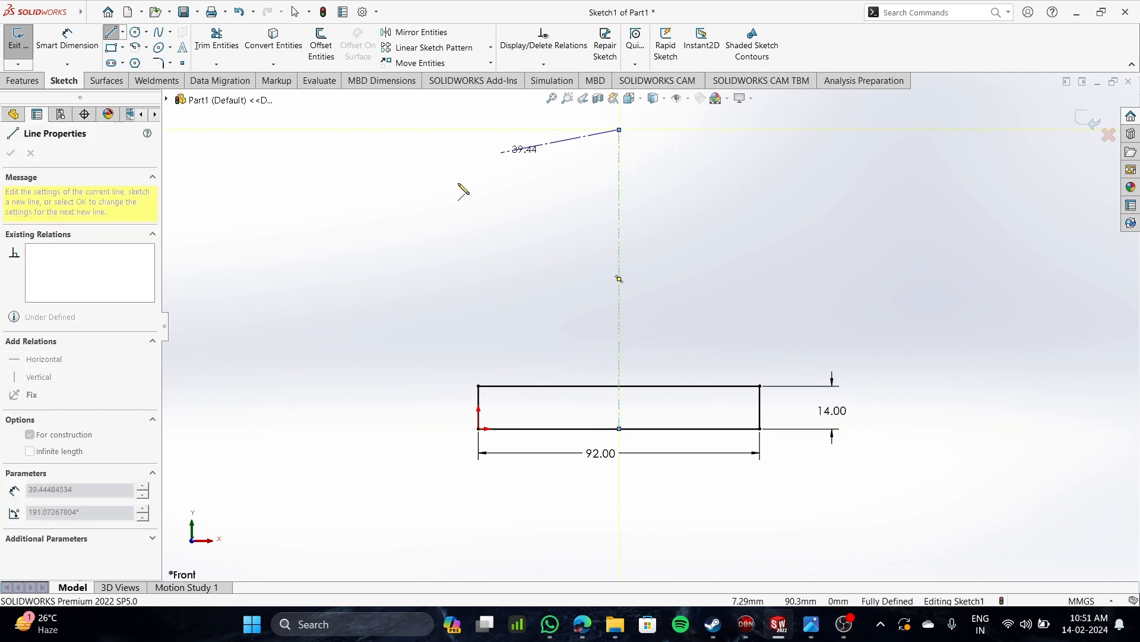
pyautogui.press('Escape')
# Sketch two concentric circles centred on the upper part of the centerline, with radii of about 26 mm and 17 mm
pyautogui.click(136, 32)
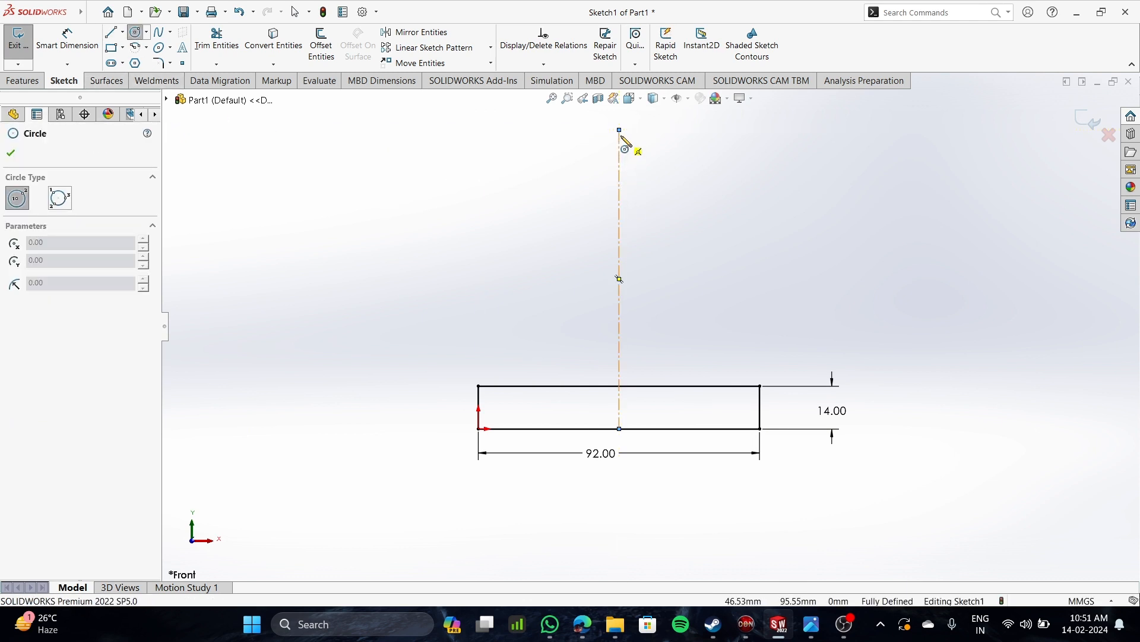
pyautogui.click(620, 173)
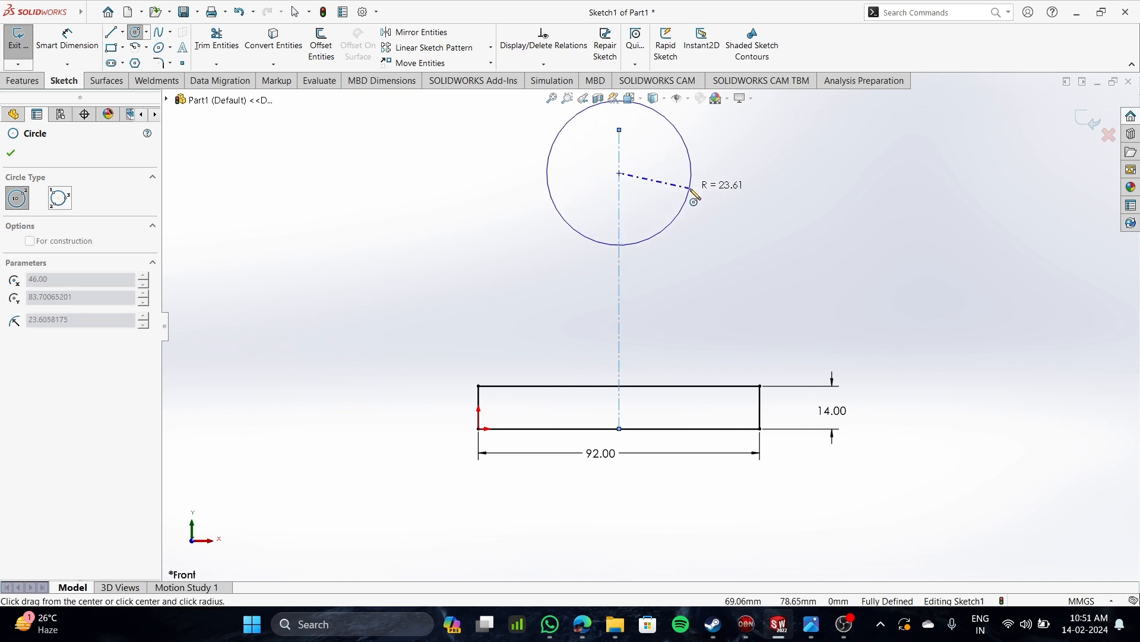
pyautogui.click(699, 188)
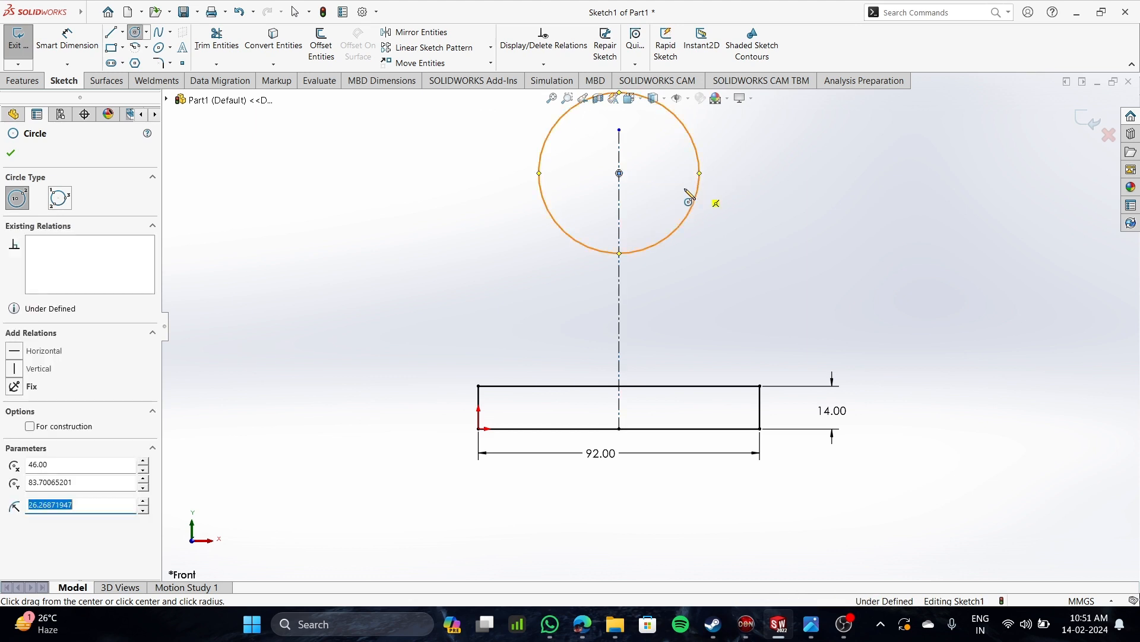
pyautogui.click(619, 174)
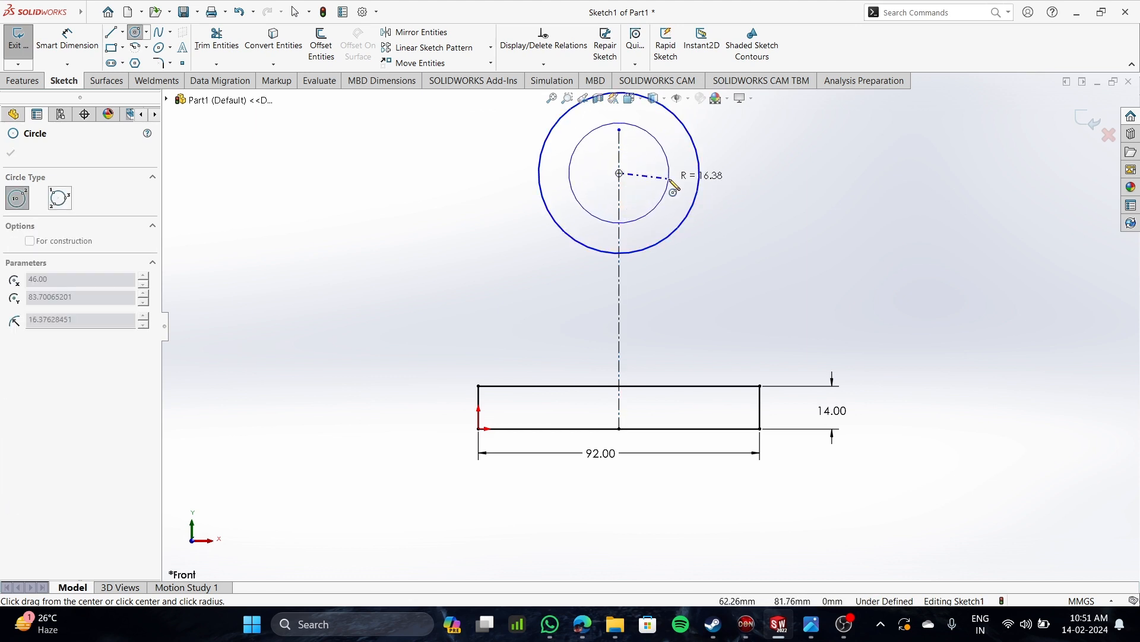
pyautogui.click(672, 178)
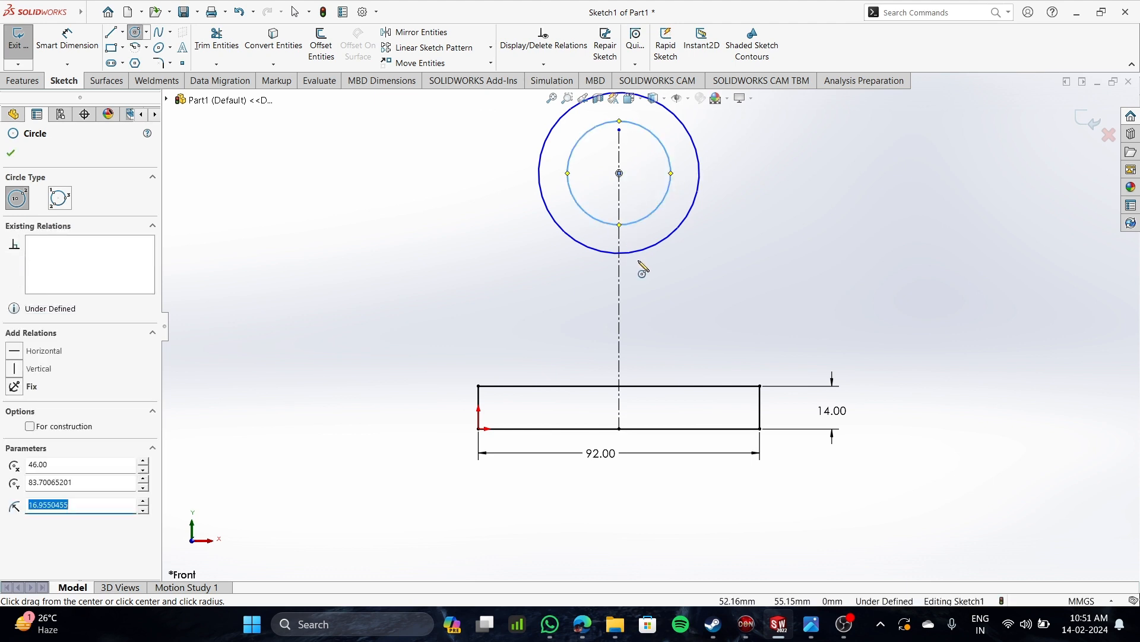
# Dimension the outer circle and set its diameter to 55 mm
pyautogui.scroll(4, 648, 321)
pyautogui.scroll(-1, 635, 252)
pyautogui.scroll(-1, 556, 239)
pyautogui.scroll(-3, 672, 306)
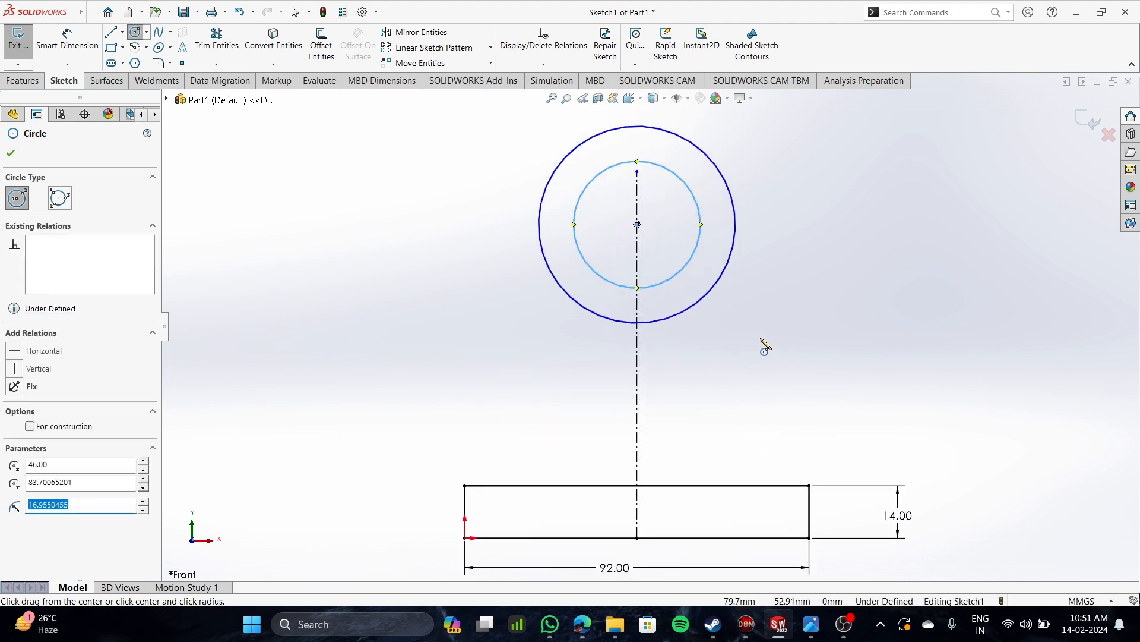
pyautogui.click(67, 46)
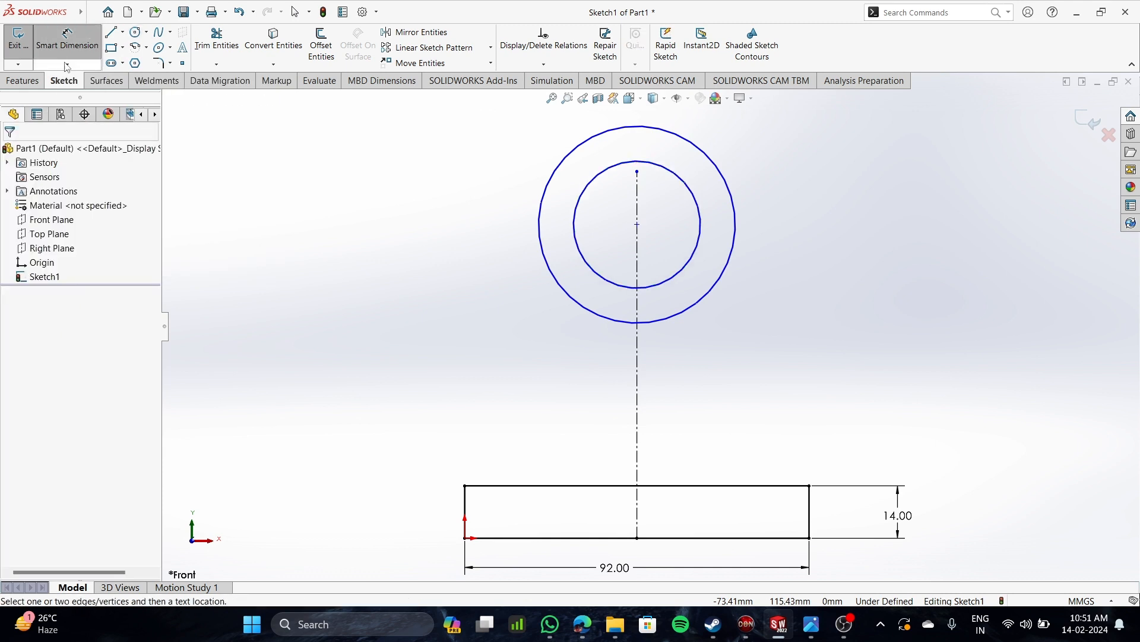
pyautogui.click(736, 209)
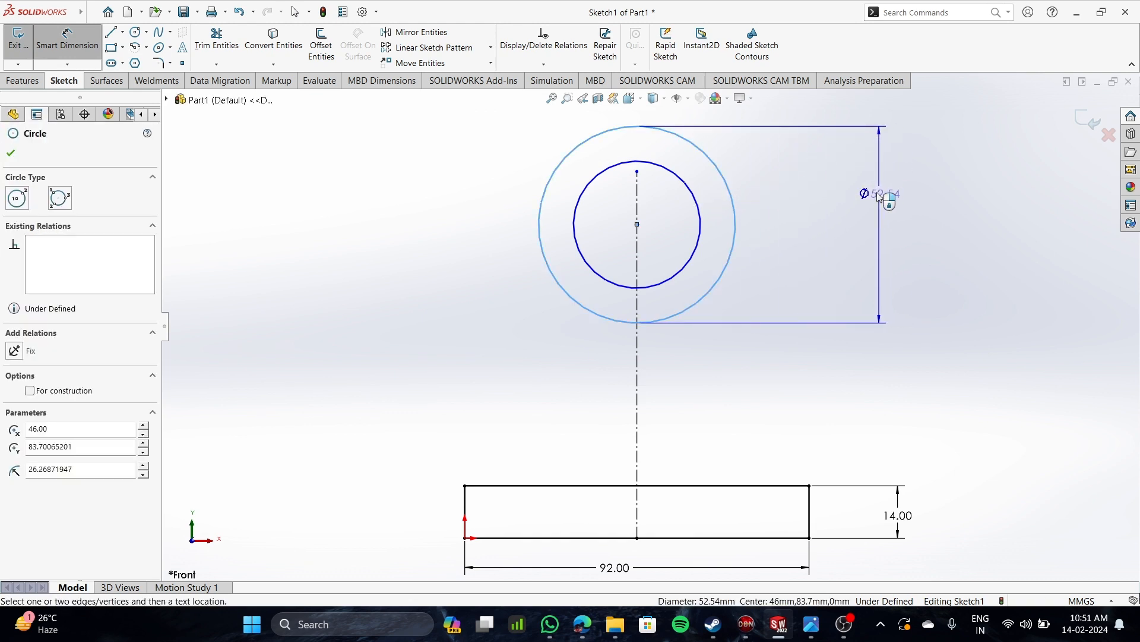
pyautogui.press('f')
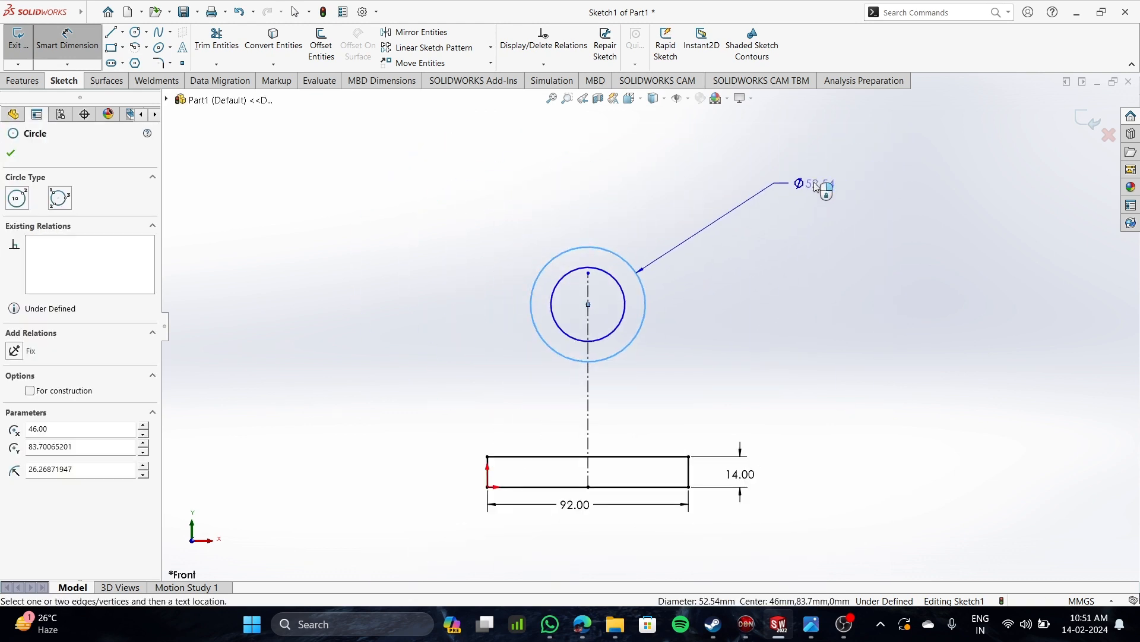
pyautogui.click(776, 186)
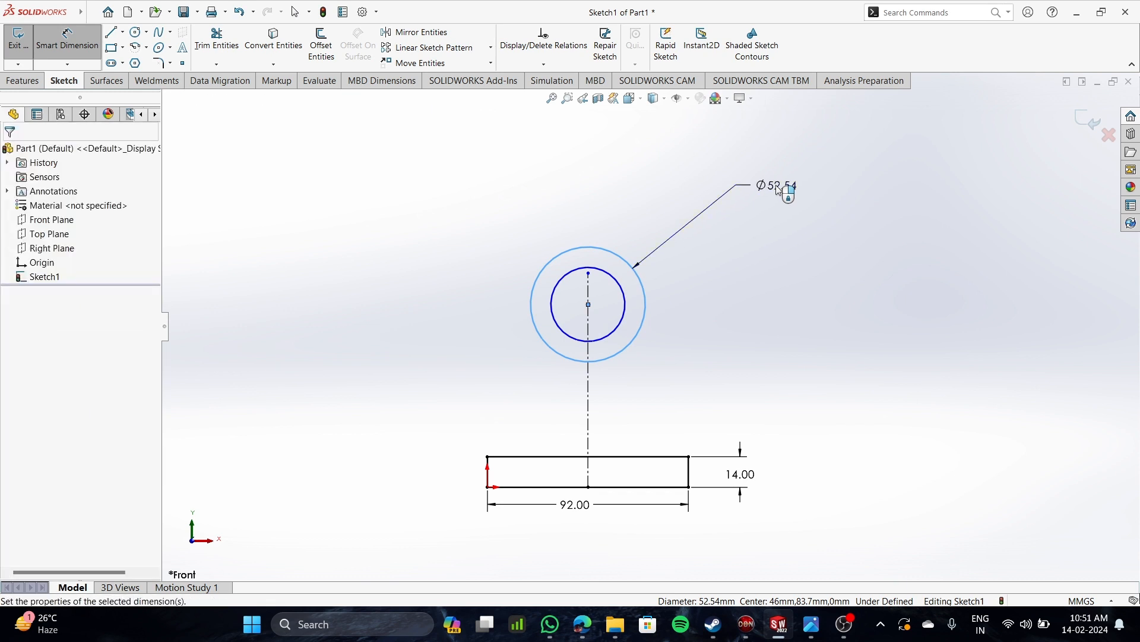
pyautogui.write('55')
pyautogui.press('Return')
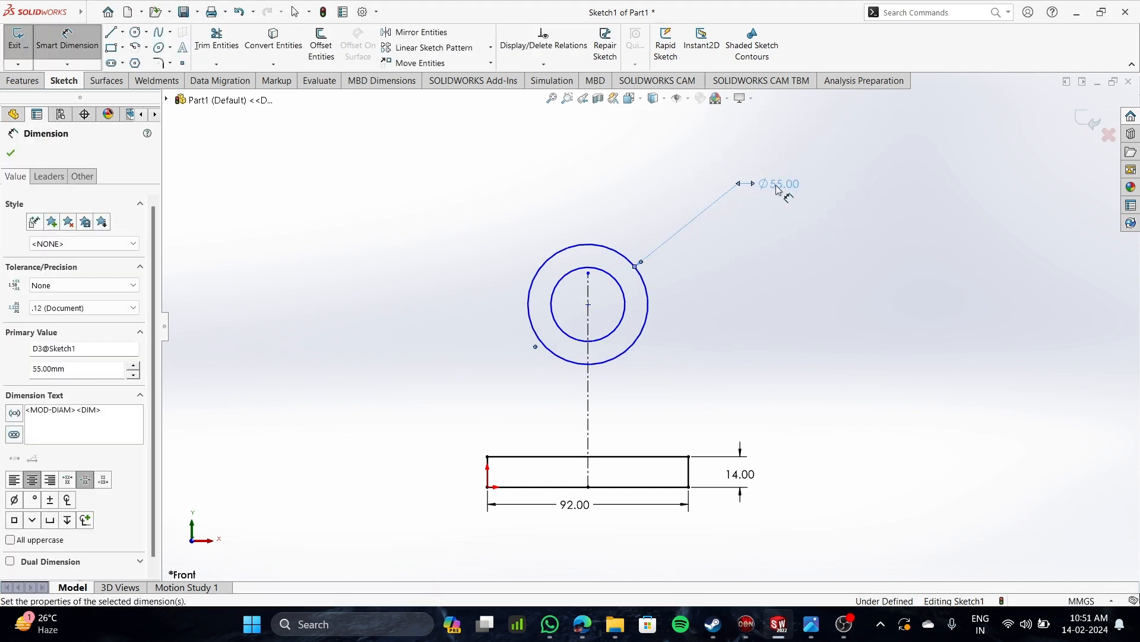
# Dimension the inner circle and set its diameter to 30 mm
pyautogui.click(560, 295)
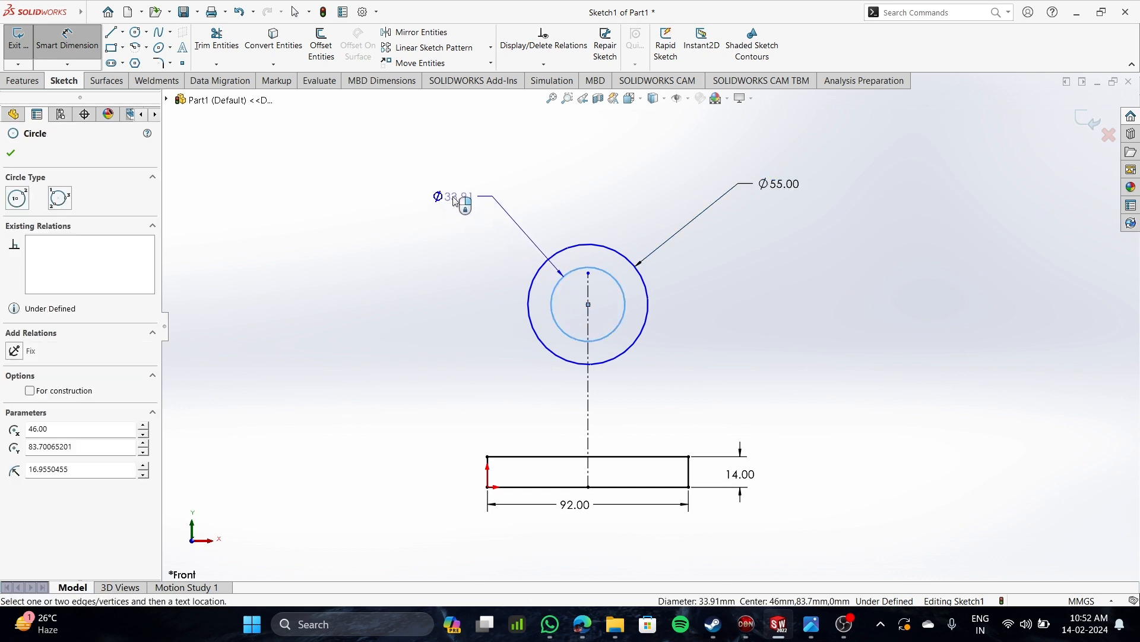
pyautogui.click(454, 201)
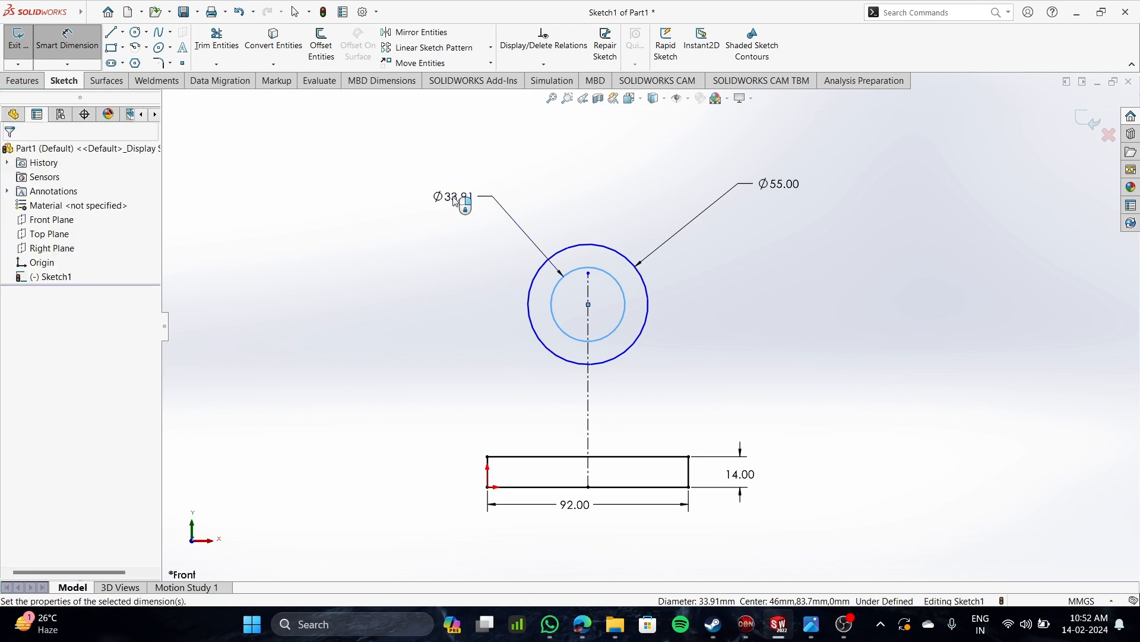
pyautogui.write('30')
pyautogui.press('Return')
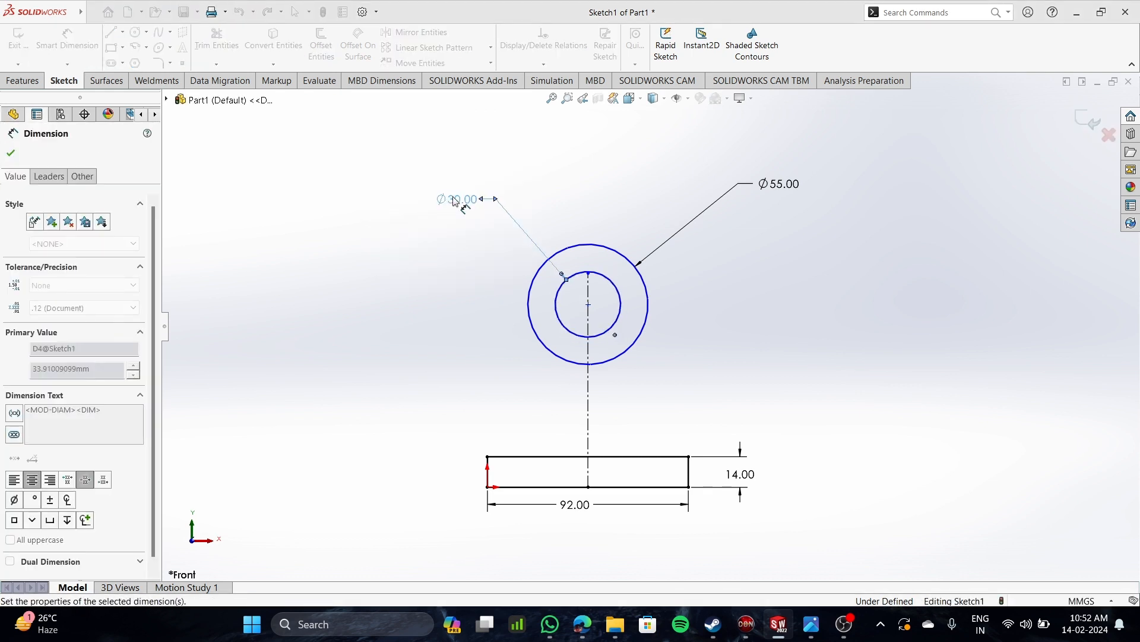
pyautogui.scroll(-3, 591, 356)
pyautogui.scroll(-3, 594, 339)
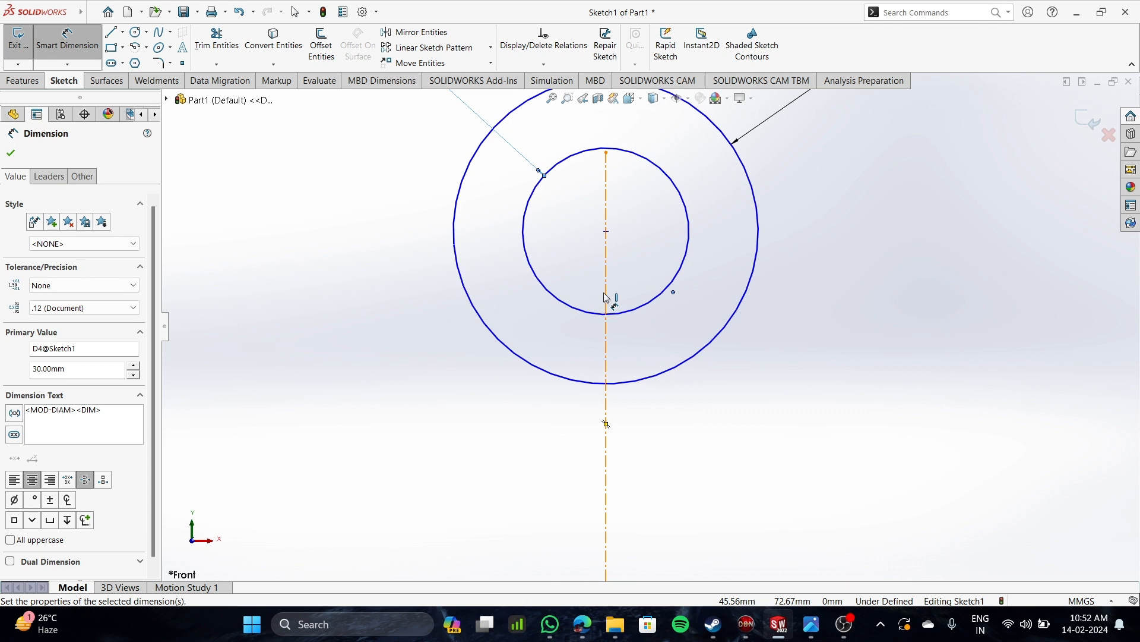
# Dimension the vertical distance from the circles' centre to the rectangle's top edge and set it to 58 mm
pyautogui.click(607, 232)
pyautogui.scroll(4, 612, 297)
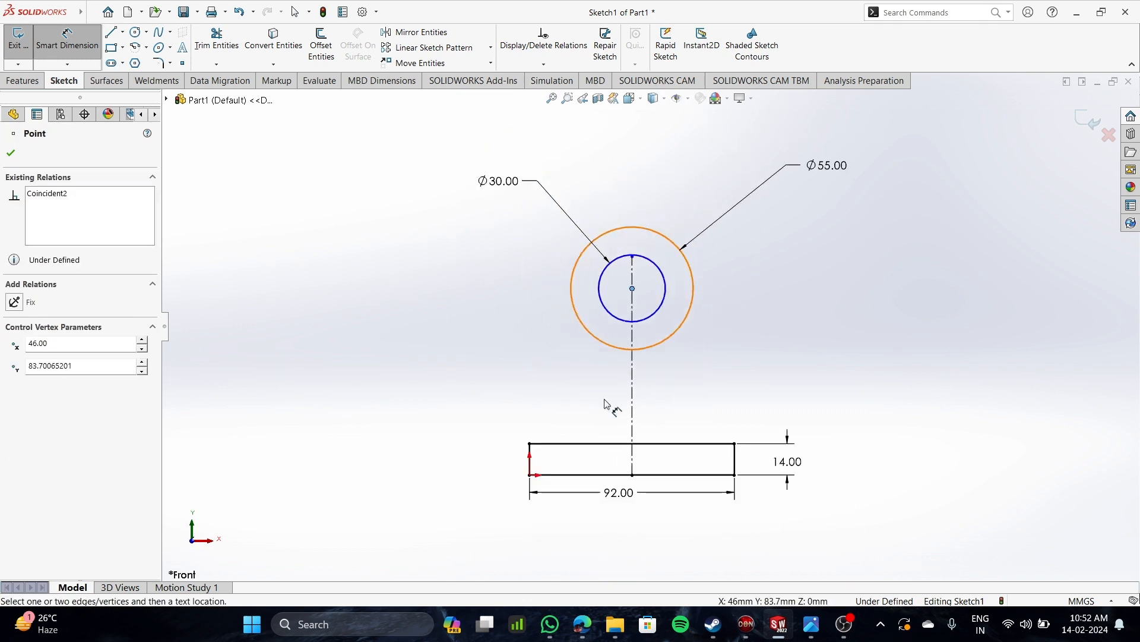
pyautogui.click(614, 444)
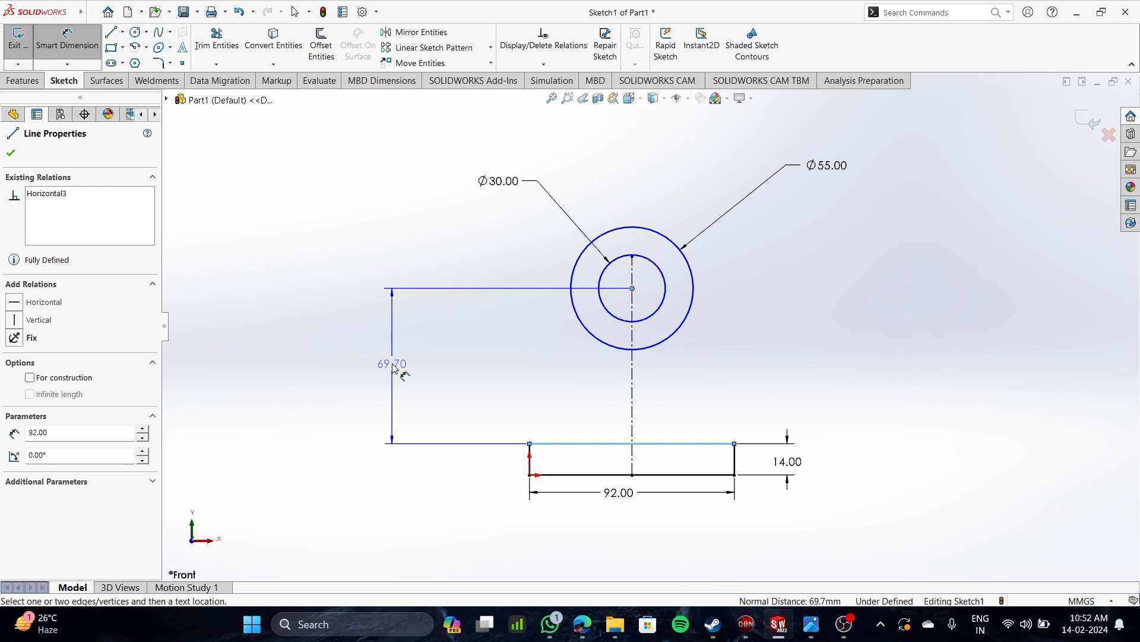
pyautogui.click(393, 367)
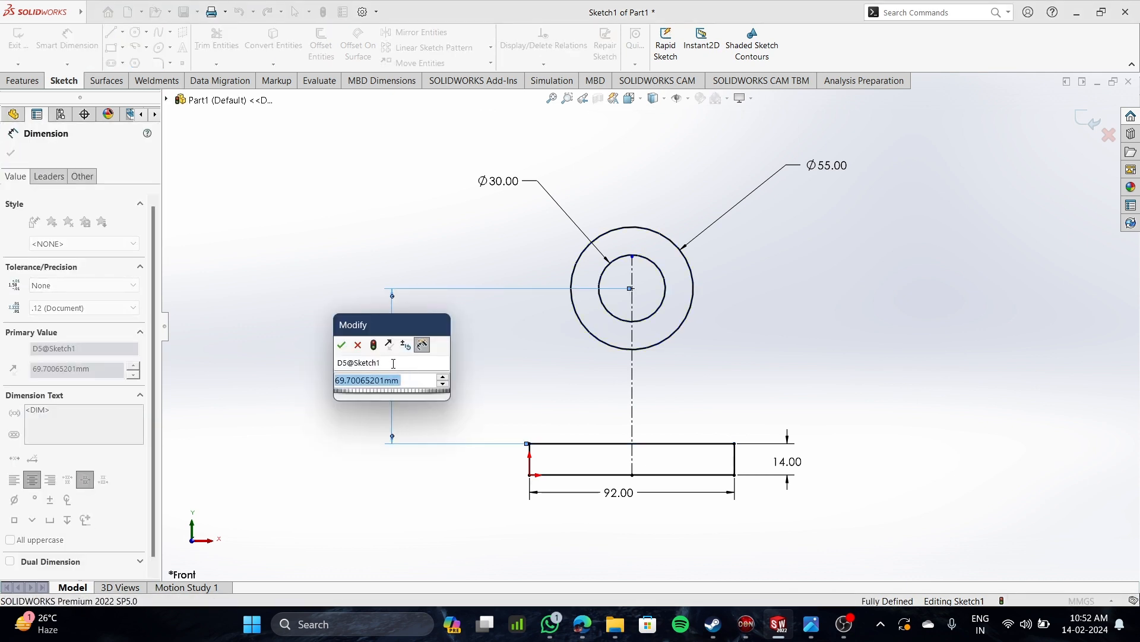
pyautogui.write('58')
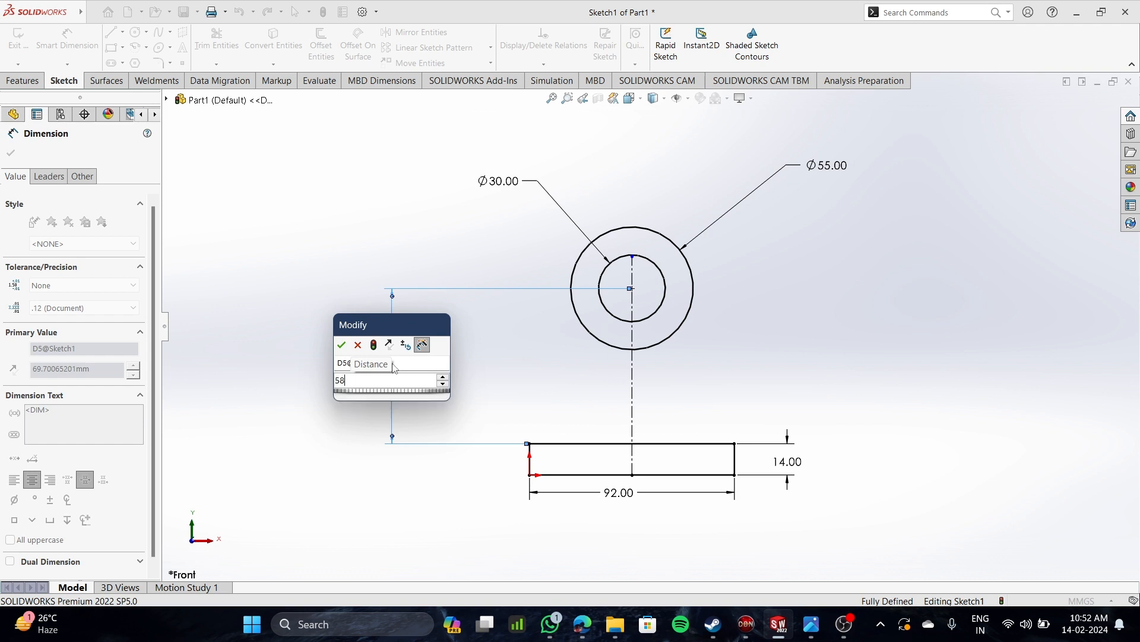
pyautogui.press('Return')
# Draw a vertical line about 25 mm up from the rectangle's top-left corner, continuing diagonally to the outer circle's left quadrant
pyautogui.scroll(-5, 635, 401)
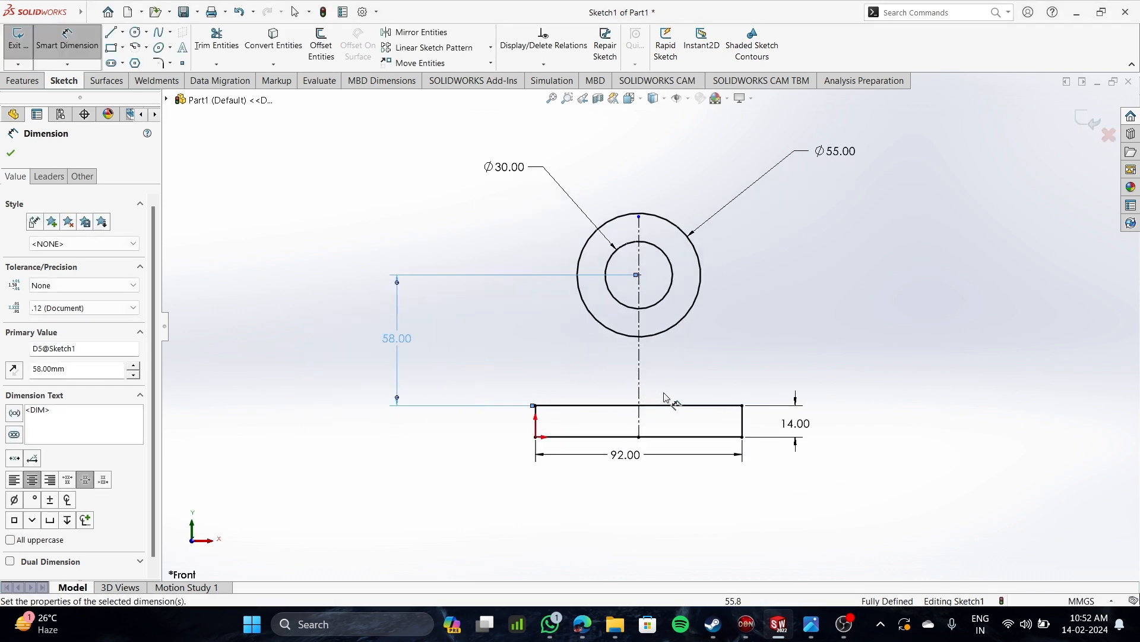
pyautogui.scroll(-2, 707, 372)
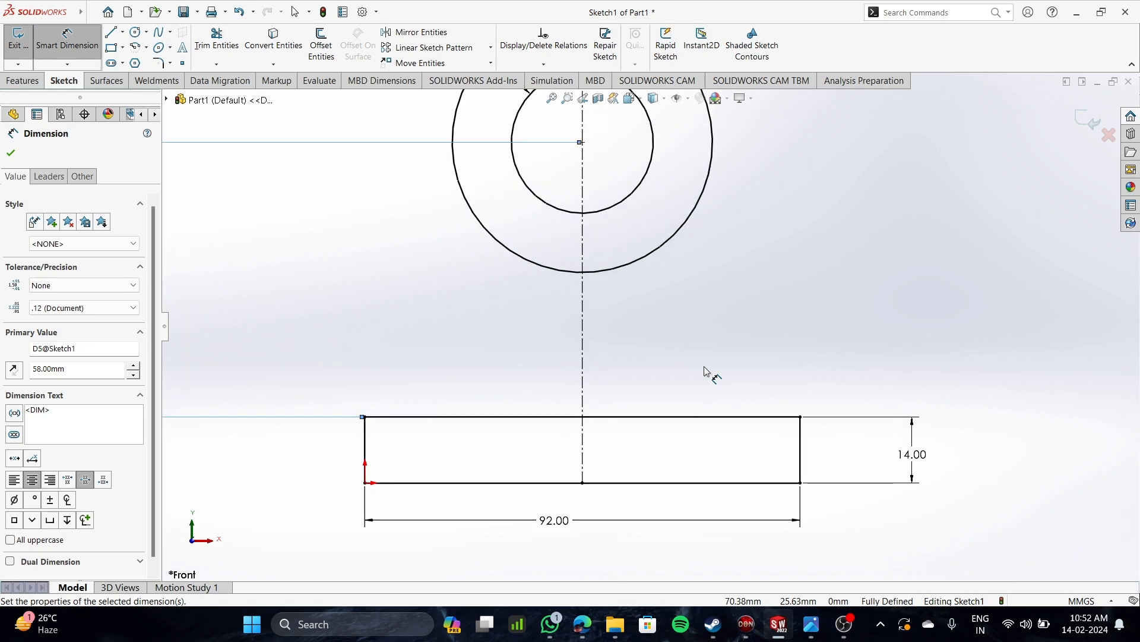
pyautogui.click(111, 33)
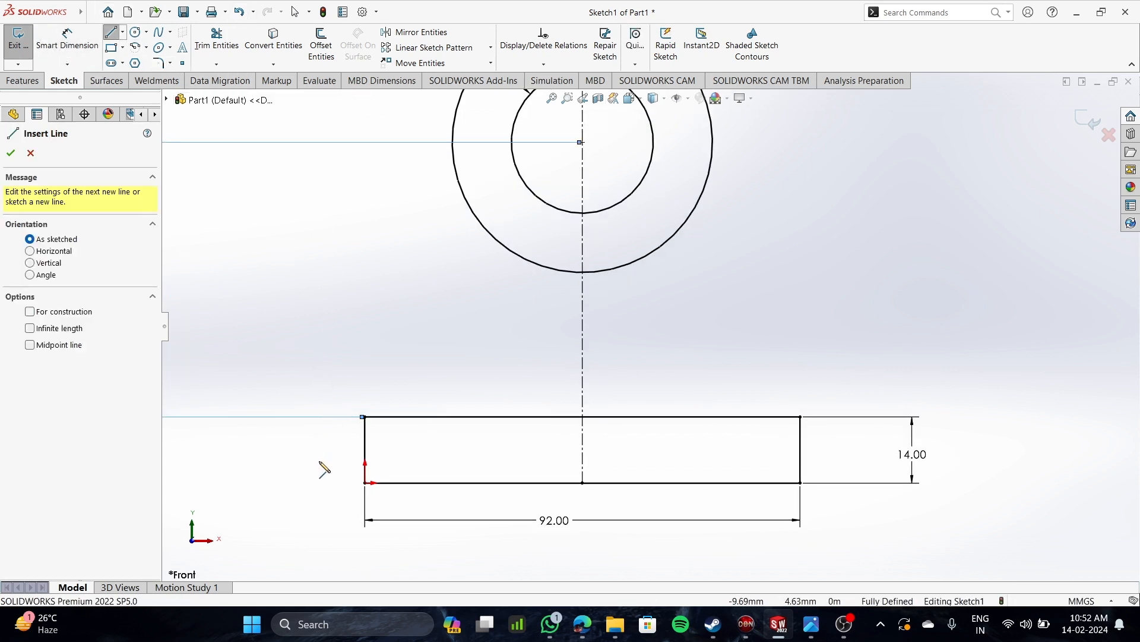
pyautogui.click(364, 417)
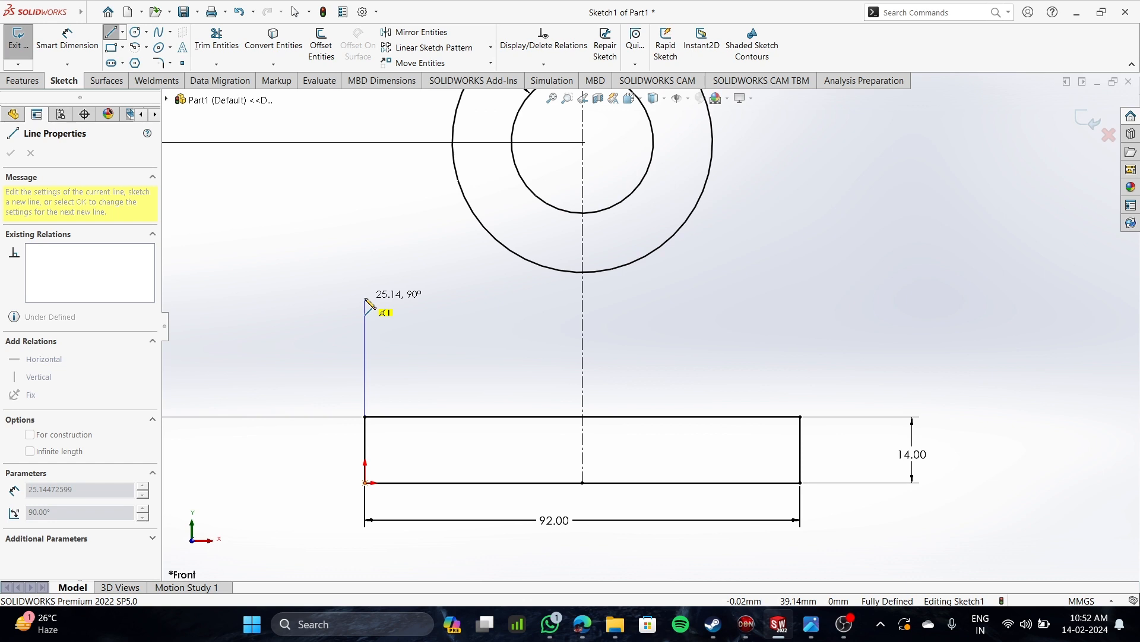
pyautogui.click(365, 298)
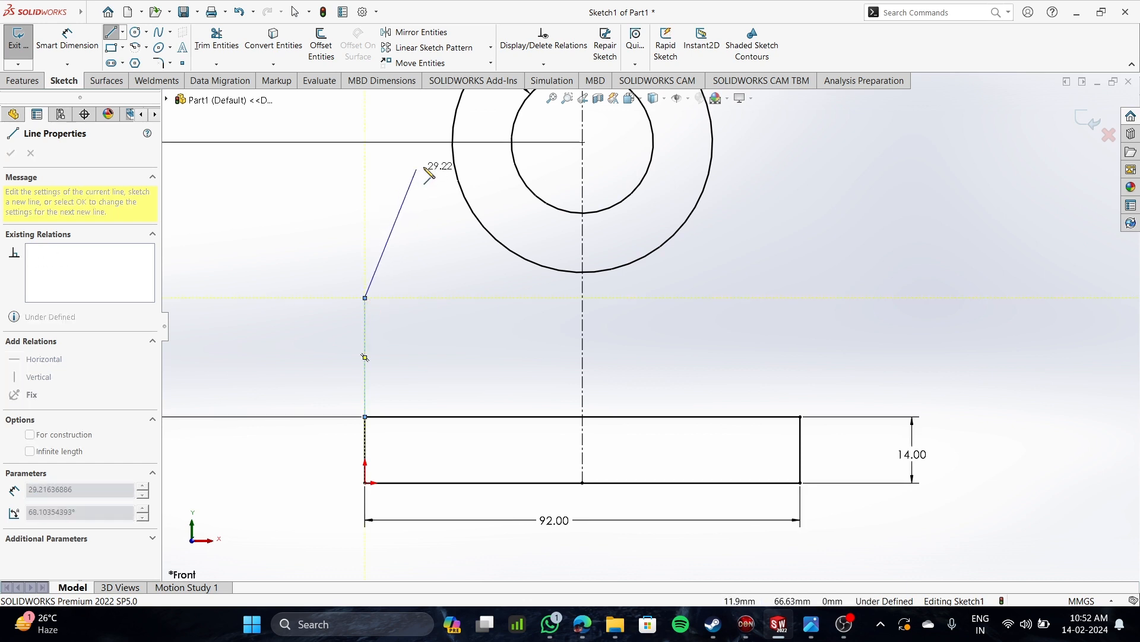
pyautogui.click(453, 142)
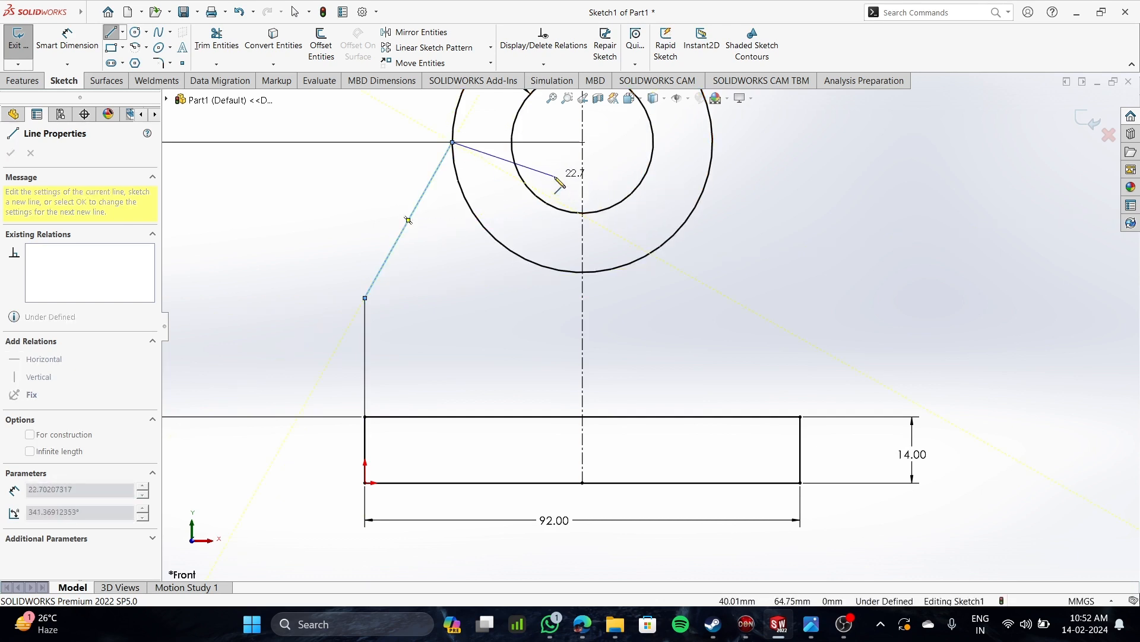
pyautogui.press('Escape')
pyautogui.press('Escape')
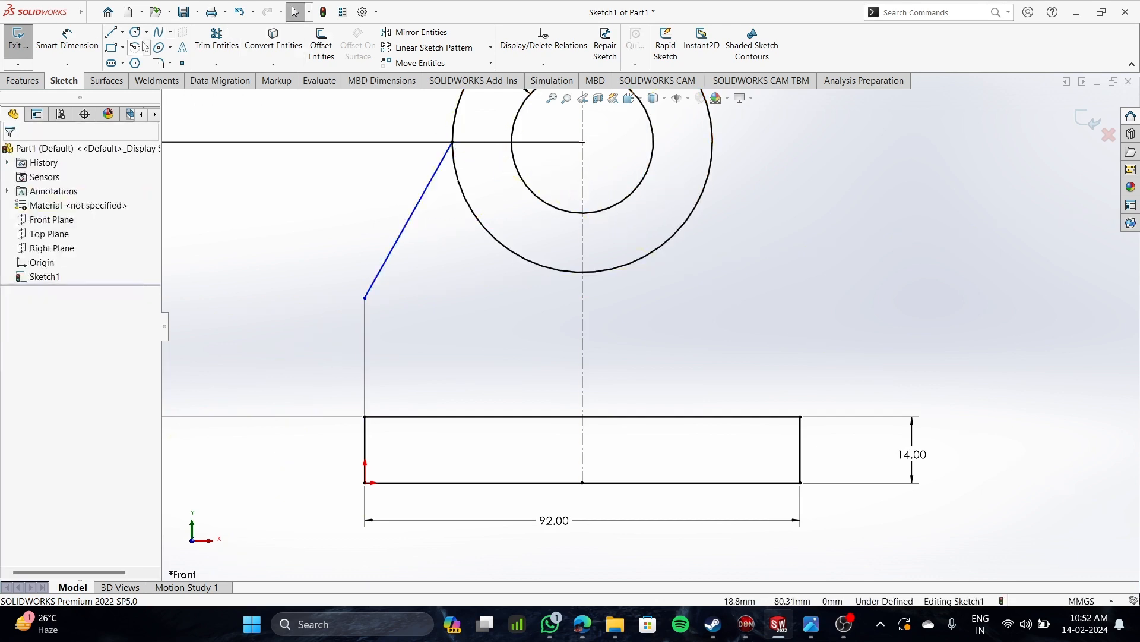
# Draw a matching vertical line about 25 mm up from the rectangle's top-right corner, continuing diagonally to the outer circle's right quadrant
pyautogui.click(110, 33)
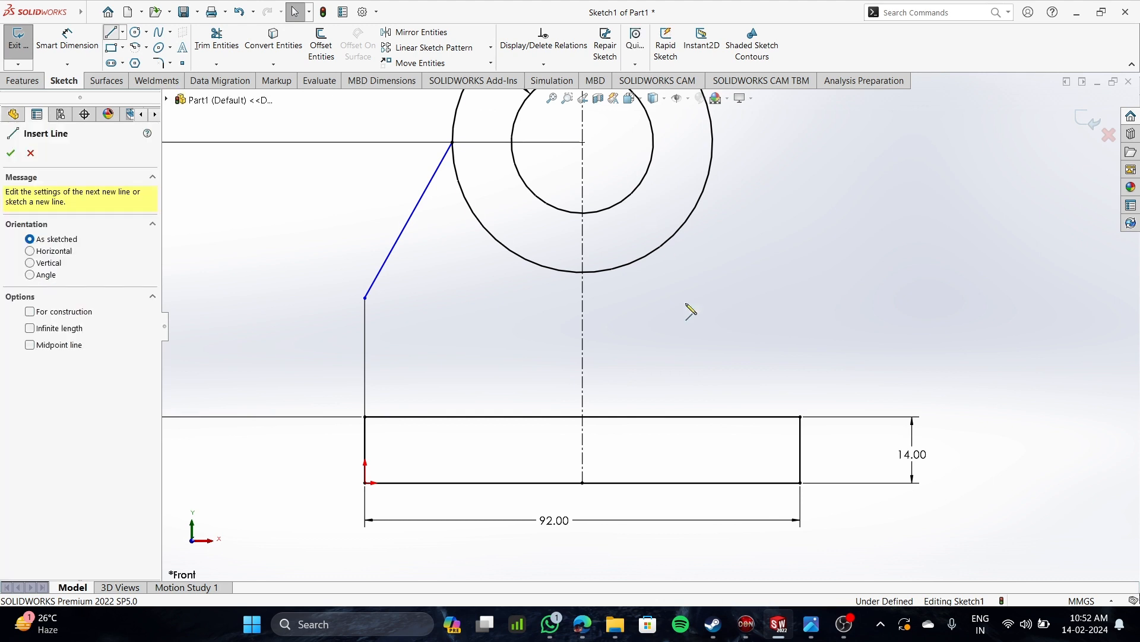
pyautogui.click(802, 418)
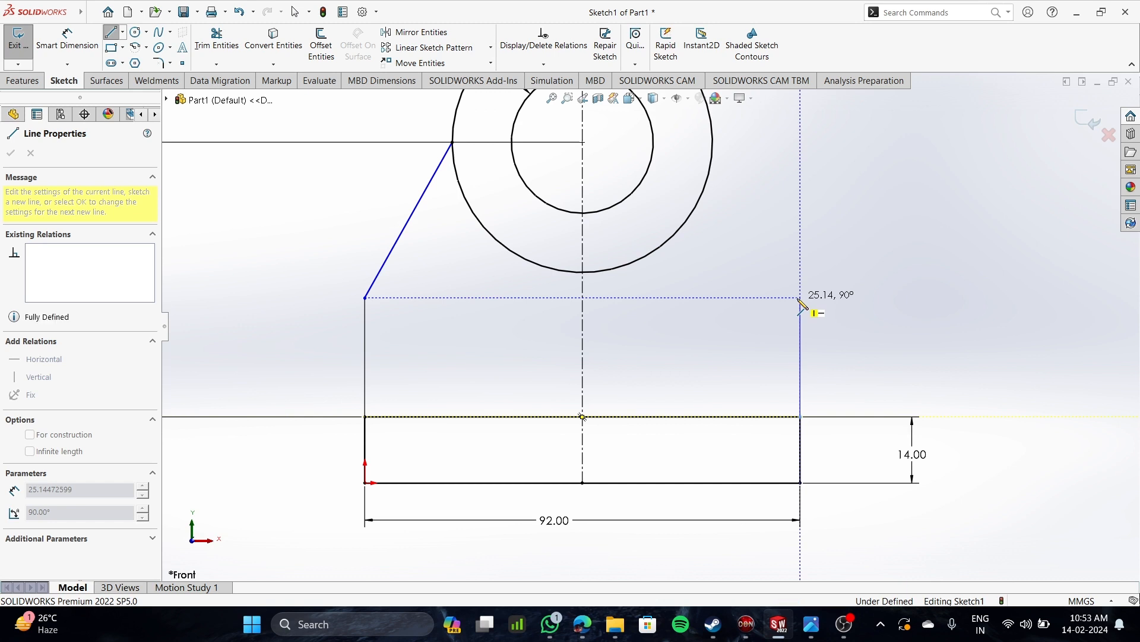
pyautogui.click(800, 297)
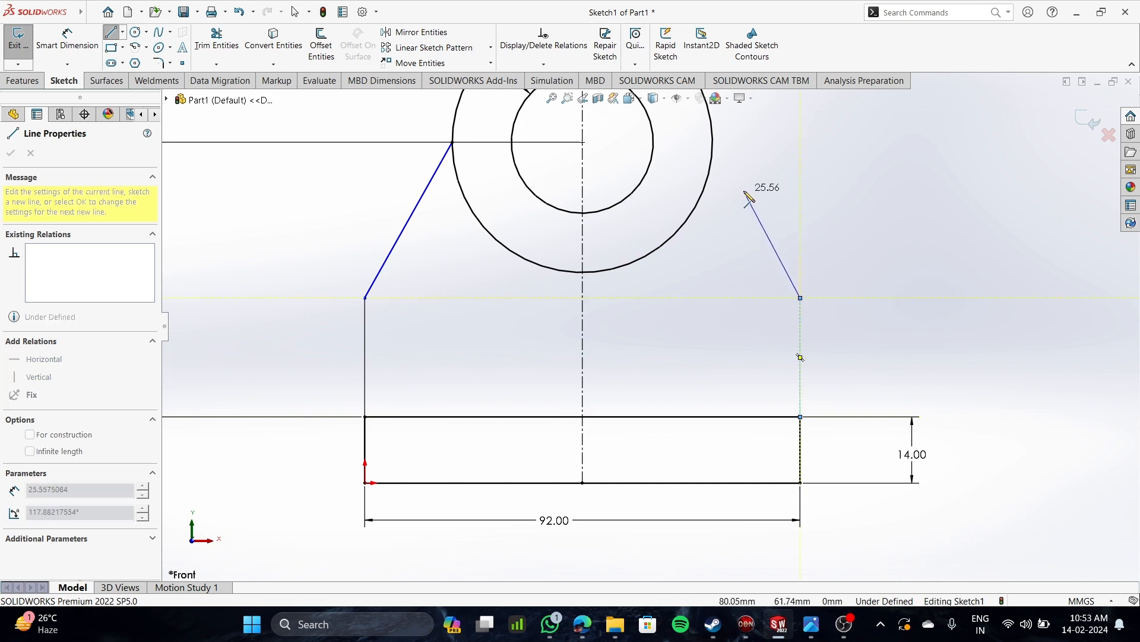
pyautogui.click(712, 143)
pyautogui.scroll(2, 762, 308)
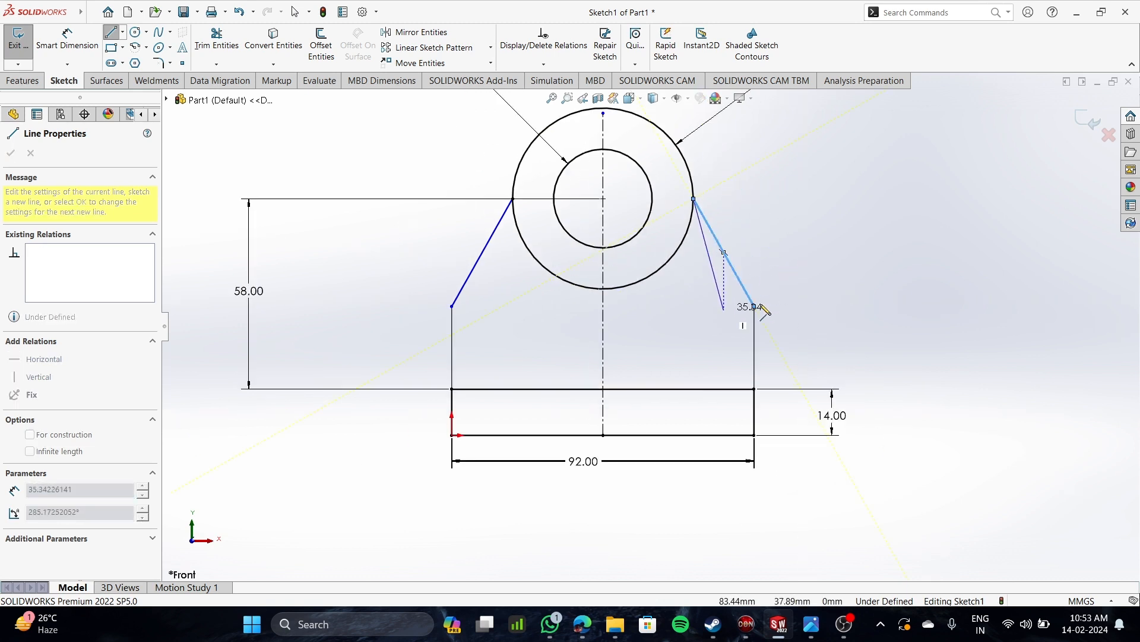
# Dimension the right vertical line above the rectangle and set its length to 22 mm
pyautogui.click(64, 40)
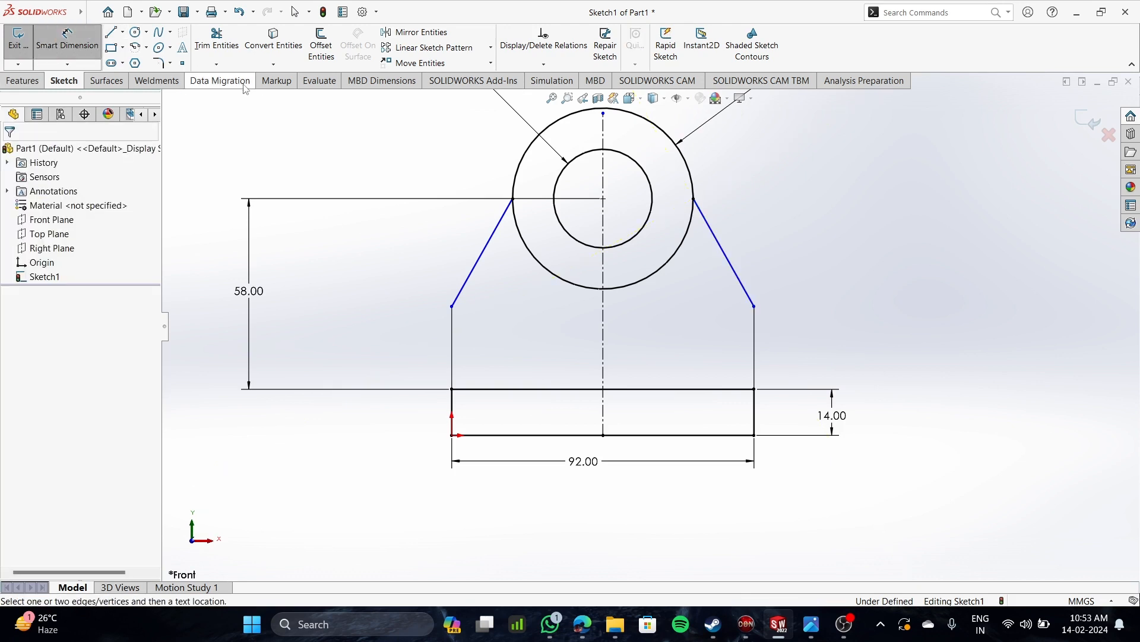
pyautogui.scroll(-3, 493, 212)
pyautogui.press('f')
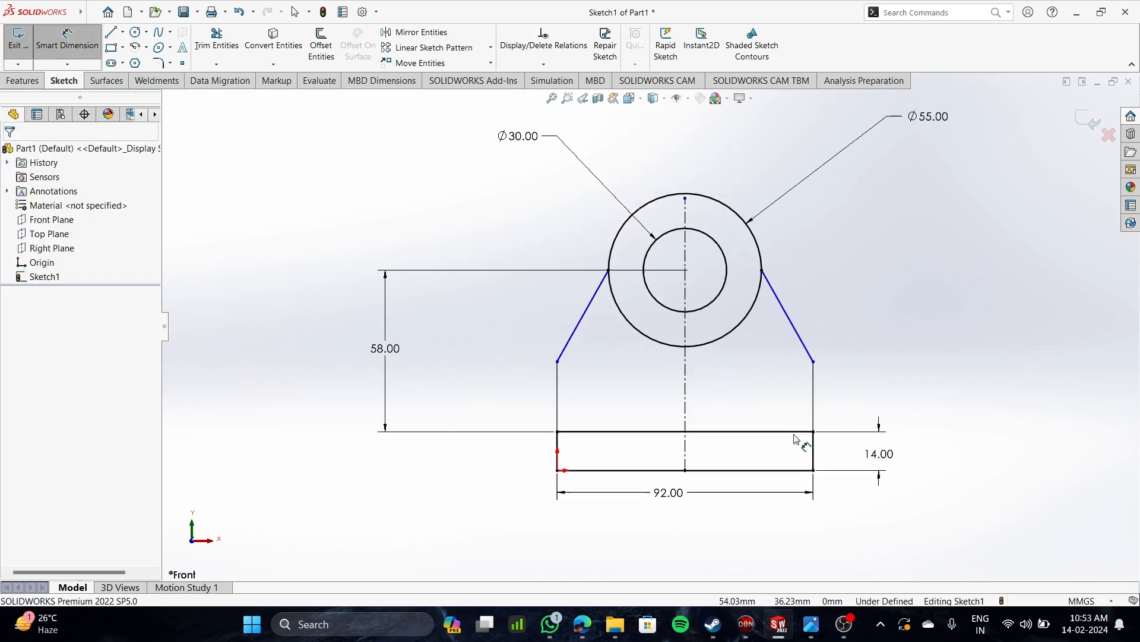
pyautogui.click(814, 404)
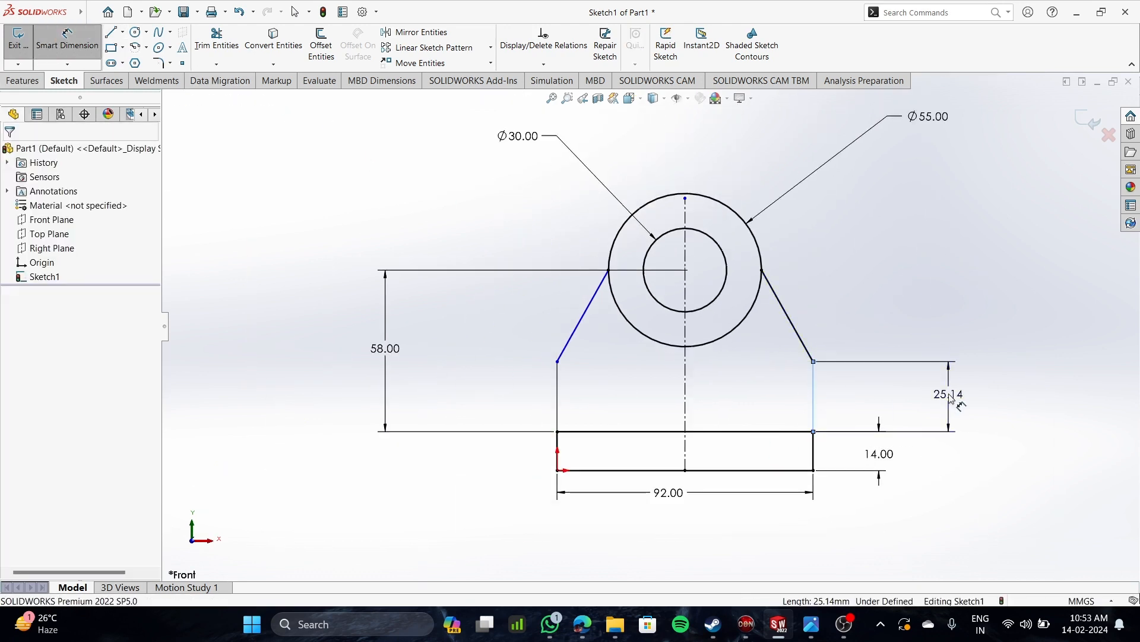
pyautogui.click(935, 410)
pyautogui.write('22')
pyautogui.press('Return')
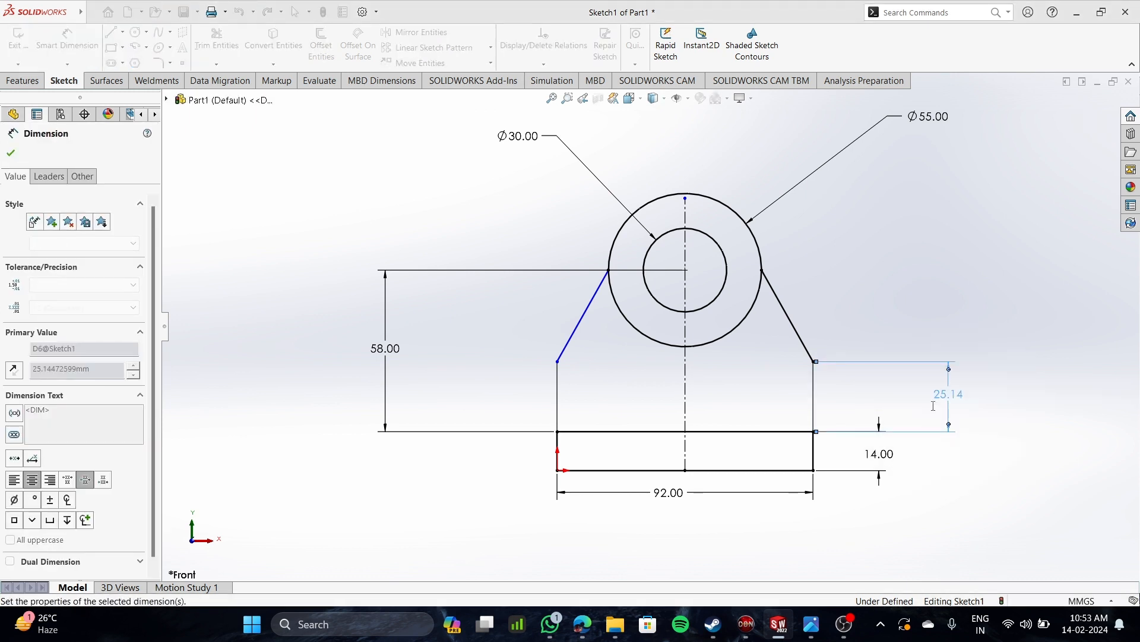
pyautogui.press('Escape')
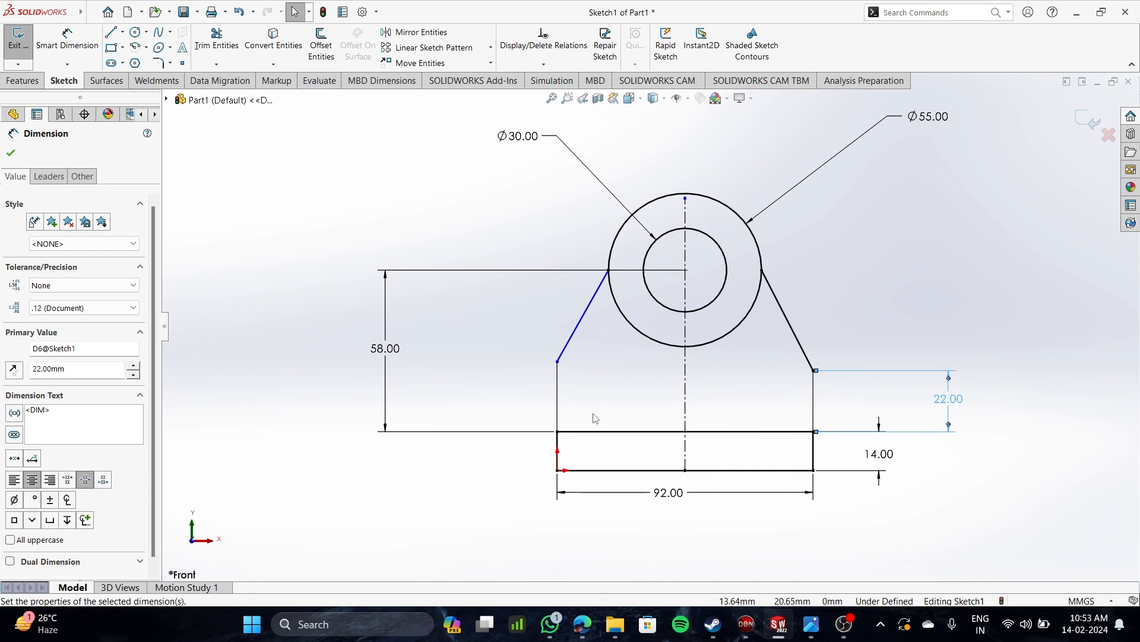
pyautogui.click(556, 417)
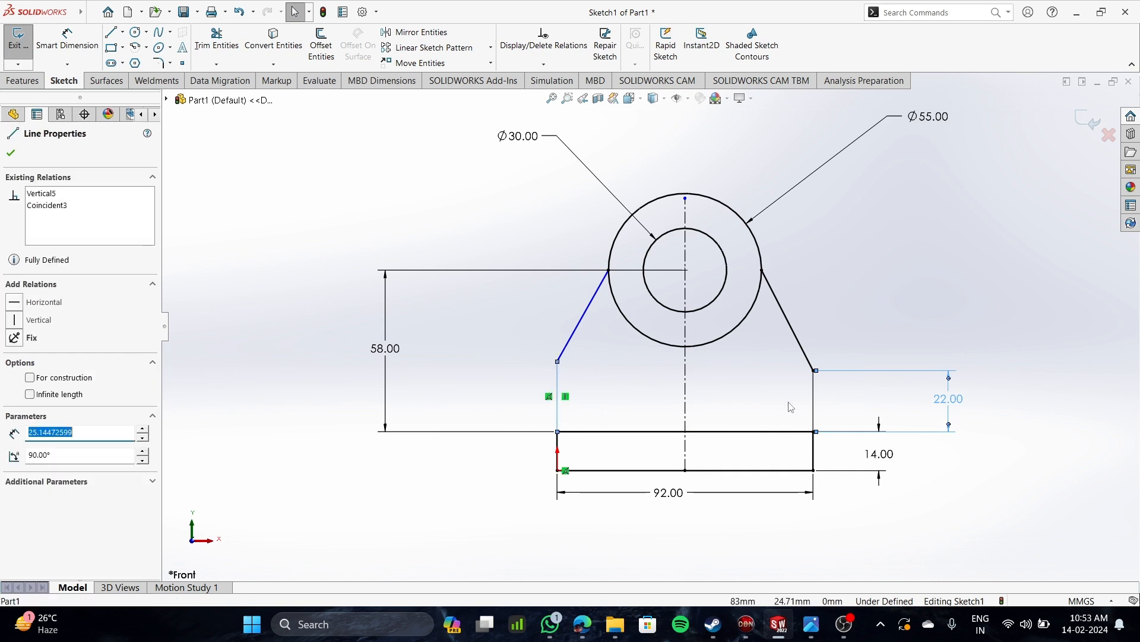
pyautogui.keyDown('ctrl'); pyautogui.click(818, 401); pyautogui.keyUp('ctrl')
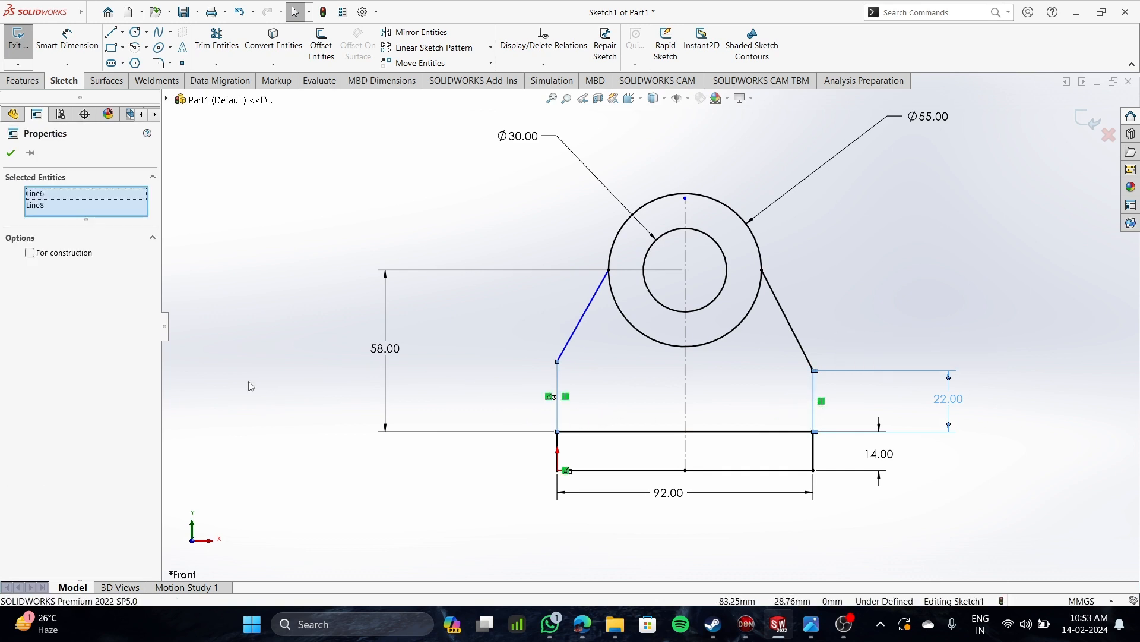
pyautogui.click(588, 383)
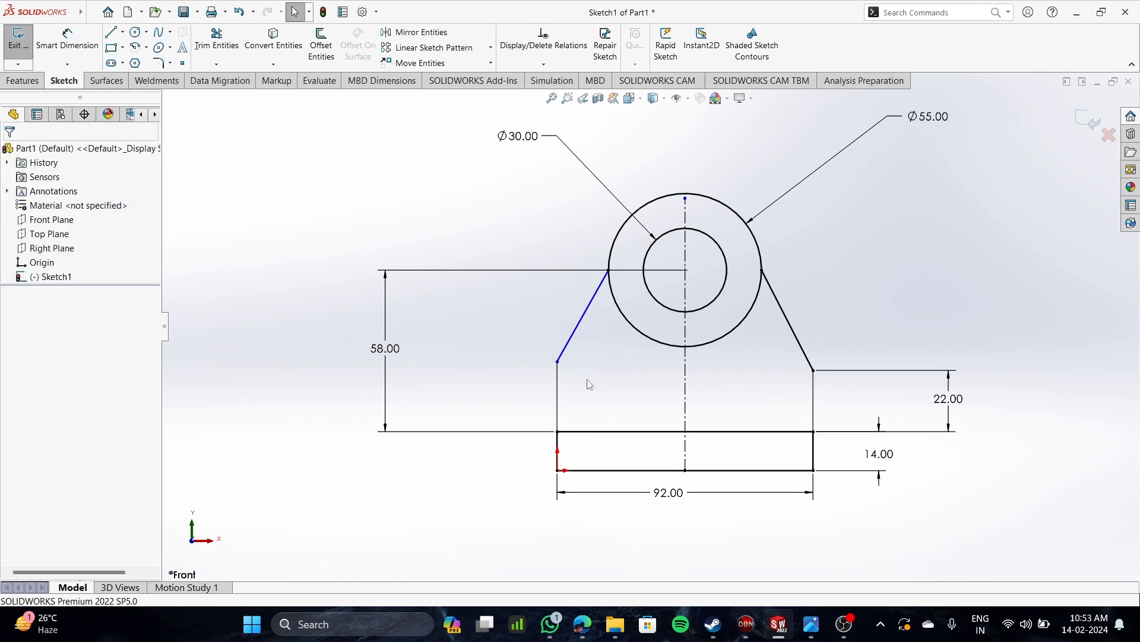
# Apply an Equal relation between the left and right vertical lines above the rectangle
pyautogui.click(813, 403)
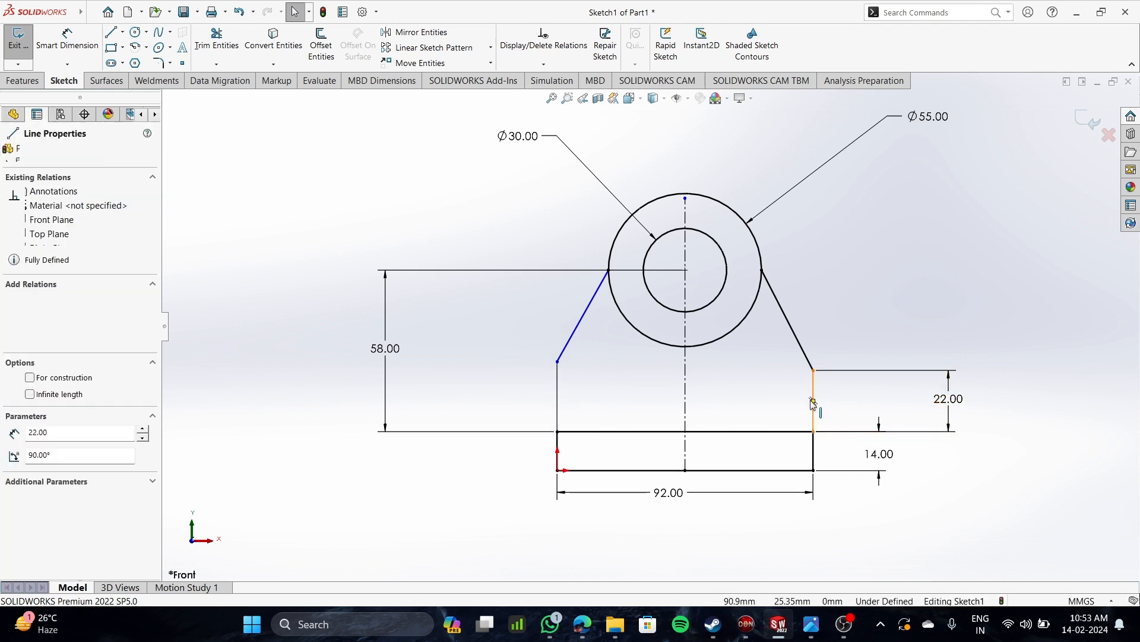
pyautogui.keyDown('ctrl'); pyautogui.click(559, 409); pyautogui.keyUp('ctrl')
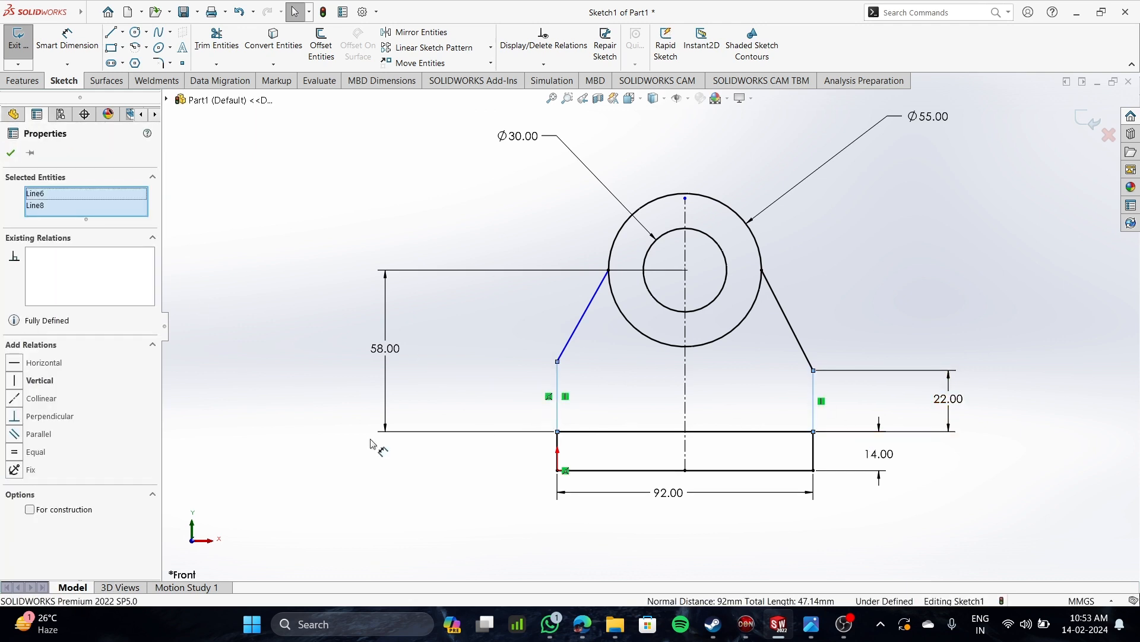
pyautogui.click(26, 452)
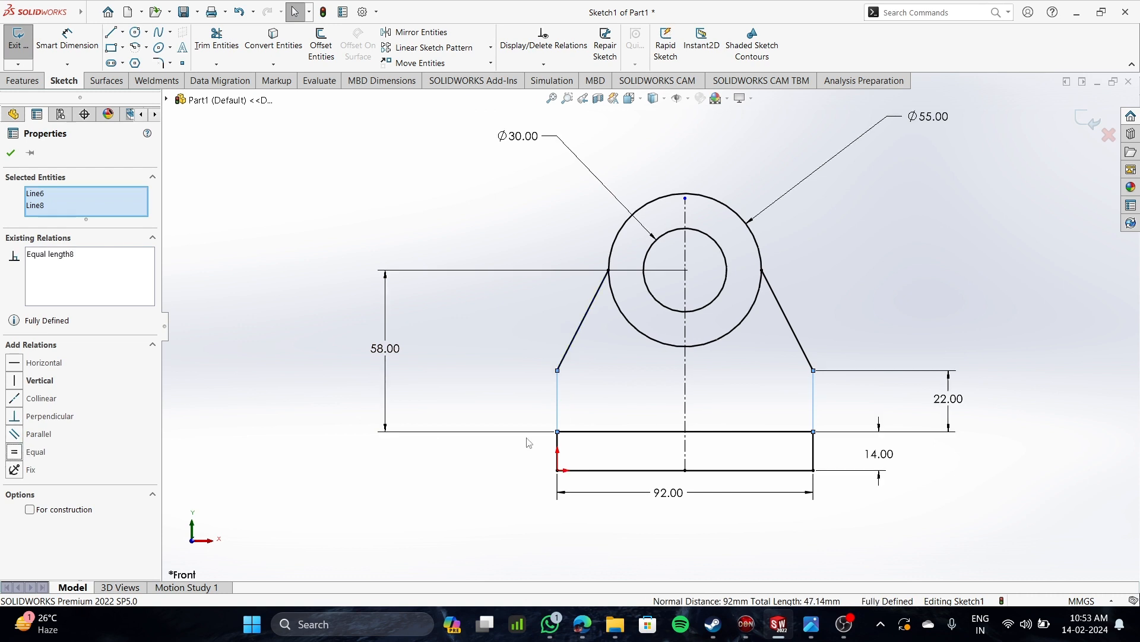
pyautogui.click(817, 334)
# Start a Boss-Extrude of the ring region between the two circles with a blind depth of 45/2 mm in Direction 1
pyautogui.press('f')
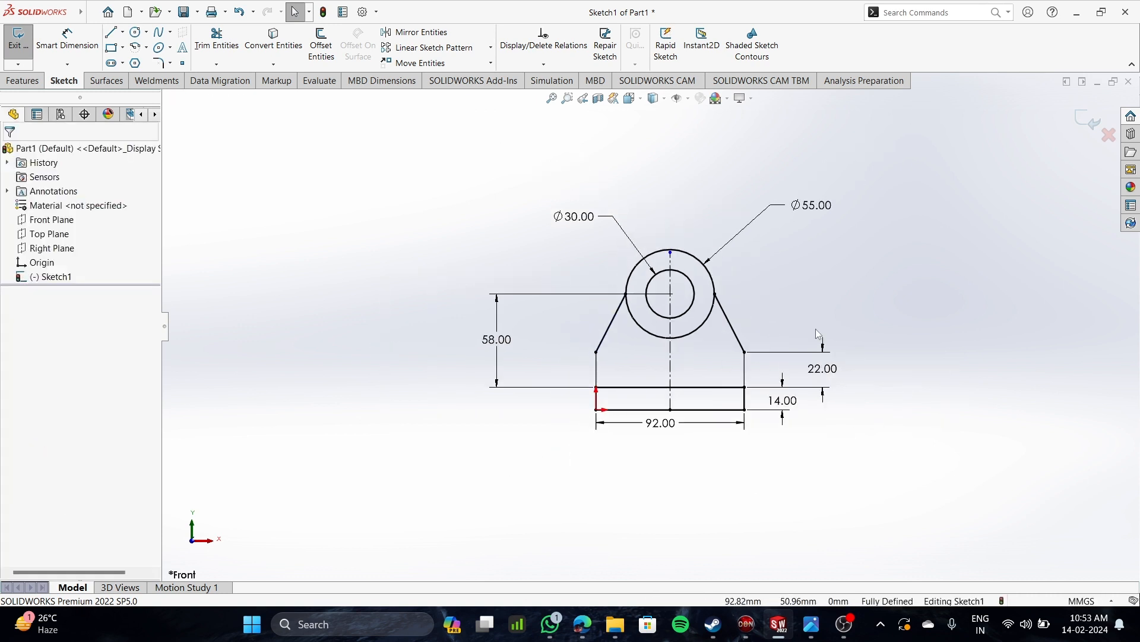
pyautogui.scroll(-3, 817, 334)
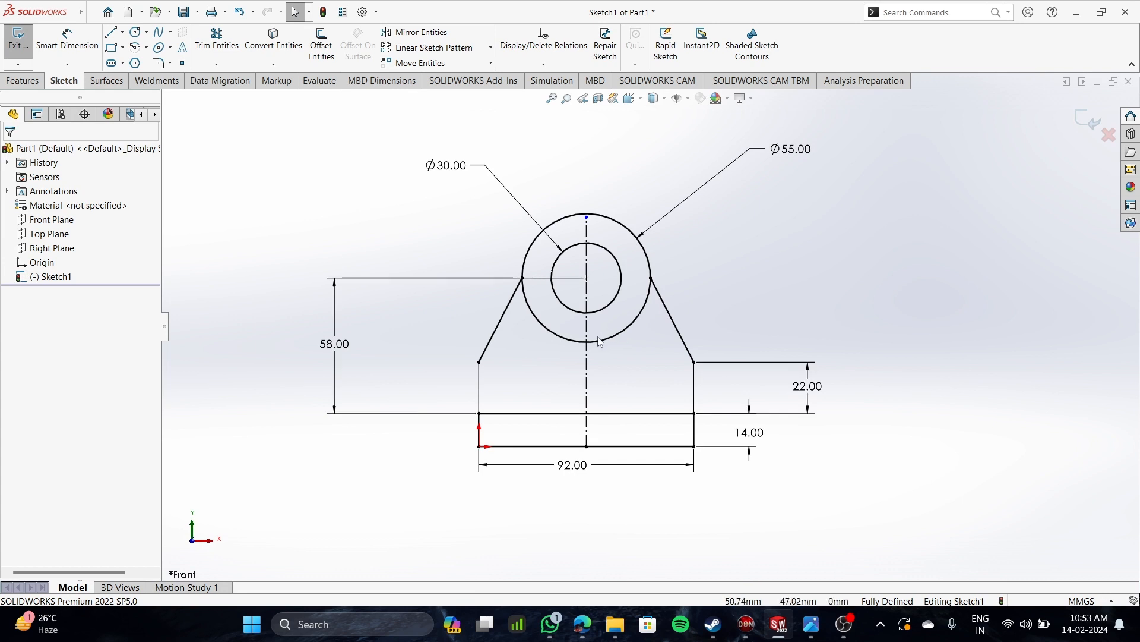
pyautogui.scroll(-1, 599, 341)
pyautogui.scroll(-1, 600, 410)
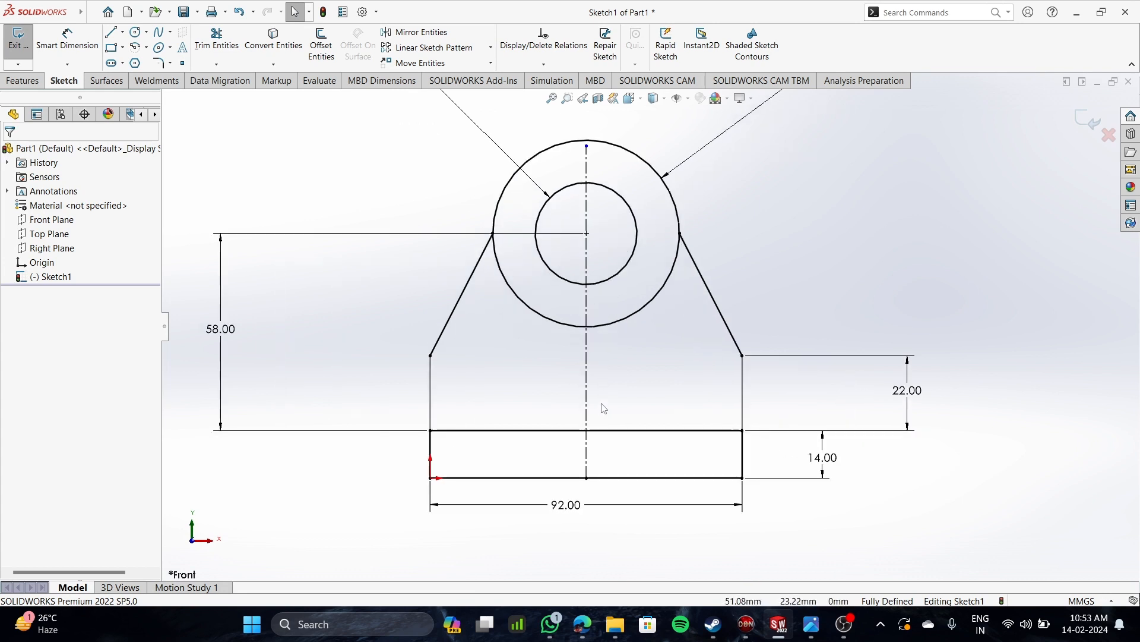
pyautogui.scroll(1, 594, 261)
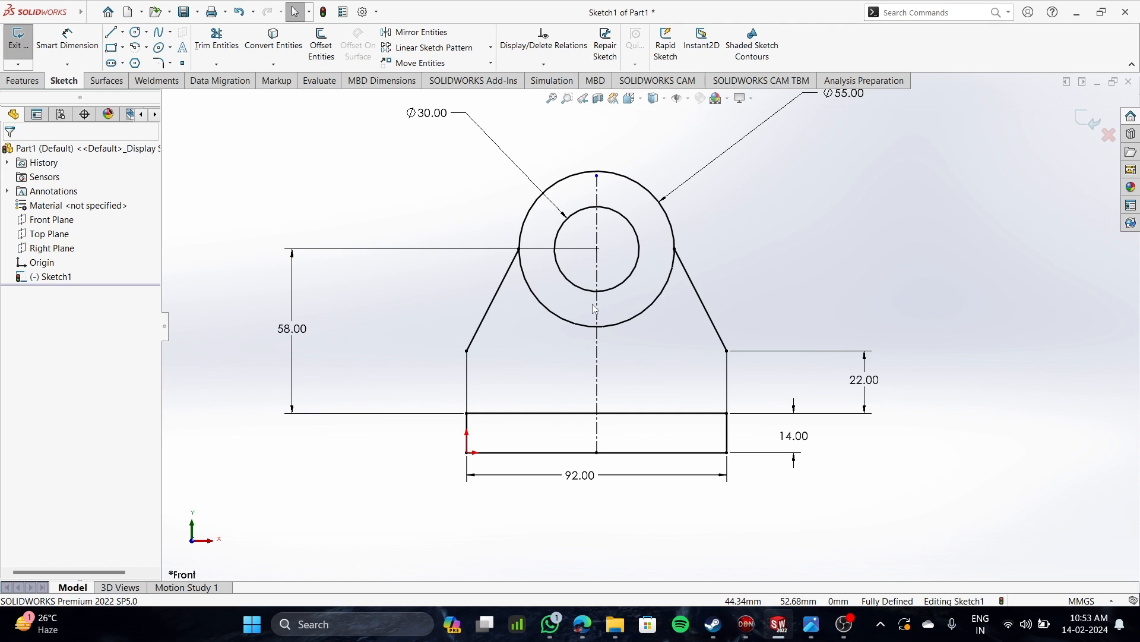
pyautogui.click(26, 82)
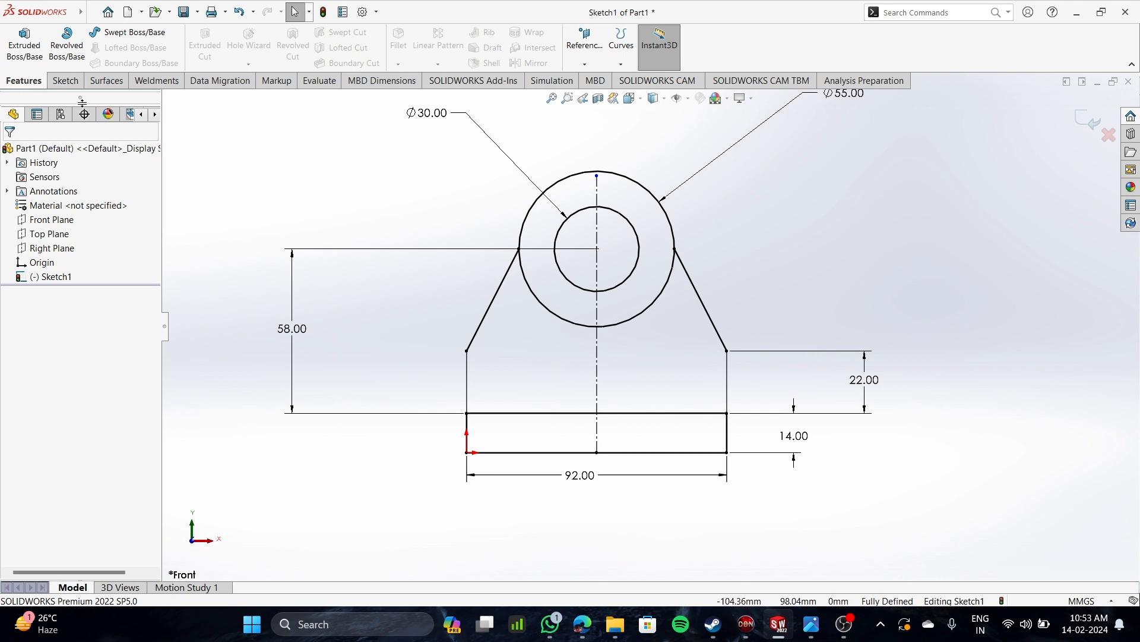
pyautogui.click(25, 45)
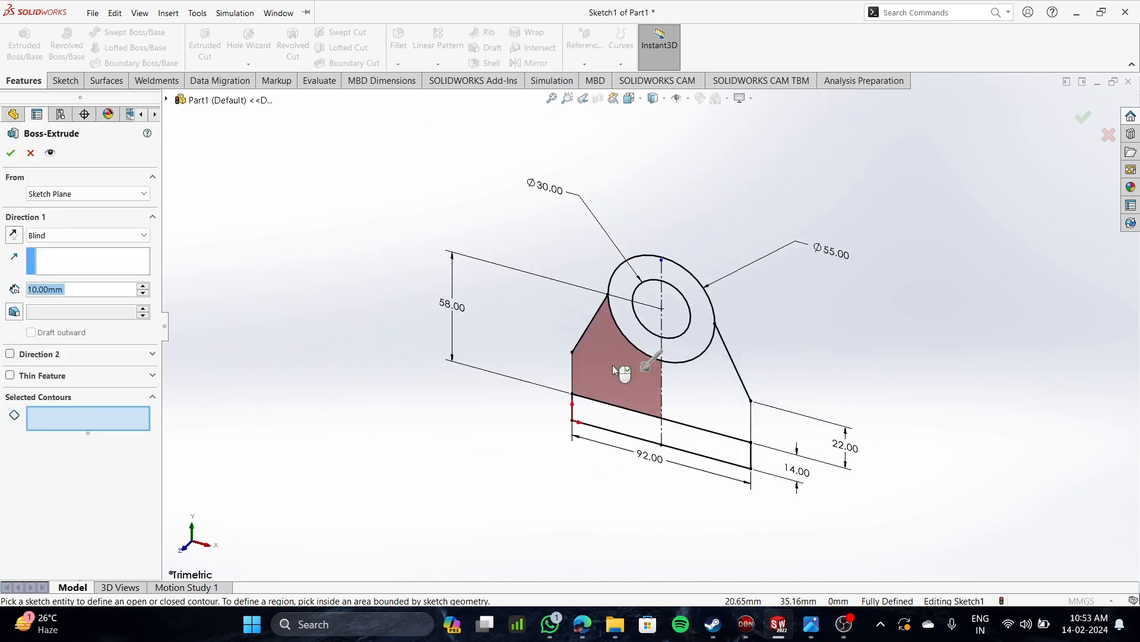
pyautogui.click(700, 325)
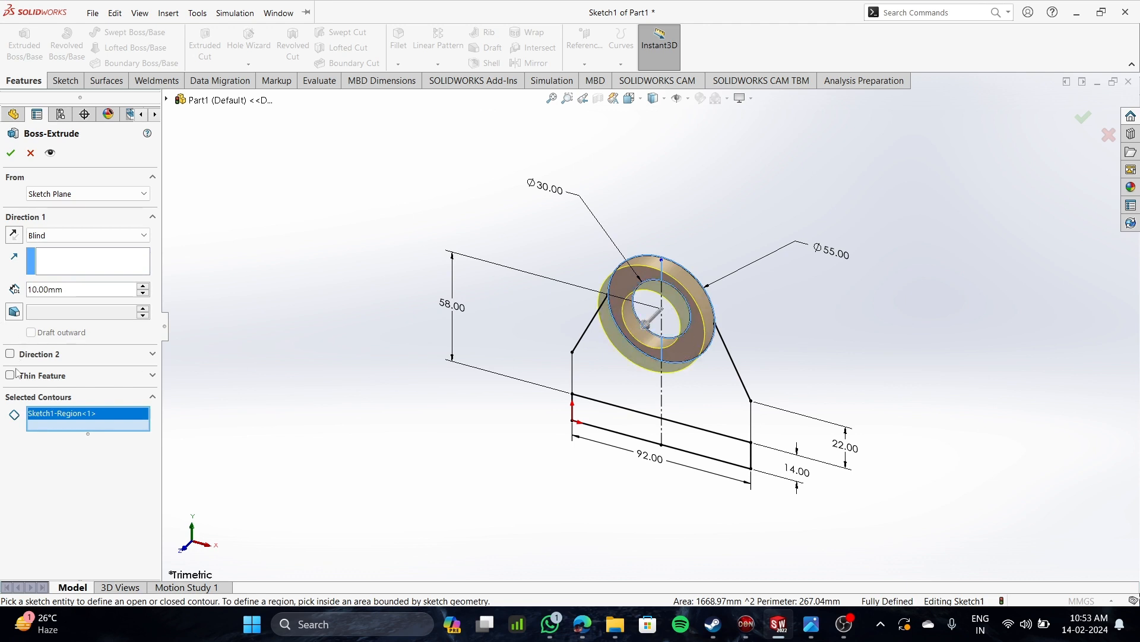
pyautogui.doubleClick(74, 290)
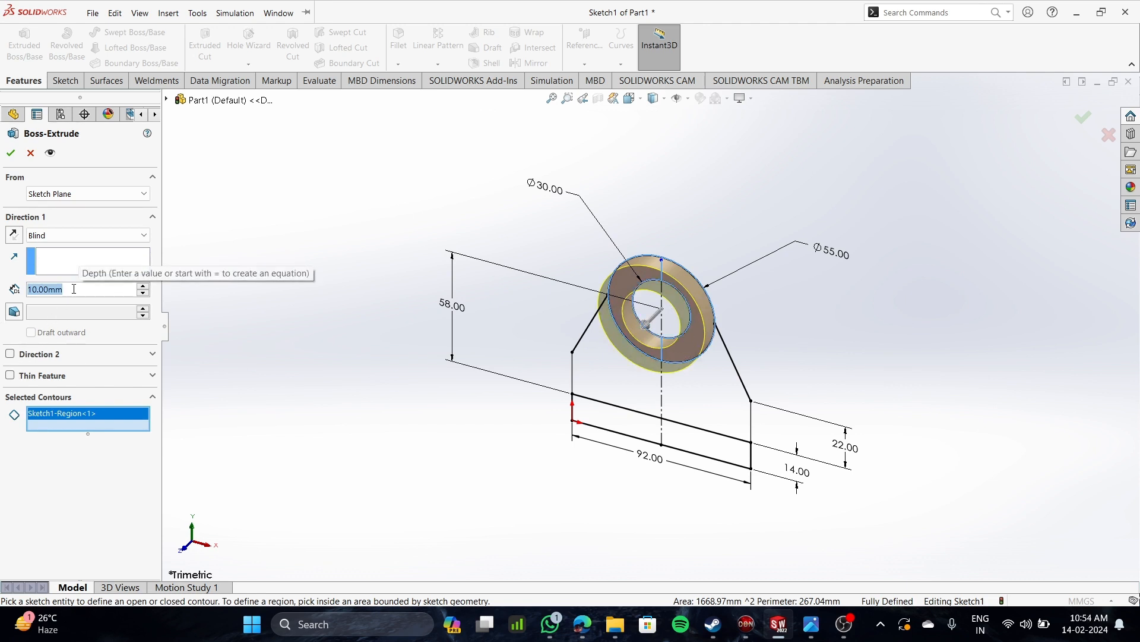
pyautogui.write('45/2')
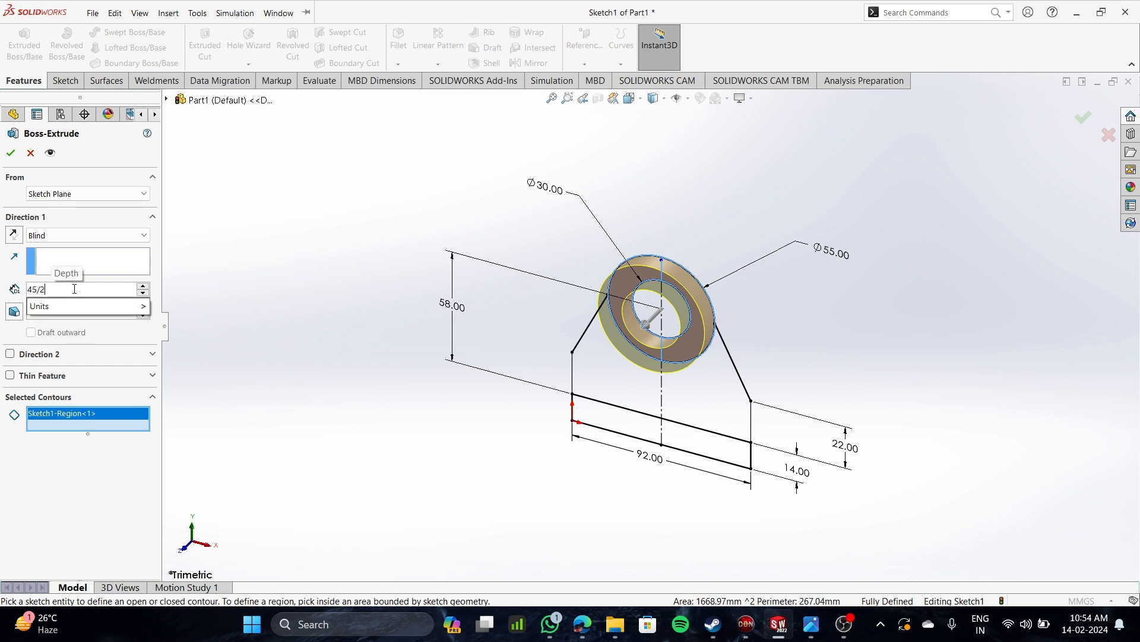
# Enable Direction 2 for the ring extrusion with a blind depth of 22.5 mm and finish the feature
pyautogui.click(116, 361)
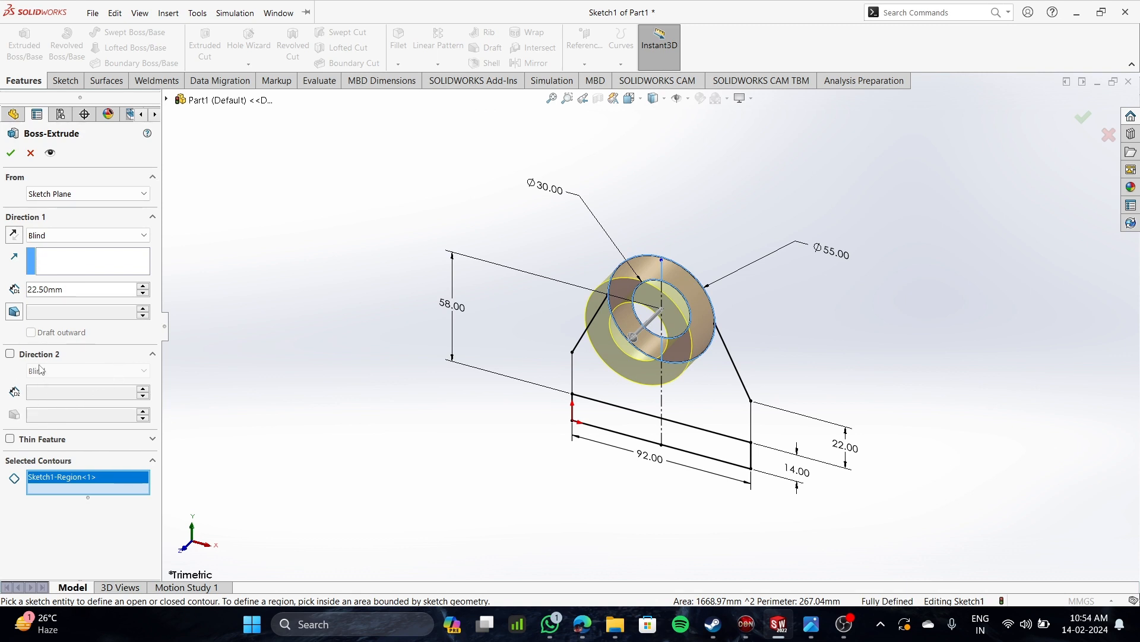
pyautogui.click(9, 354)
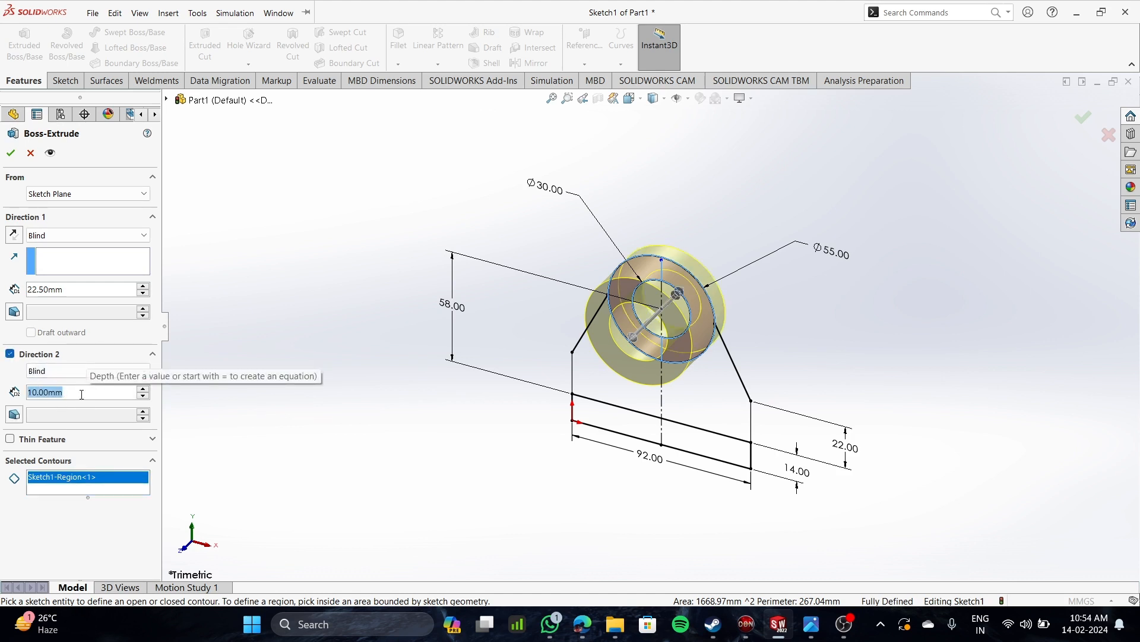
pyautogui.write('22.5')
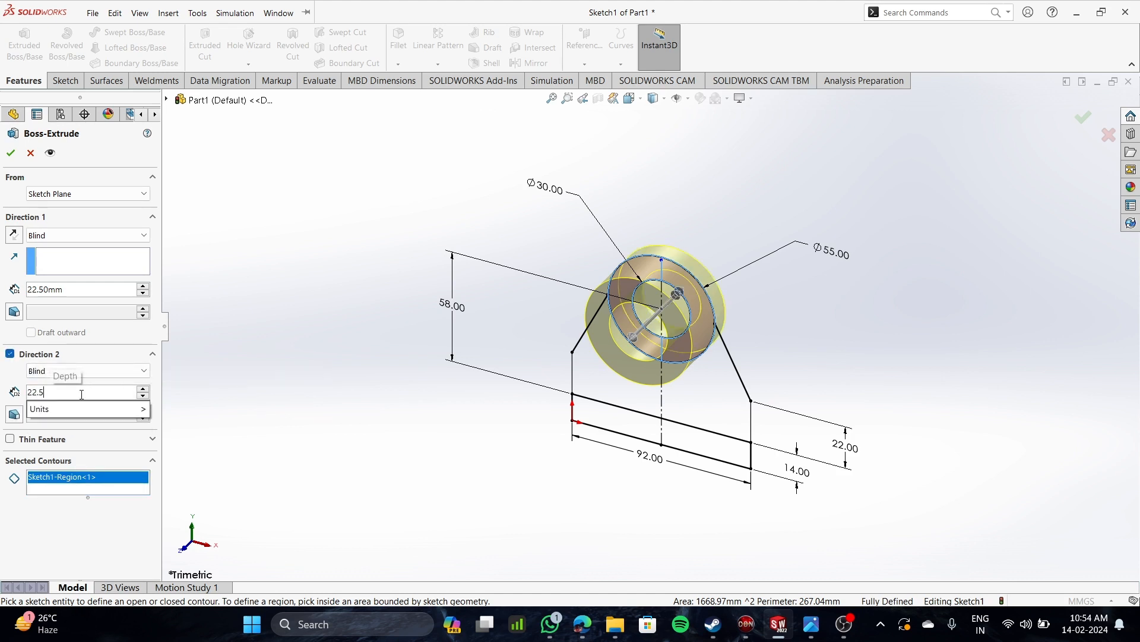
pyautogui.press('Return')
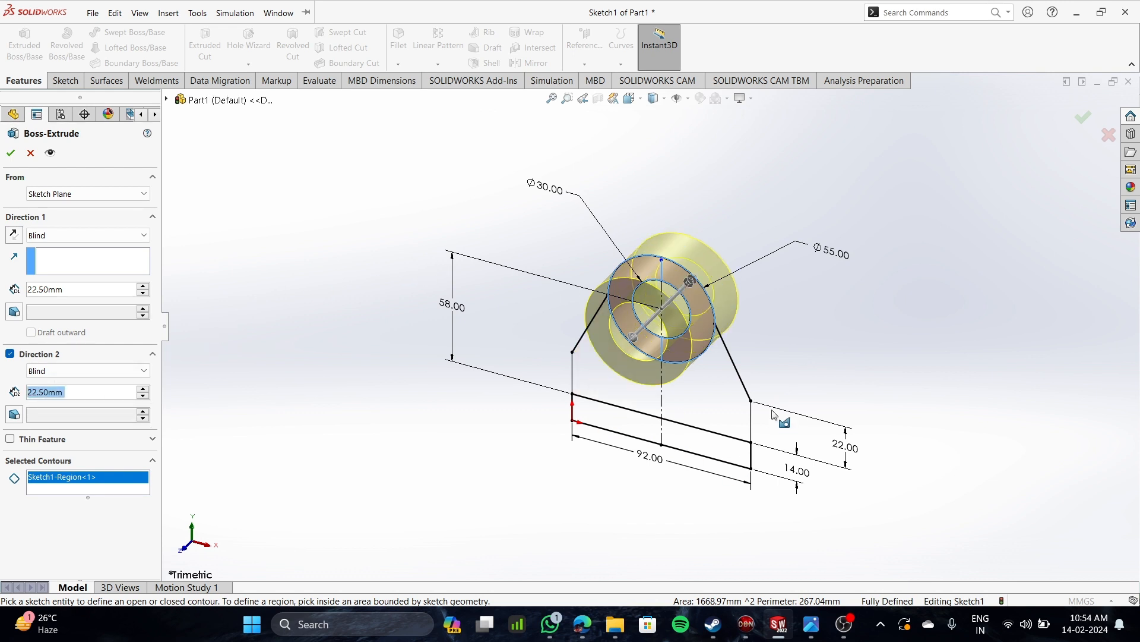
pyautogui.scroll(2, 773, 414)
pyautogui.scroll(-3, 766, 396)
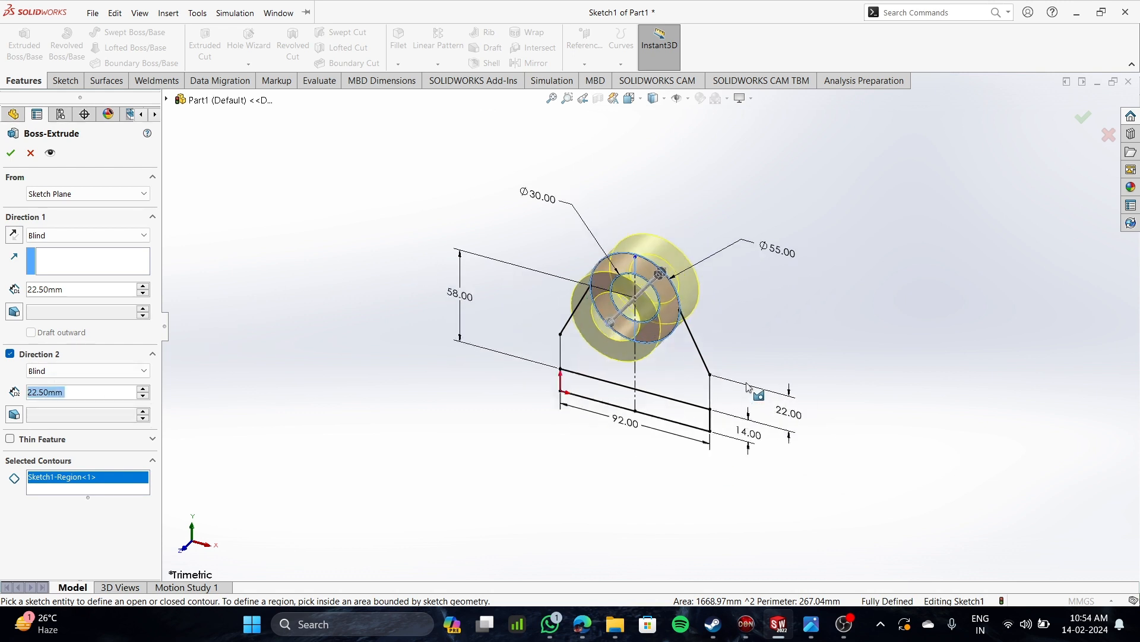
pyautogui.click(10, 152)
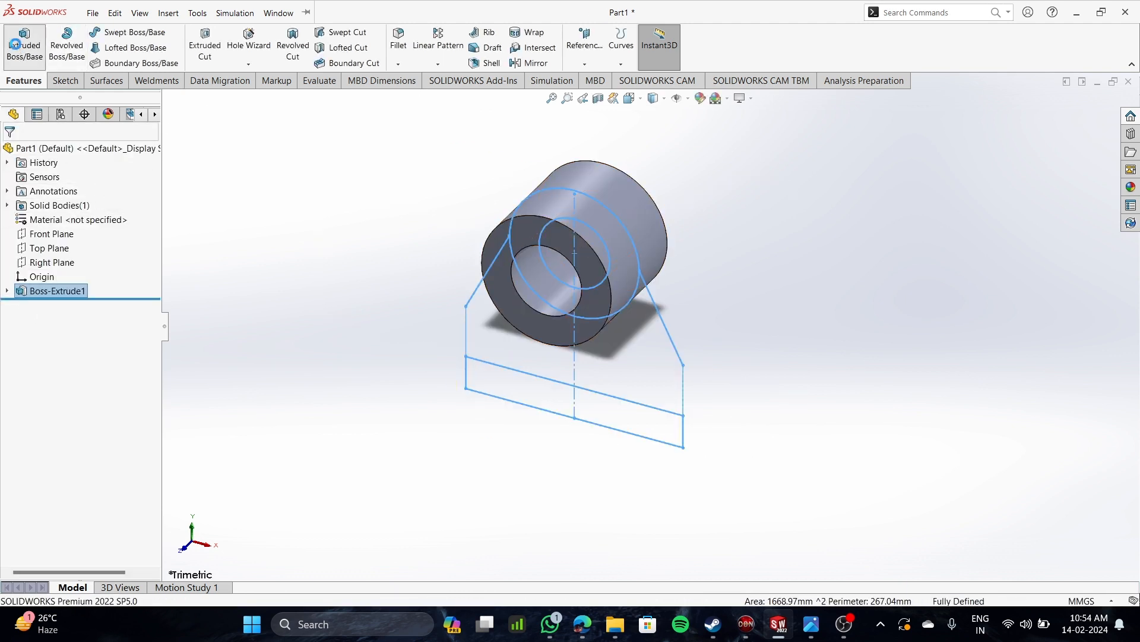
# Start another Boss-Extrude from Sketch1, selecting both halves of the web region between the ring and the base rectangle
pyautogui.click(24, 42)
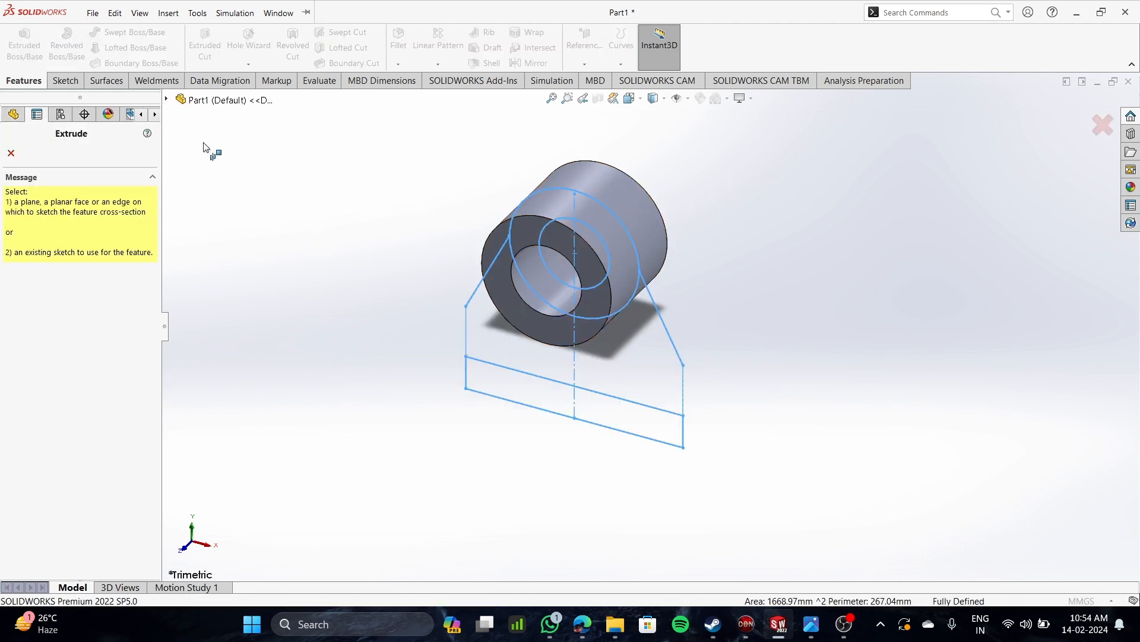
pyautogui.click(167, 100)
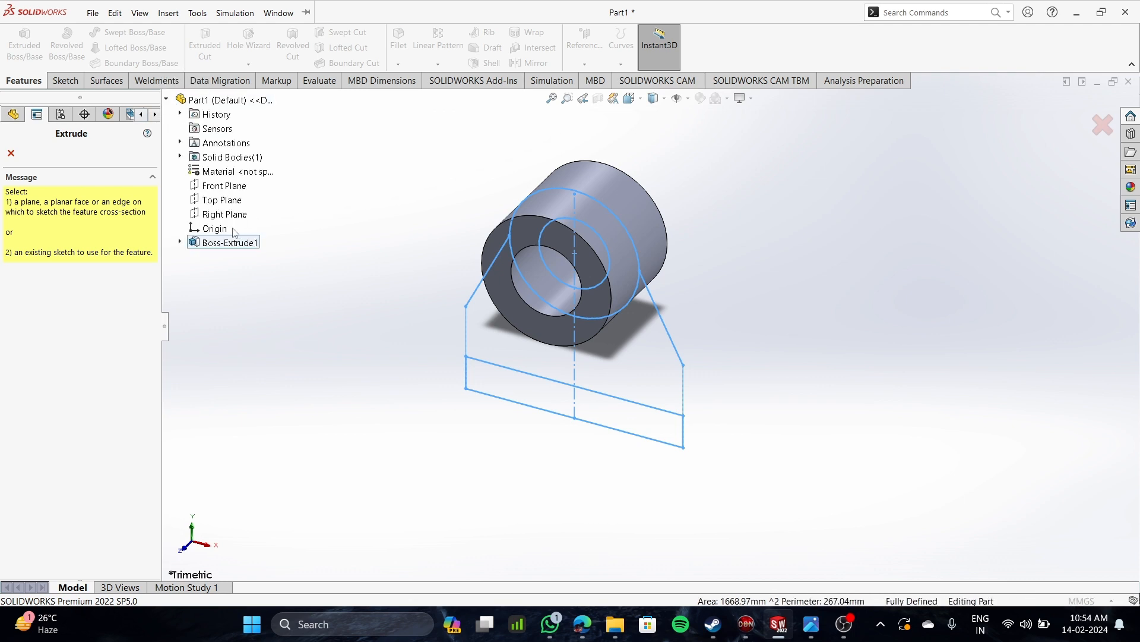
pyautogui.click(180, 242)
pyautogui.click(229, 257)
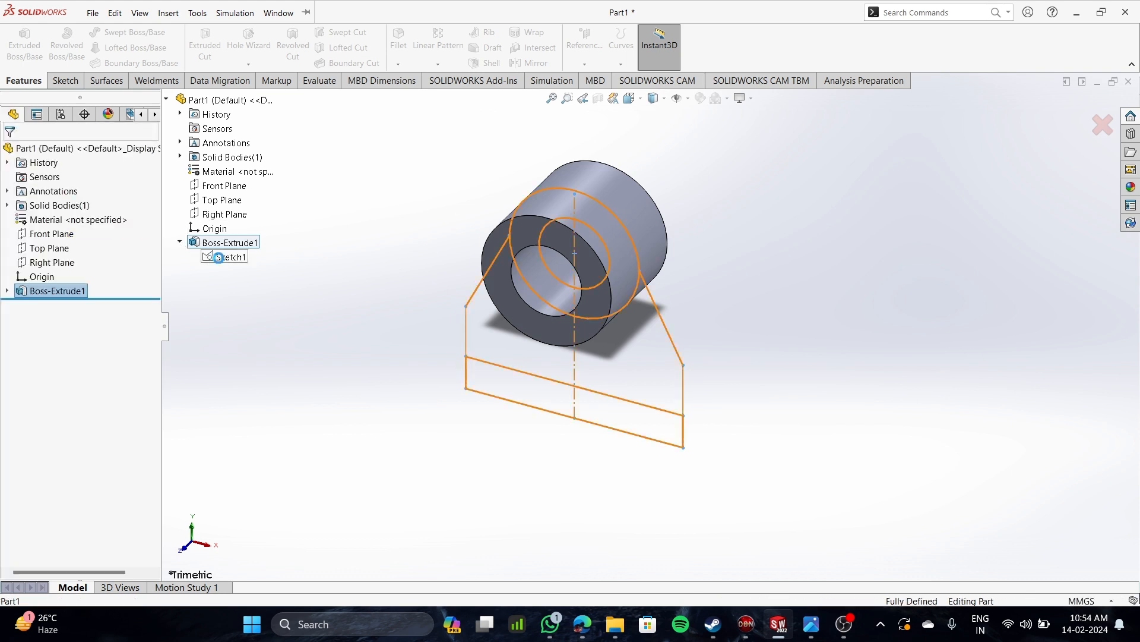
pyautogui.scroll(2, 671, 361)
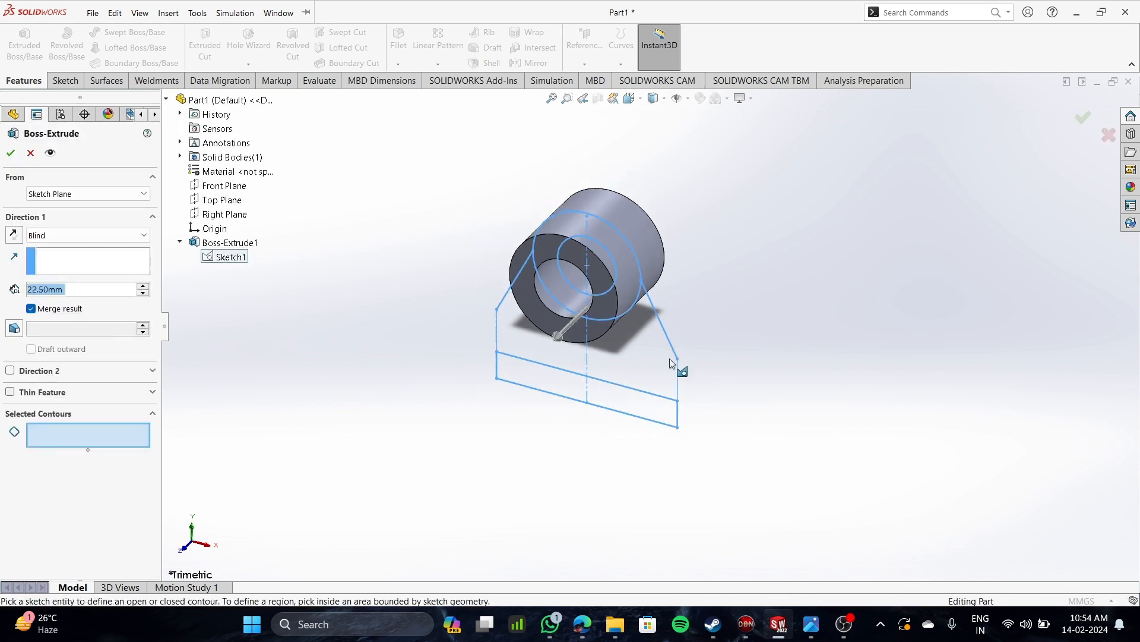
pyautogui.scroll(-2, 627, 379)
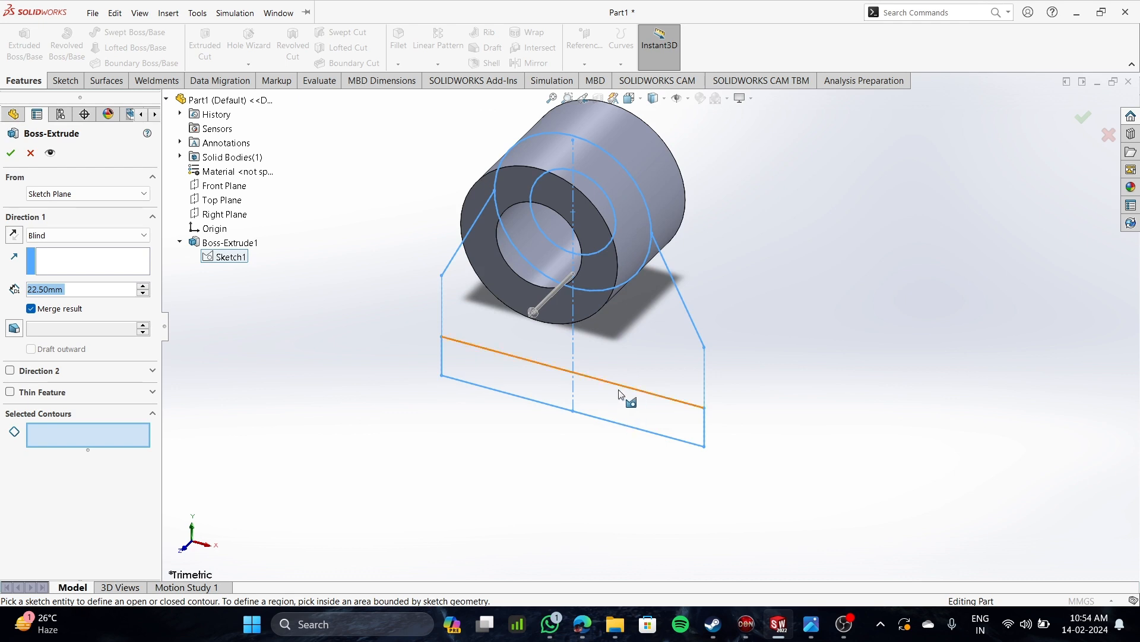
pyautogui.click(600, 337)
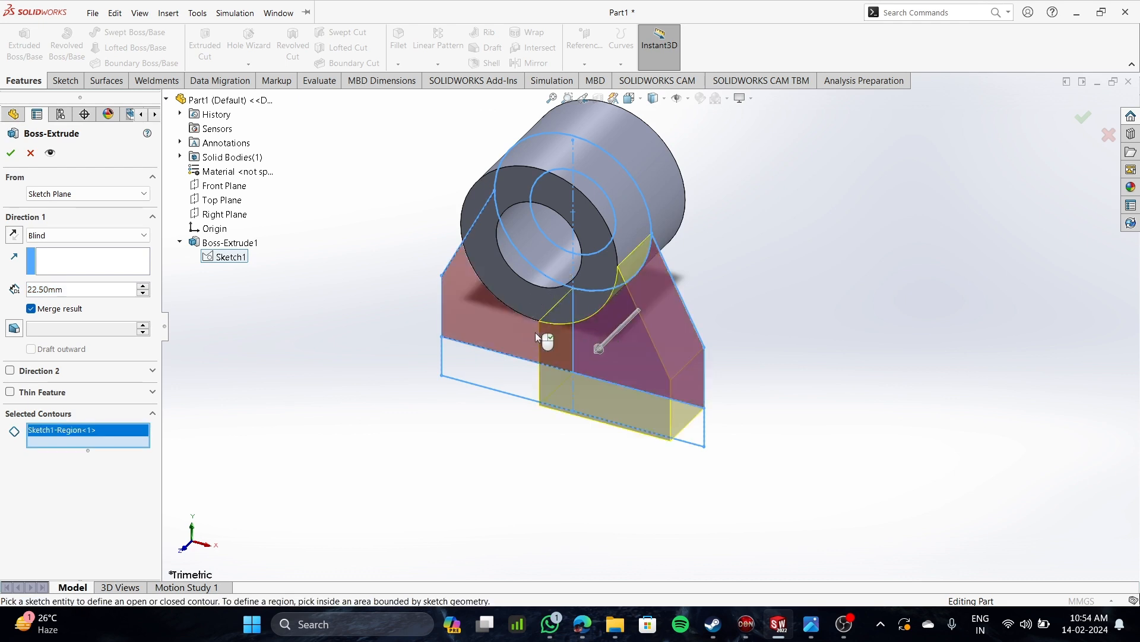
pyautogui.click(502, 327)
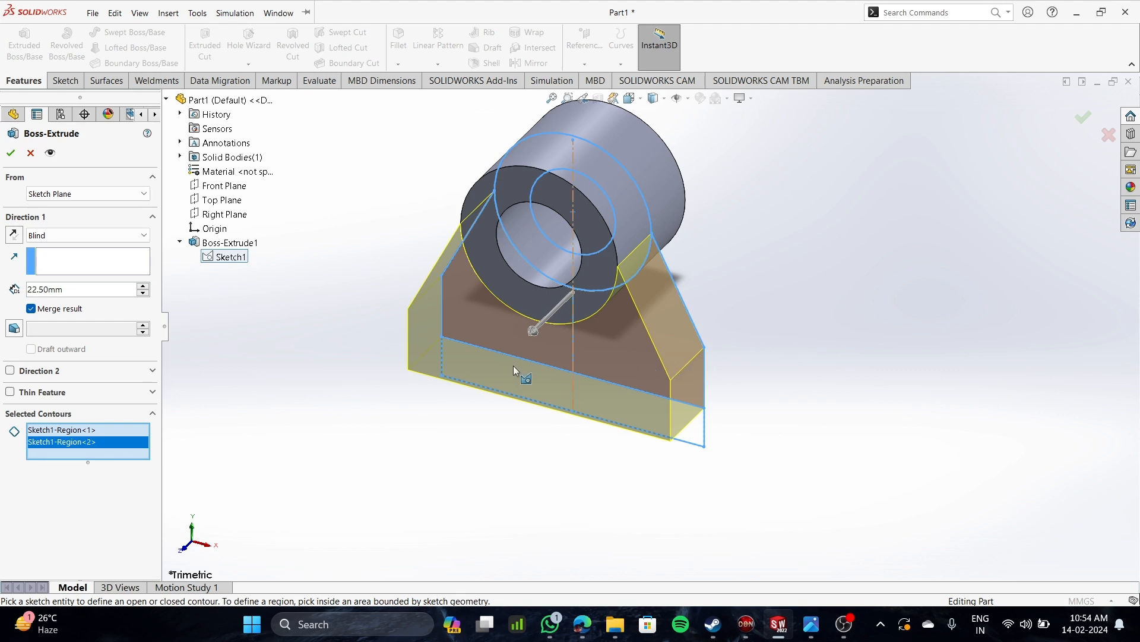
# Extrude the web regions 7.5 mm blind in both Direction 1 and Direction 2, and finish the feature
pyautogui.click(70, 291)
pyautogui.doubleClick(70, 290)
pyautogui.write('7')
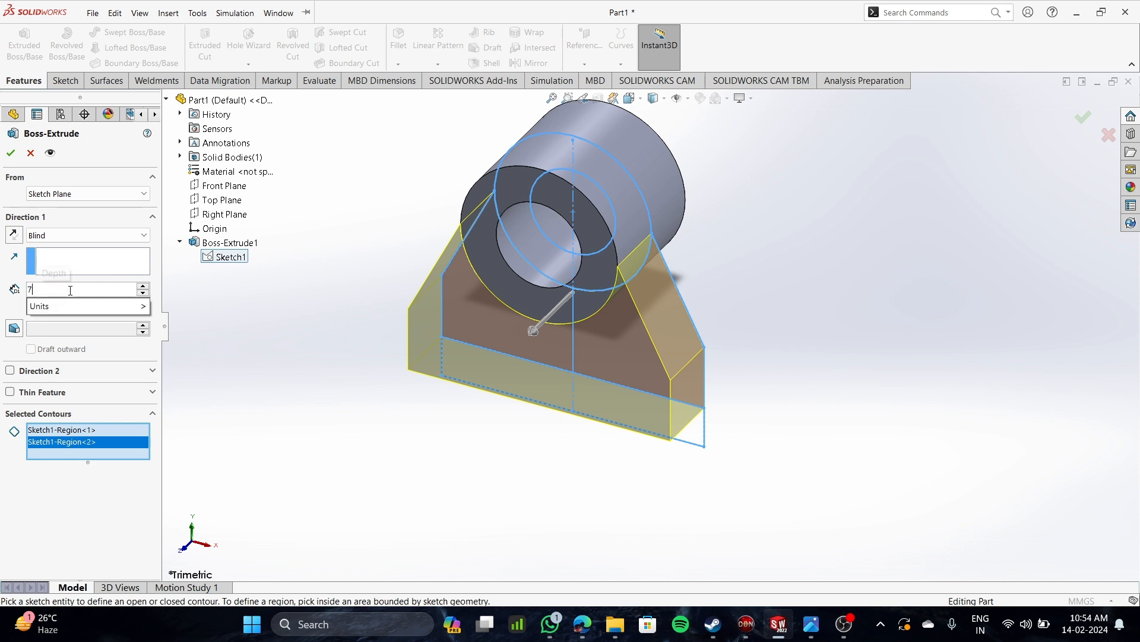
pyautogui.write('.5')
pyautogui.press('Return')
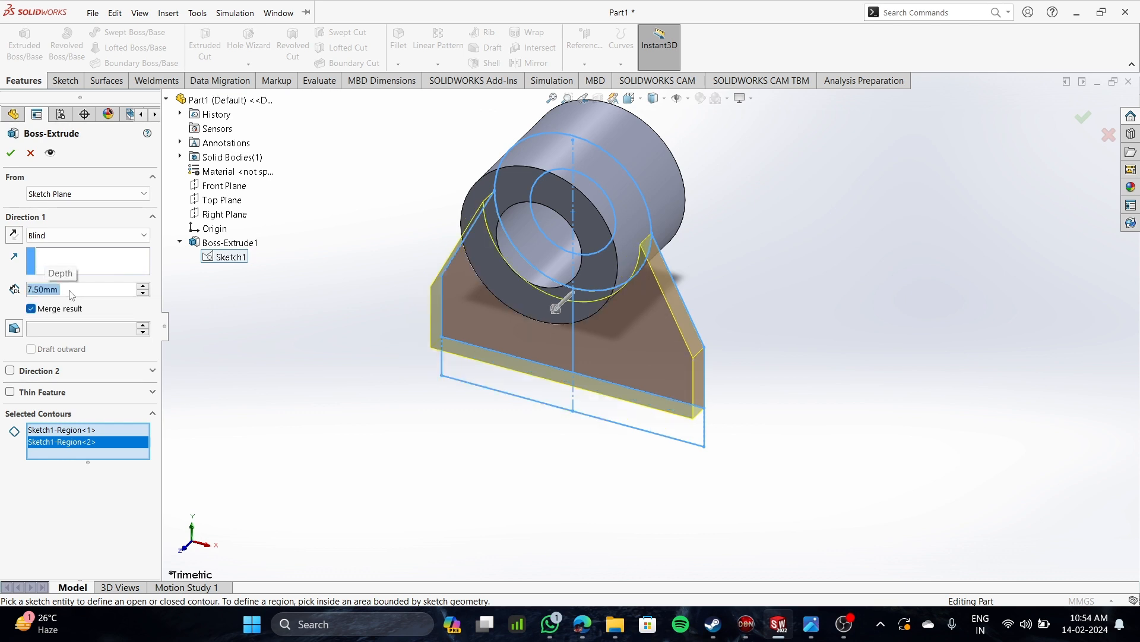
pyautogui.click(10, 371)
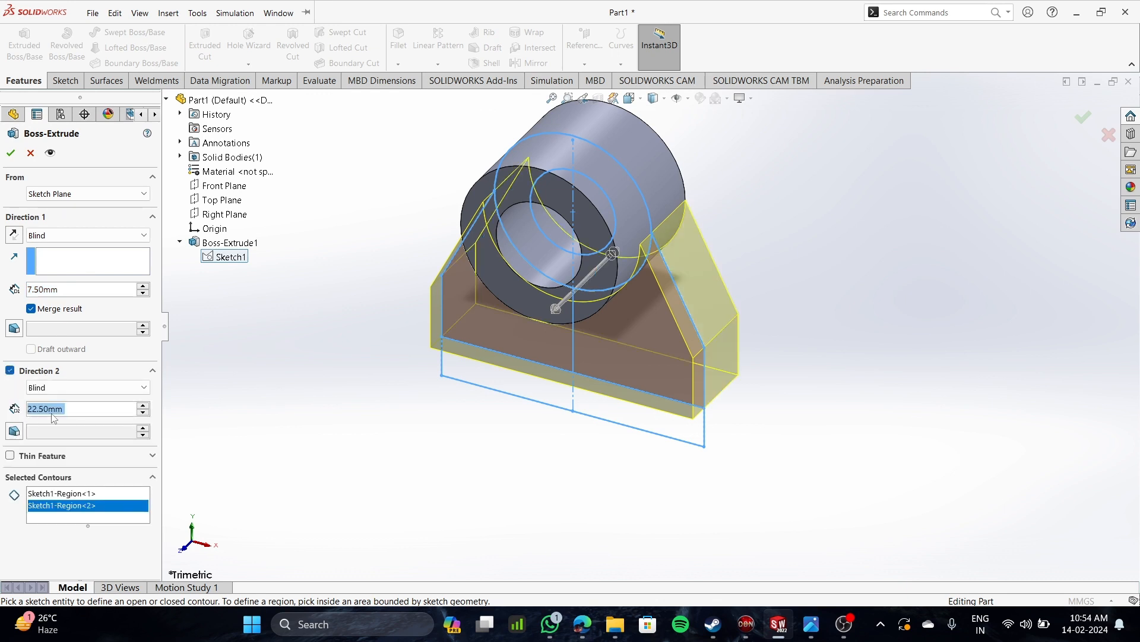
pyautogui.write('7.5')
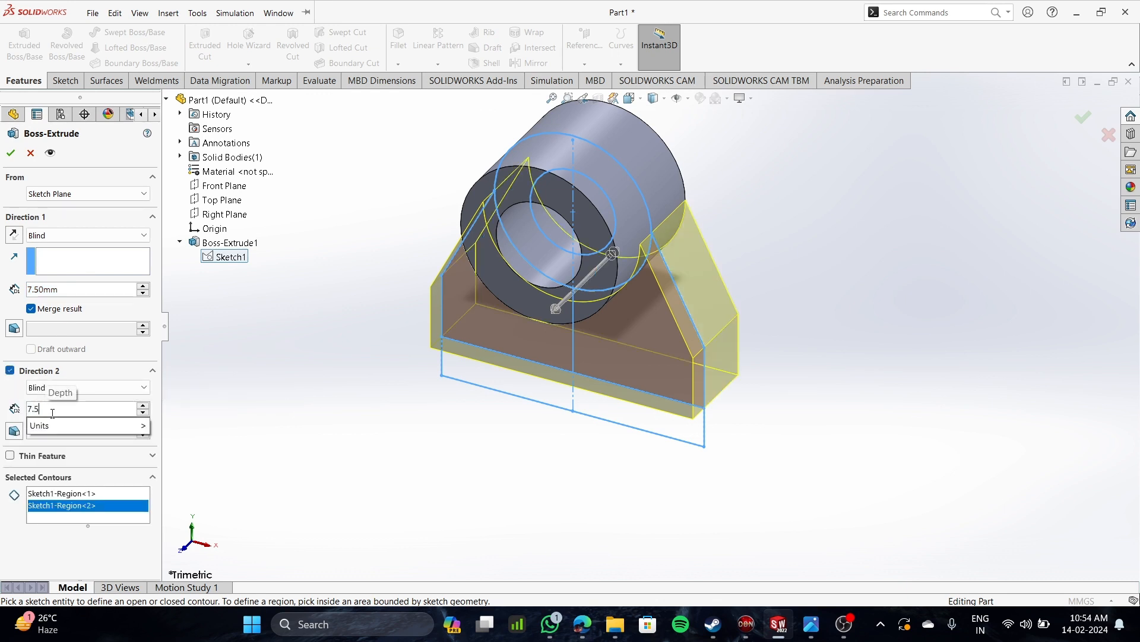
pyautogui.press('Return')
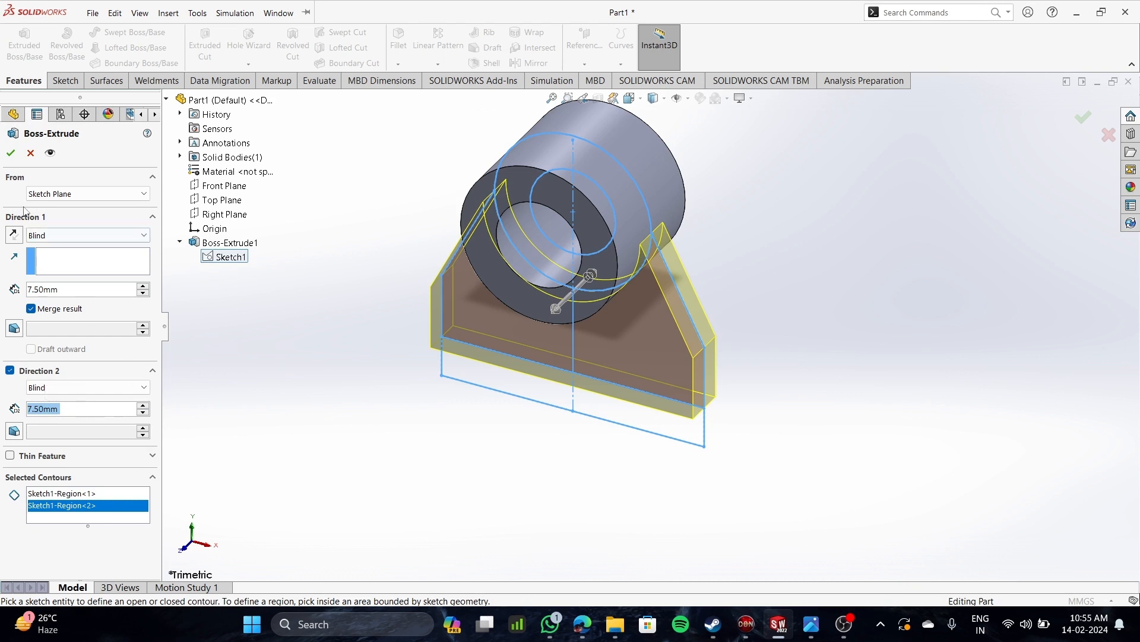
pyautogui.click(10, 154)
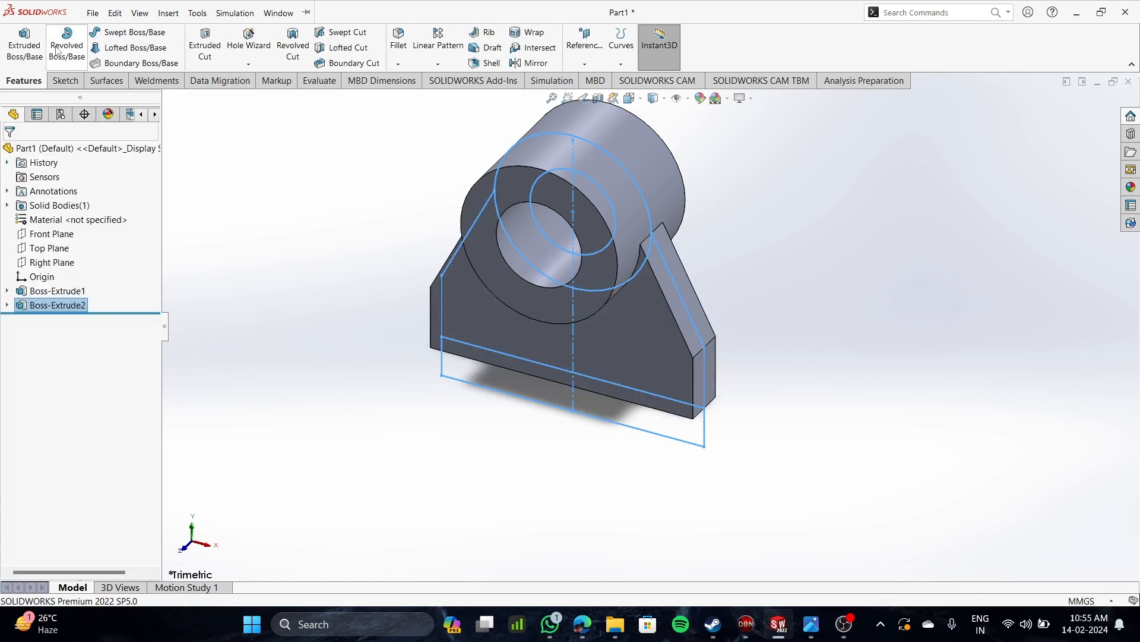
# Start a third Boss-Extrude from Sketch1, selecting both halves of the base rectangle as contours
pyautogui.click(36, 50)
pyautogui.click(229, 256)
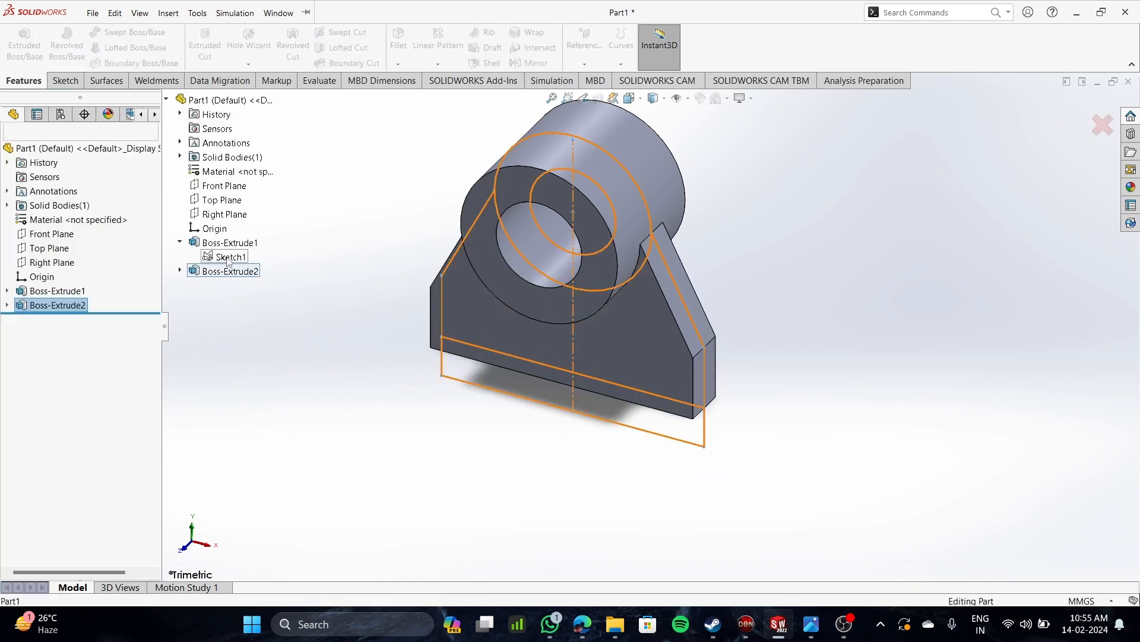
pyautogui.click(682, 421)
pyautogui.click(525, 386)
pyautogui.scroll(4, 590, 421)
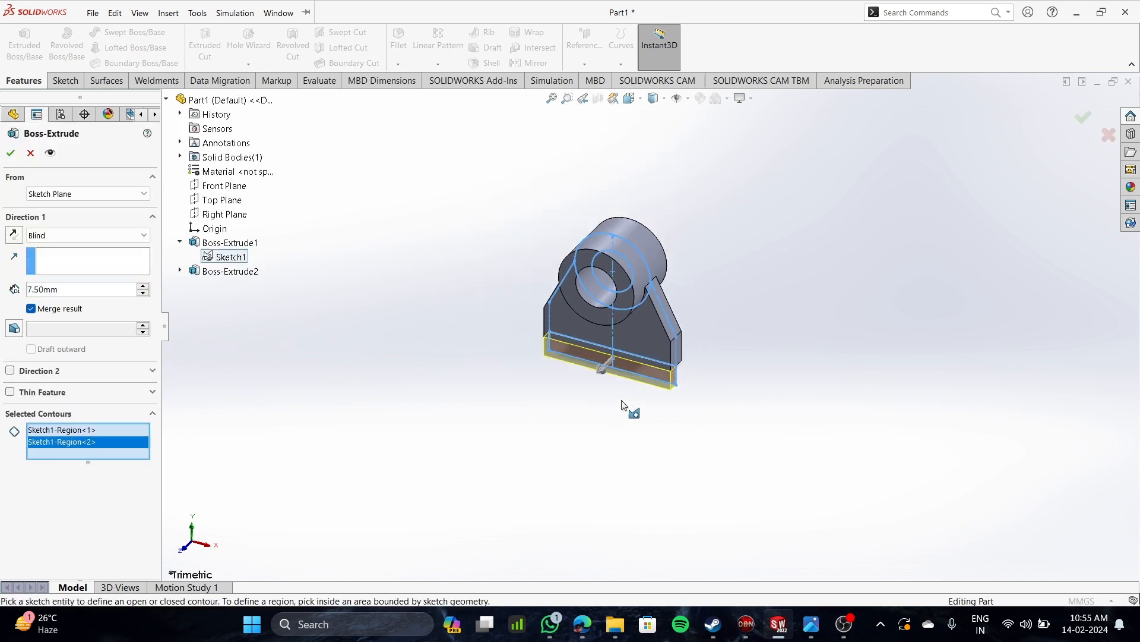
pyautogui.scroll(-3, 705, 369)
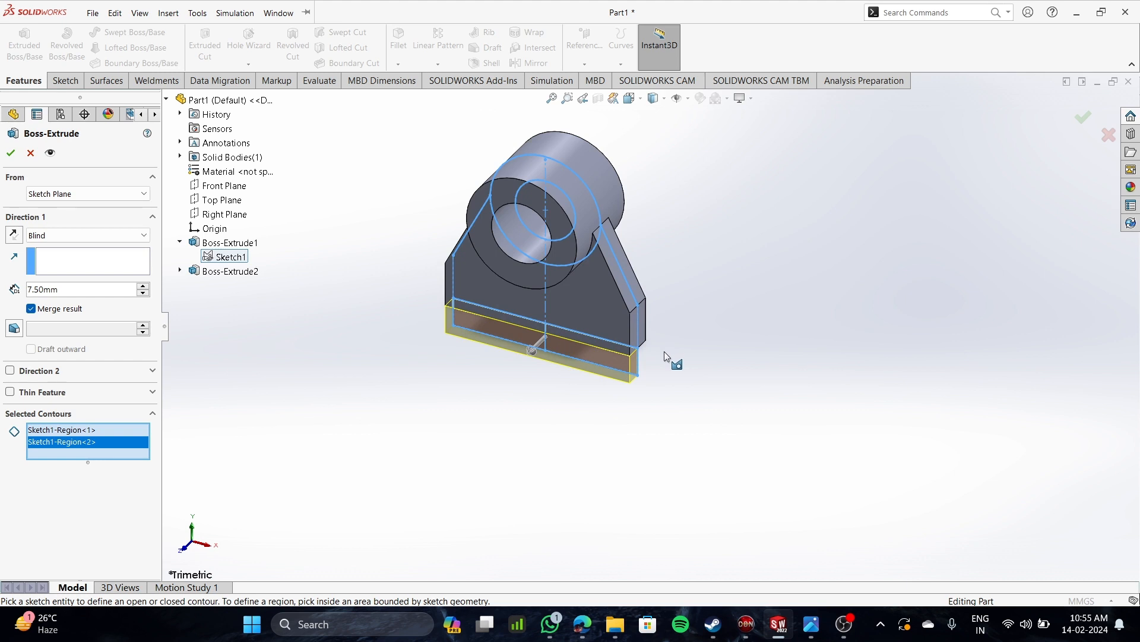
# Set the Direction 1 depth of the base extrusion to 142/2 mm (71 mm)
pyautogui.doubleClick(63, 290)
pyautogui.write('14')
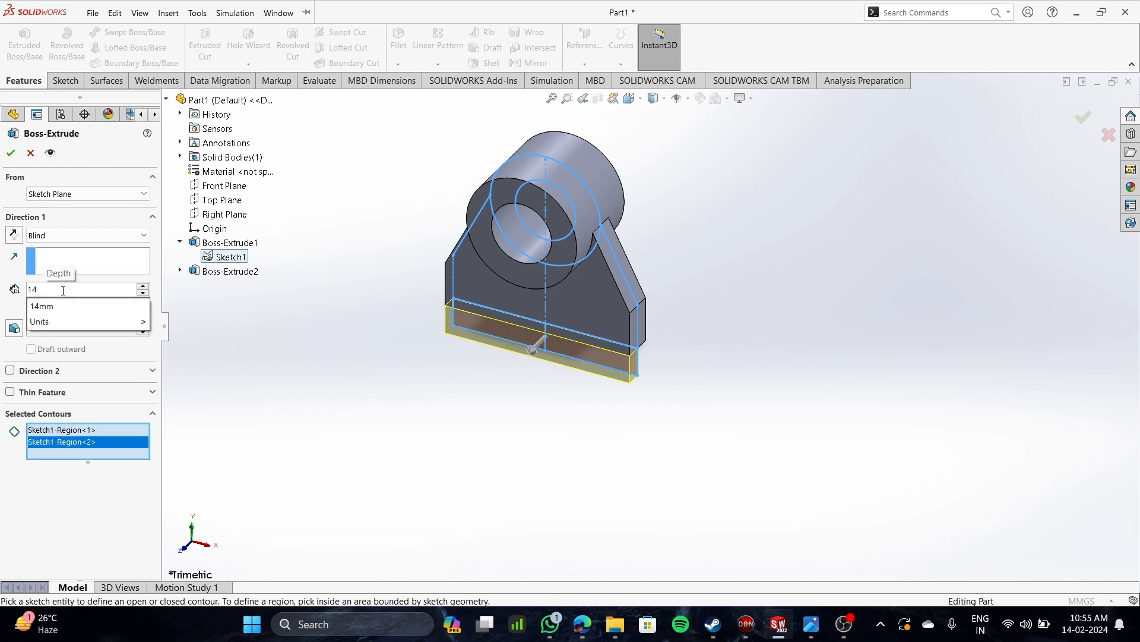
pyautogui.write('2/2')
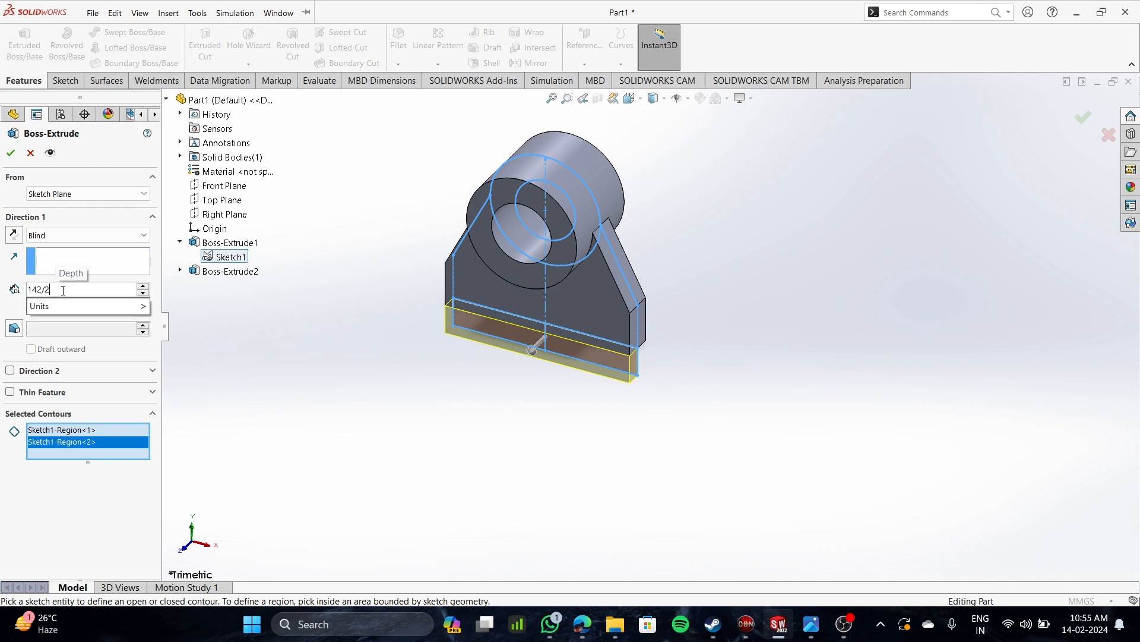
pyautogui.press('Return')
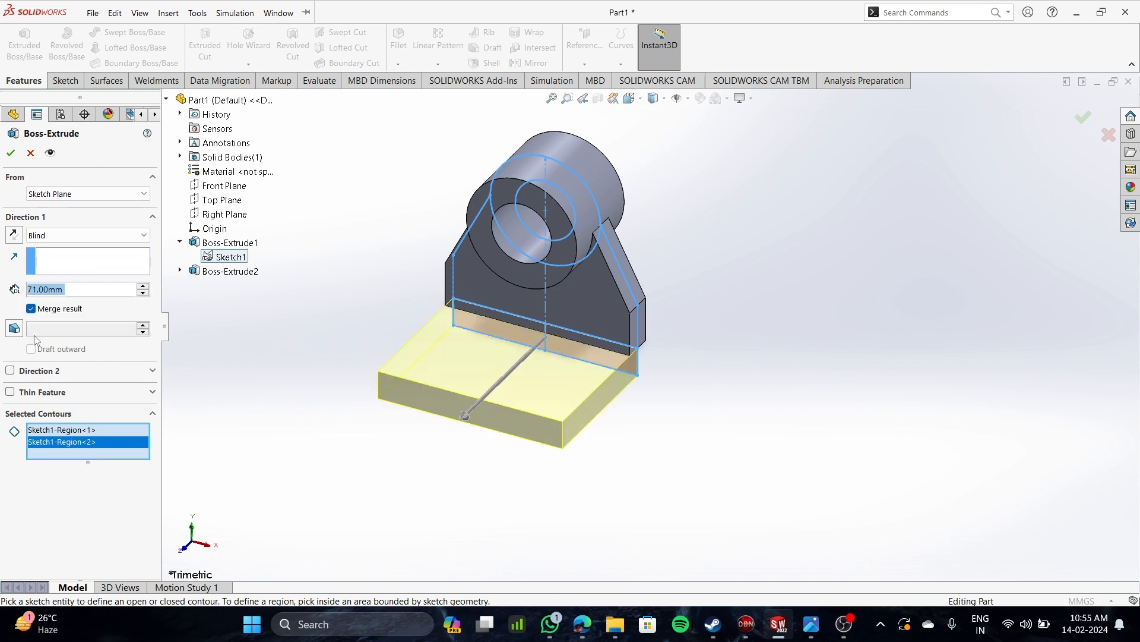
# Enable Direction 2 for the base extrusion with a blind depth of 71 mm and finish the feature
pyautogui.click(9, 371)
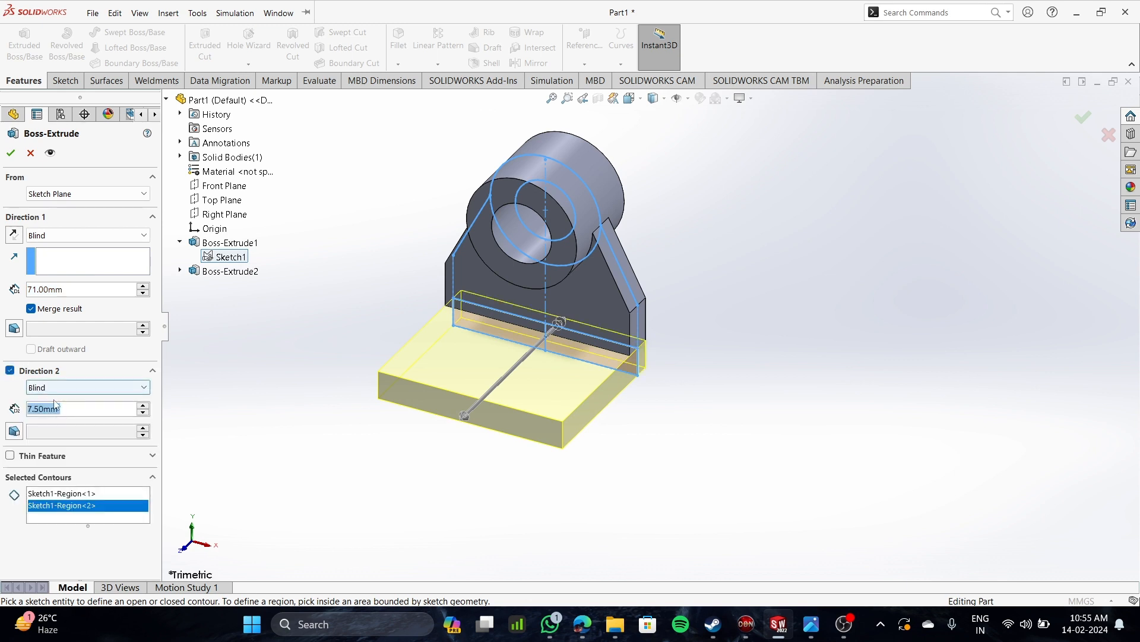
pyautogui.write('142/2')
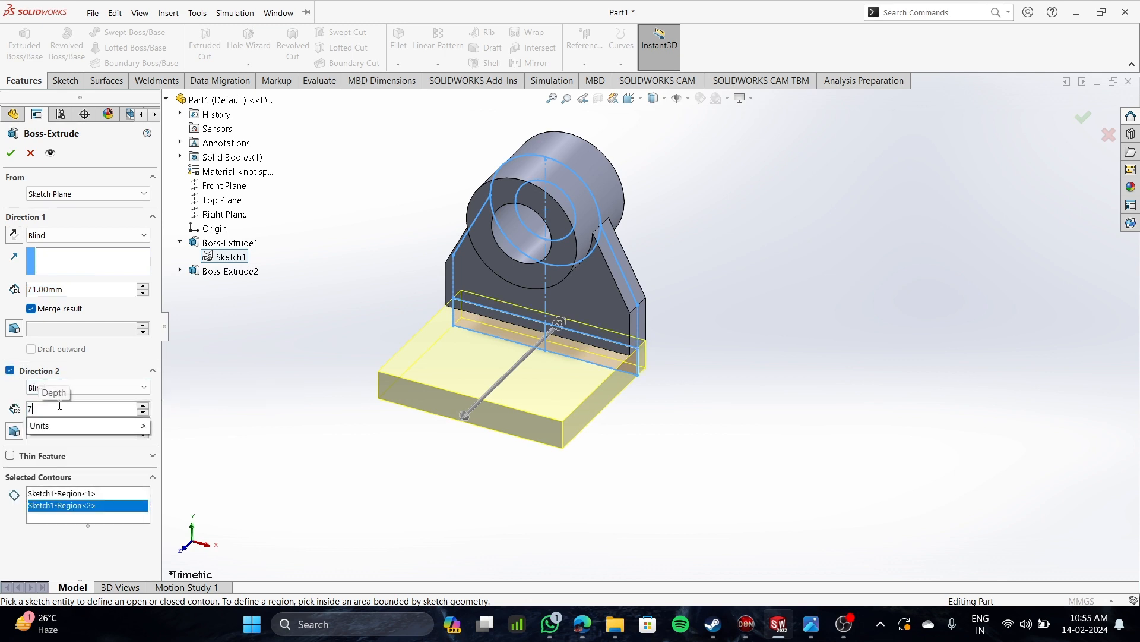
pyautogui.press('Return')
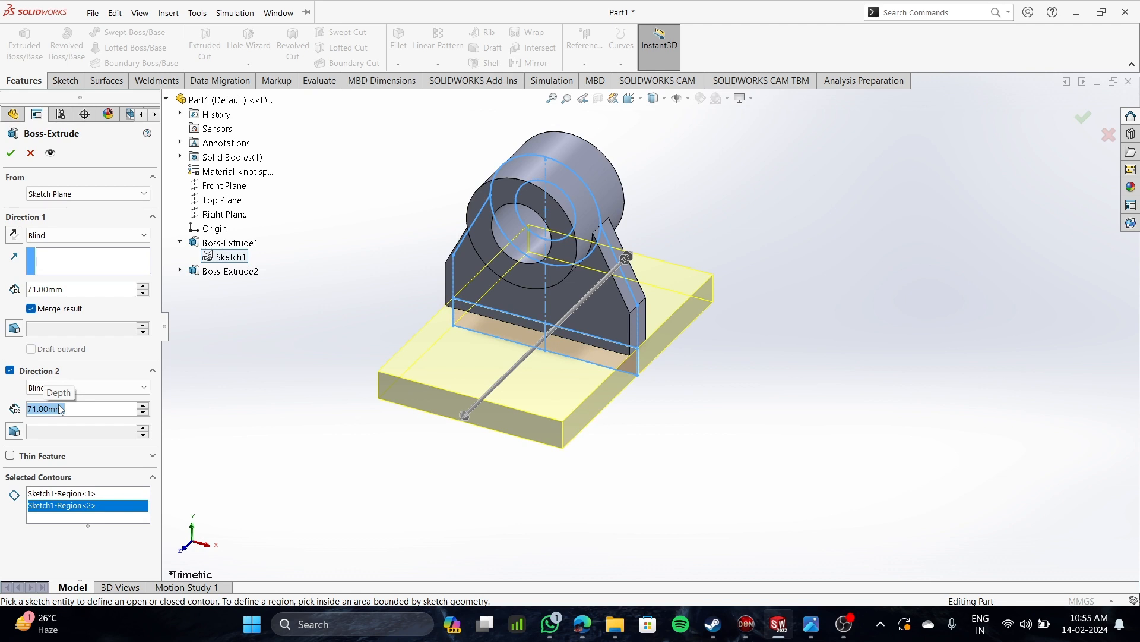
pyautogui.scroll(3, 672, 337)
pyautogui.scroll(-2, 673, 338)
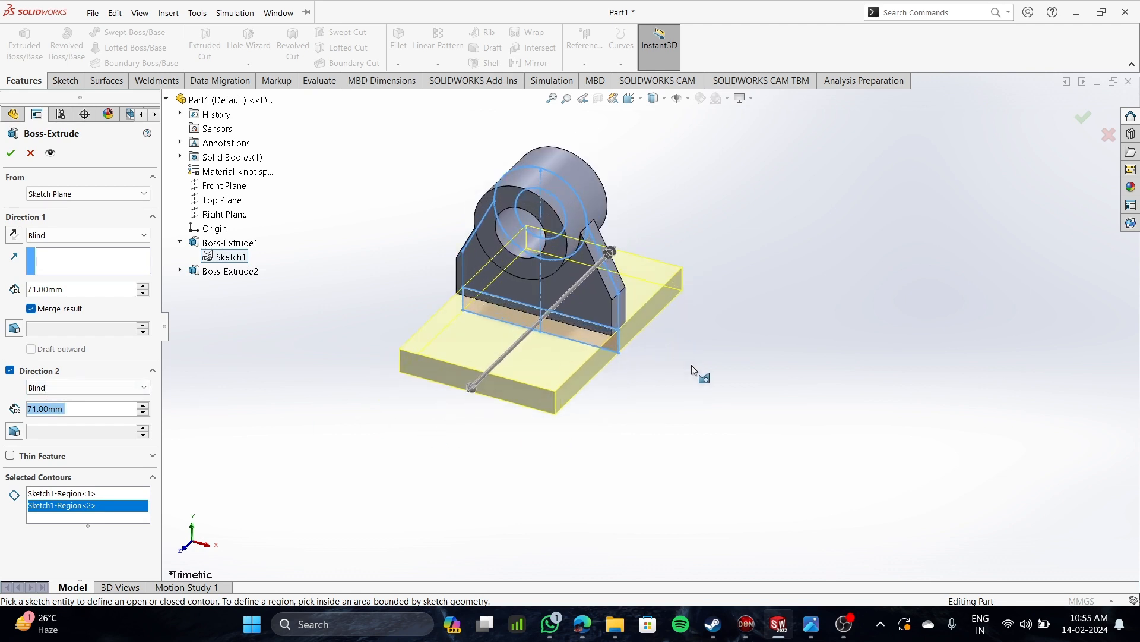
pyautogui.moveTo(684, 413); pyautogui.dragTo(577, 407, button='middle')
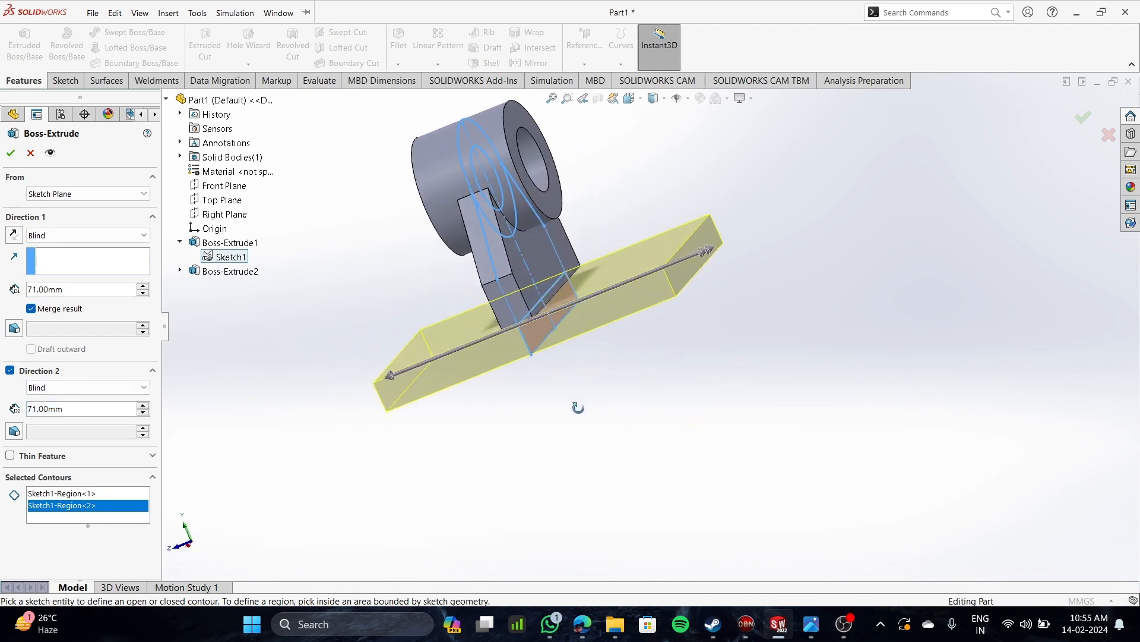
pyautogui.hotkey('ctrl', '7')
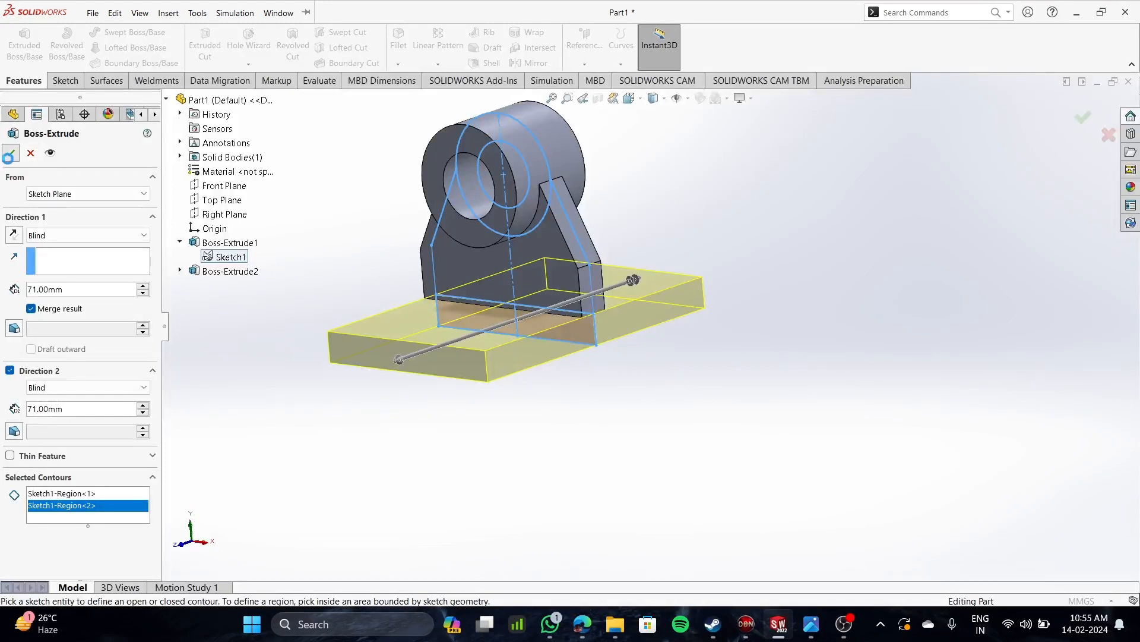
pyautogui.click(9, 154)
pyautogui.moveTo(542, 429); pyautogui.dragTo(625, 416, button='middle')
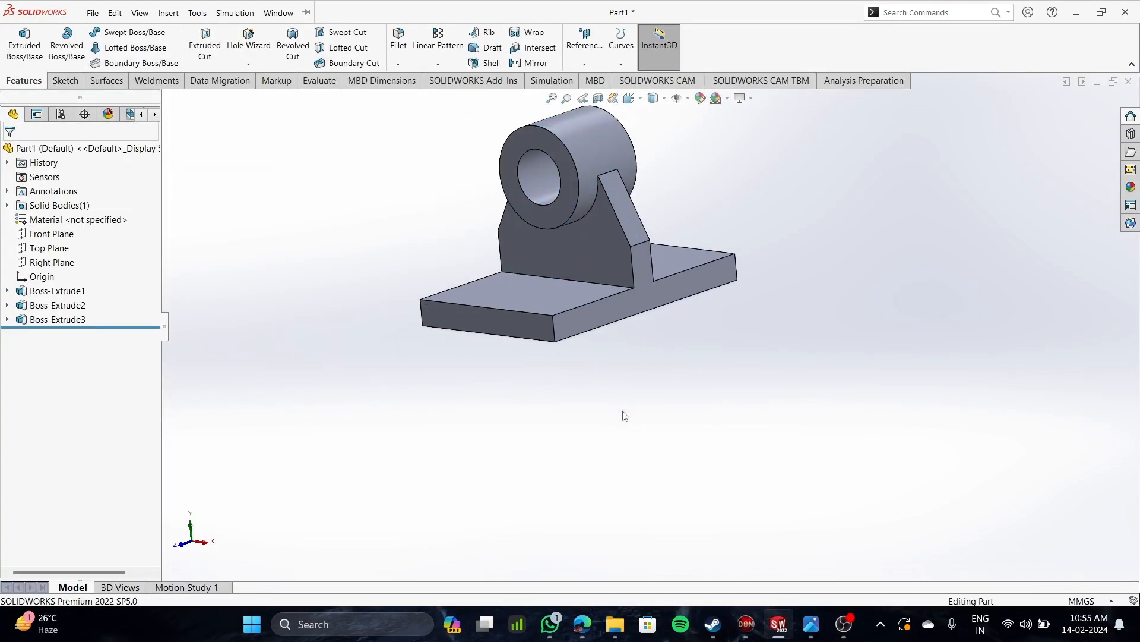
pyautogui.scroll(4, 661, 281)
pyautogui.scroll(-2, 685, 279)
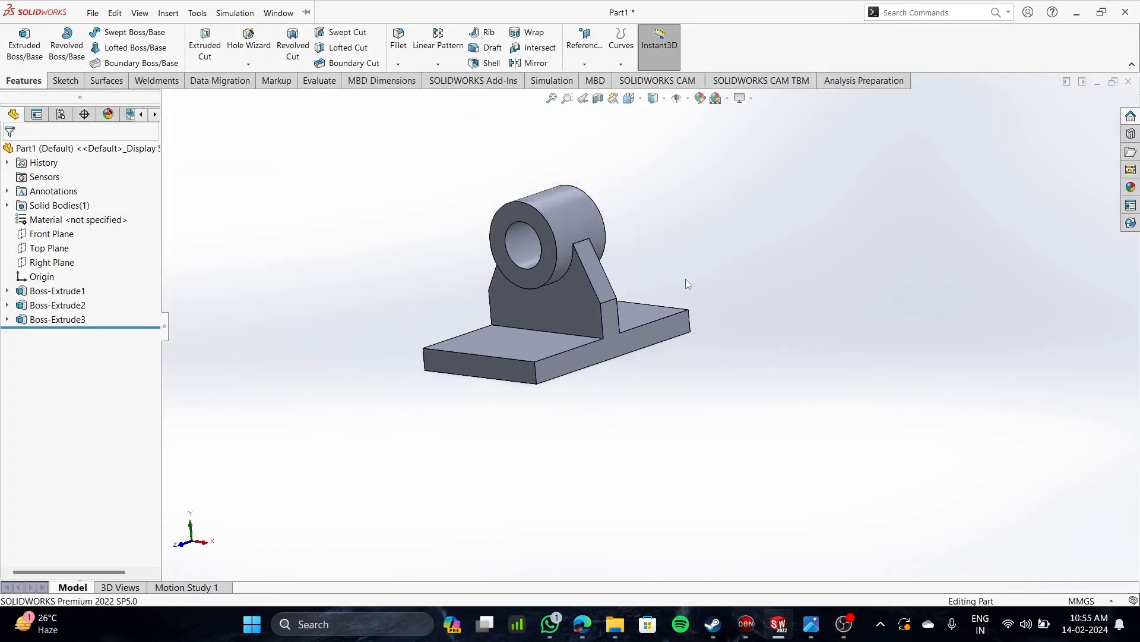
pyautogui.scroll(-2, 685, 279)
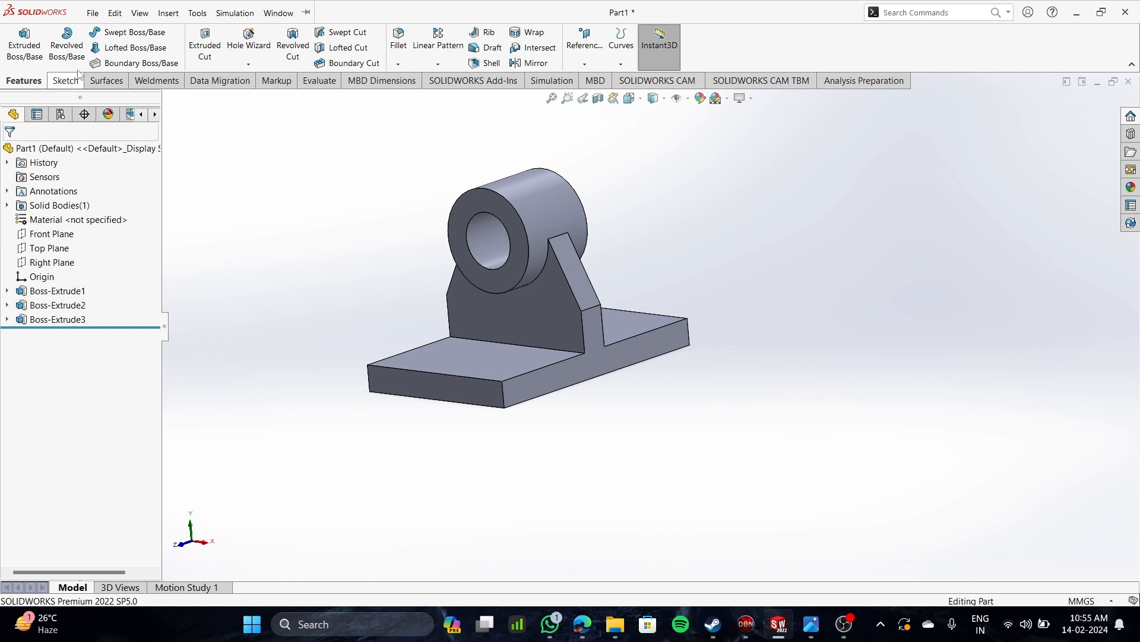
# Start a new reference plane with the Right Plane as its first reference
pyautogui.click(583, 67)
pyautogui.click(591, 79)
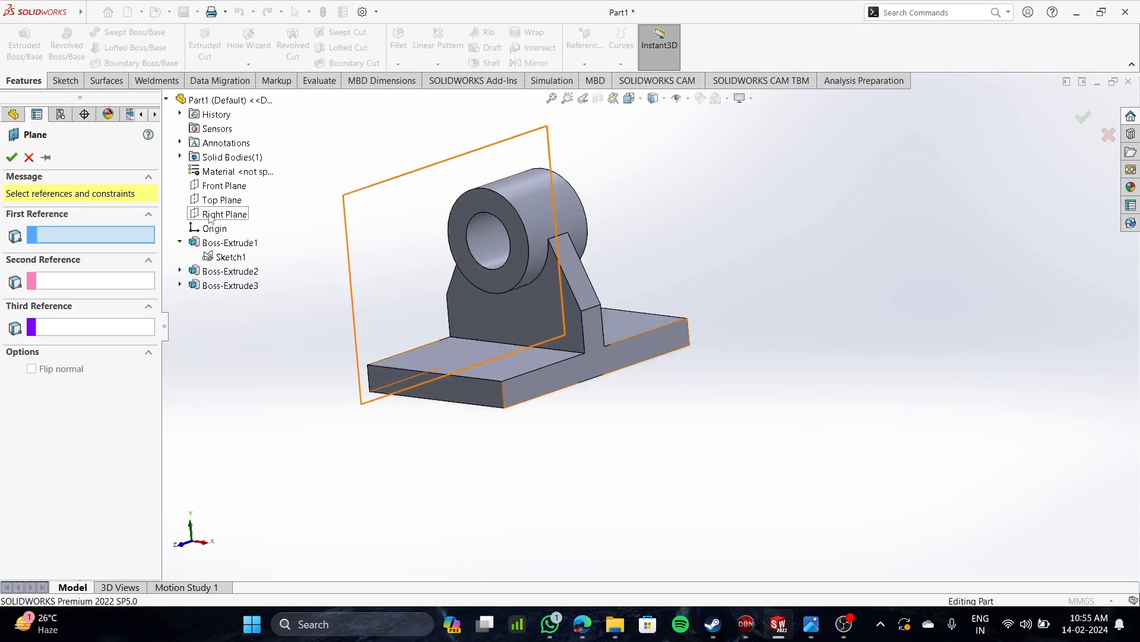
pyautogui.click(211, 215)
pyautogui.moveTo(319, 455); pyautogui.dragTo(362, 450, button='middle')
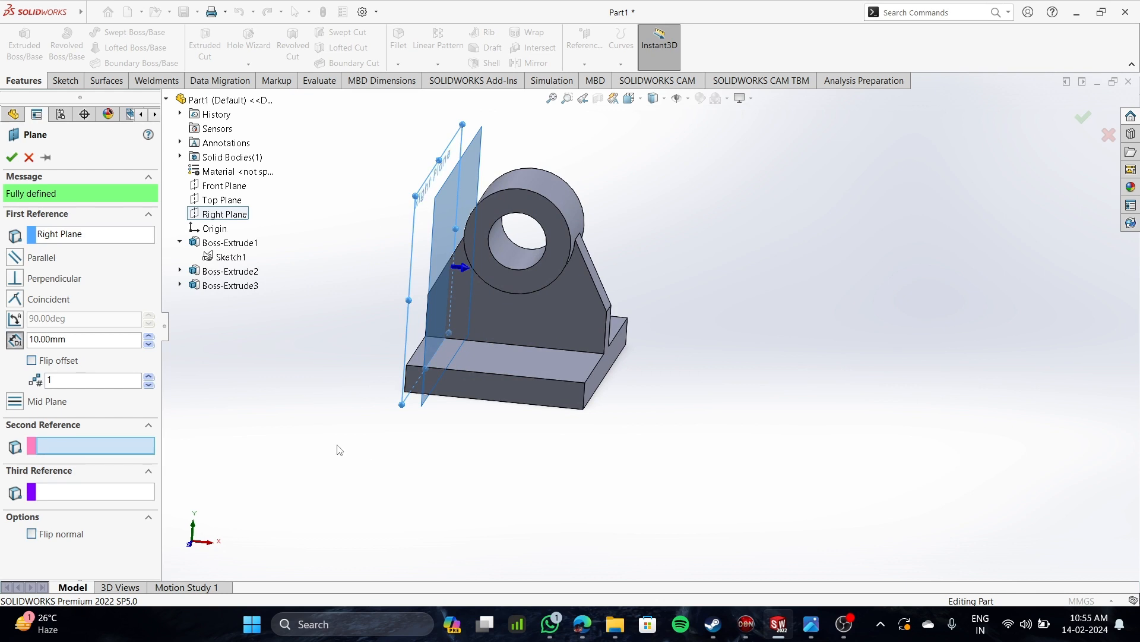
# Try an offset distance of 21/2 + 25 mm (35.5 mm) for the new plane
pyautogui.doubleClick(77, 340)
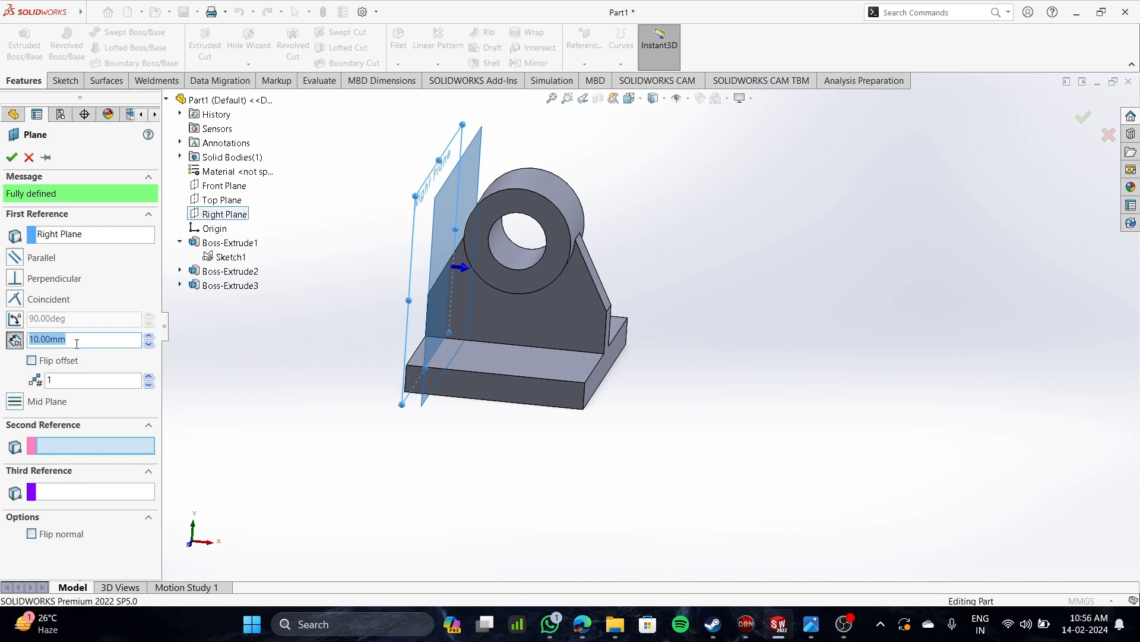
pyautogui.write('21/2')
pyautogui.press('Return')
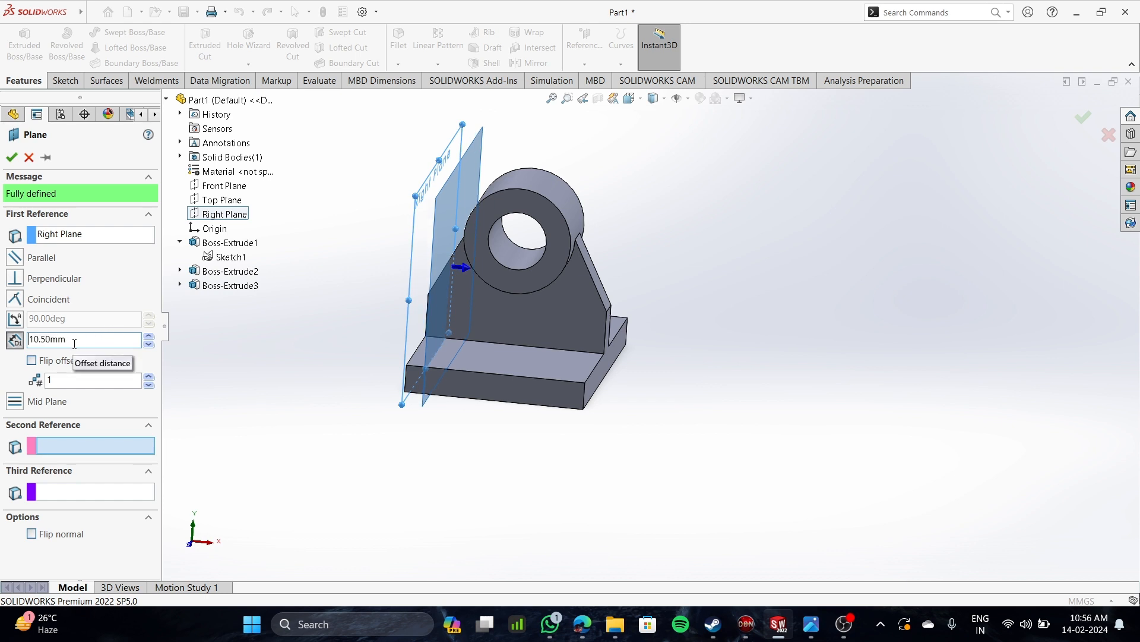
pyautogui.moveTo(73, 345); pyautogui.dragTo(51, 339)
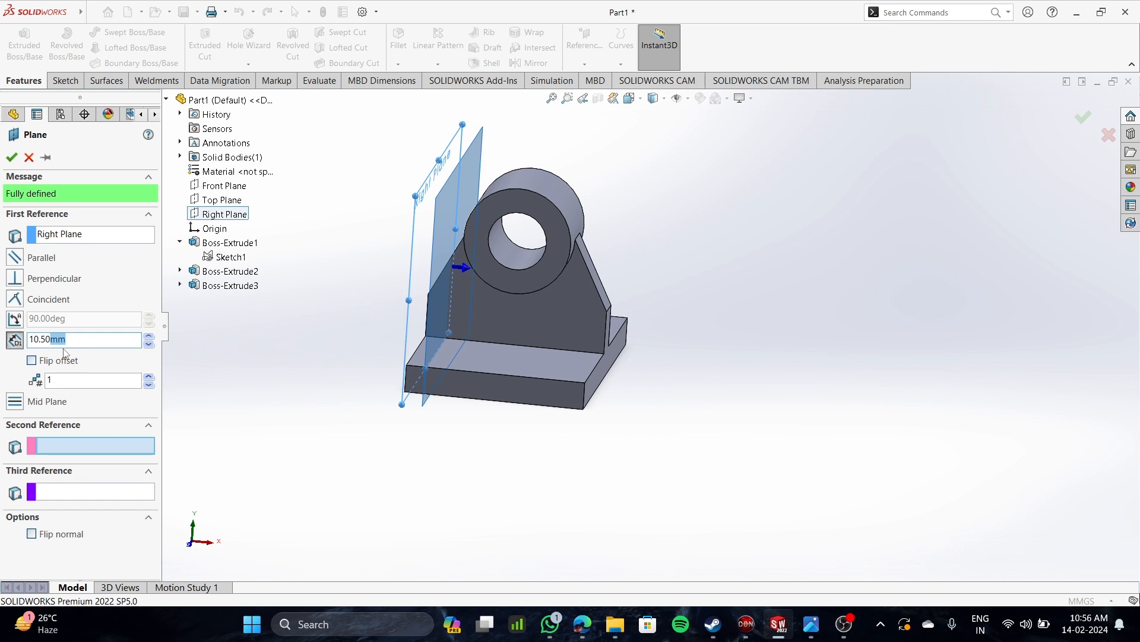
pyautogui.press('BackSpace')
pyautogui.write('+25')
pyautogui.press('Return')
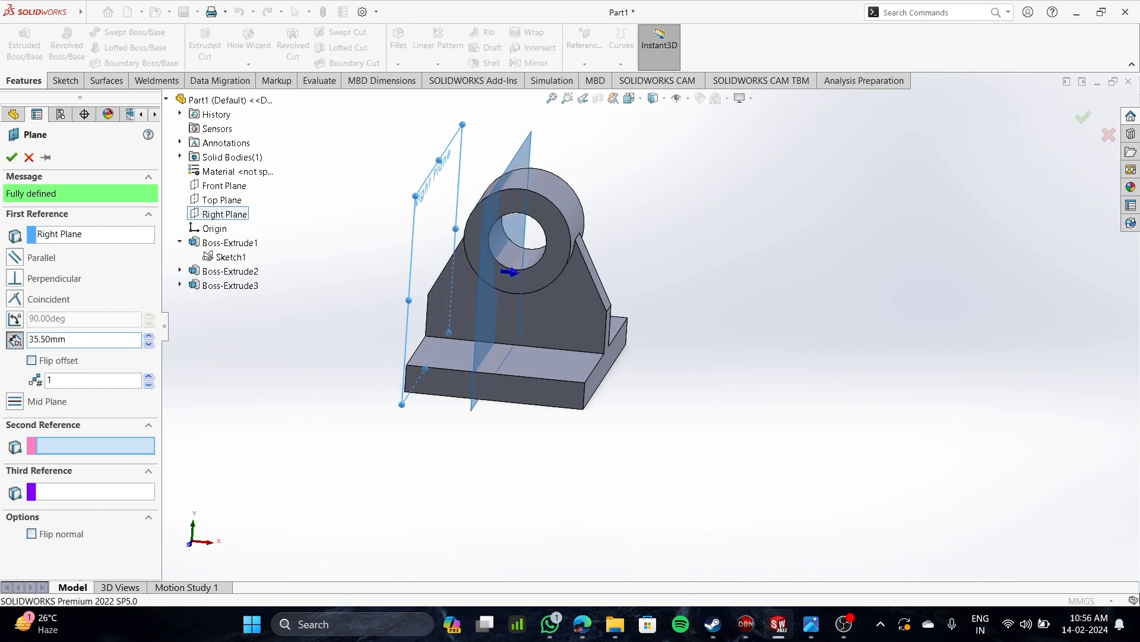
pyautogui.moveTo(478, 529); pyautogui.dragTo(488, 486, button='middle')
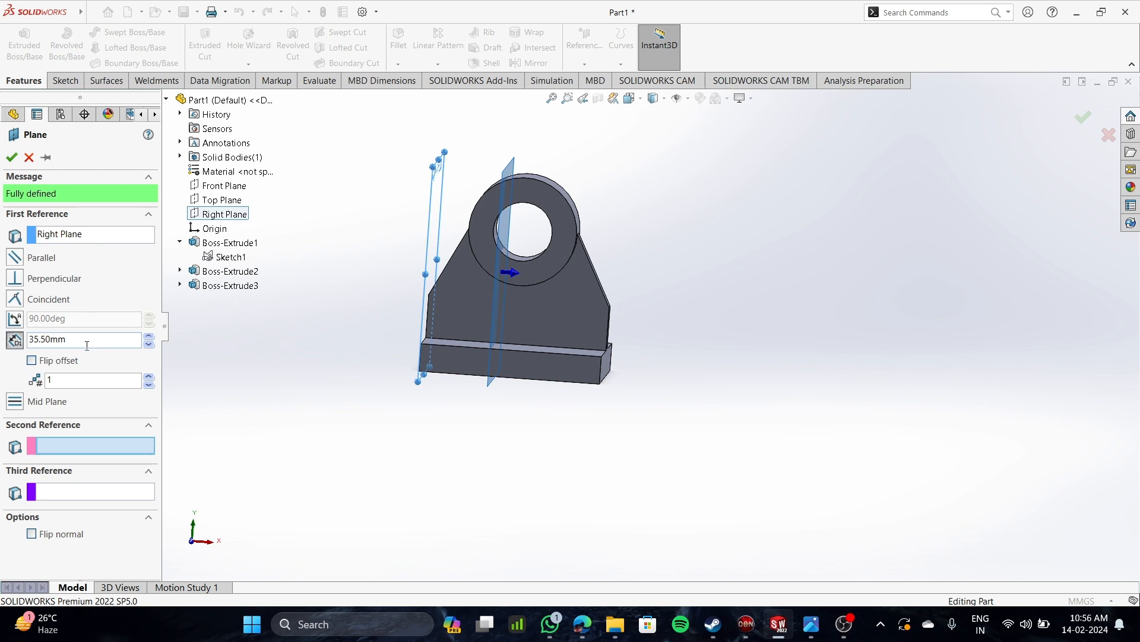
# Set the plane's offset from the Right Plane to 21+25 mm (46 mm) and finish the plane
pyautogui.moveTo(82, 340); pyautogui.dragTo(39, 339)
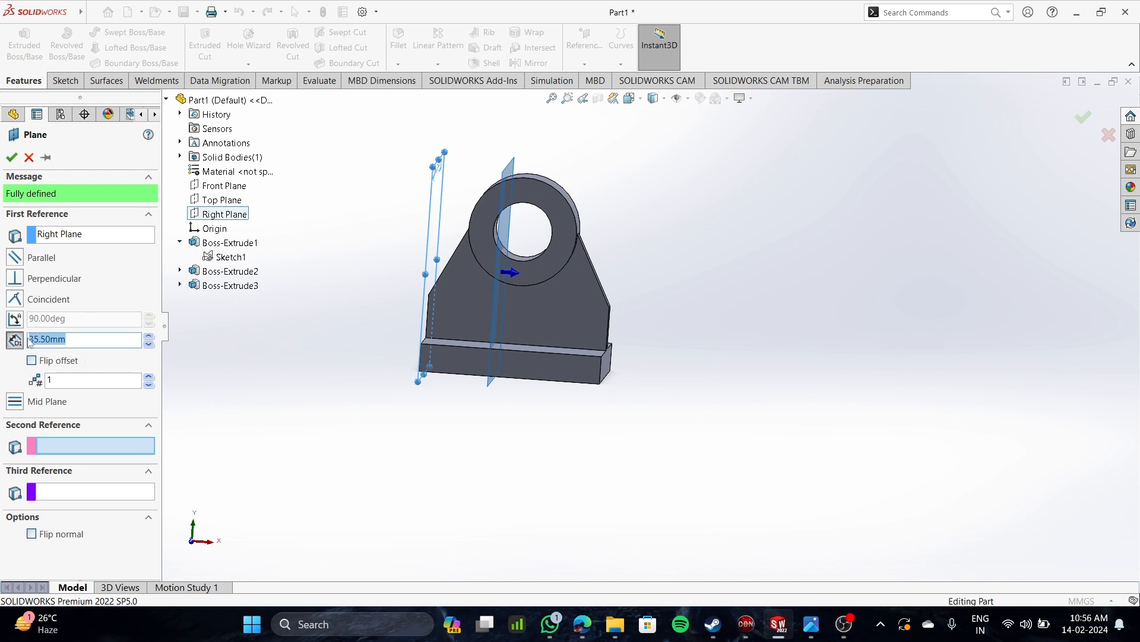
pyautogui.write('21+25')
pyautogui.press('Return')
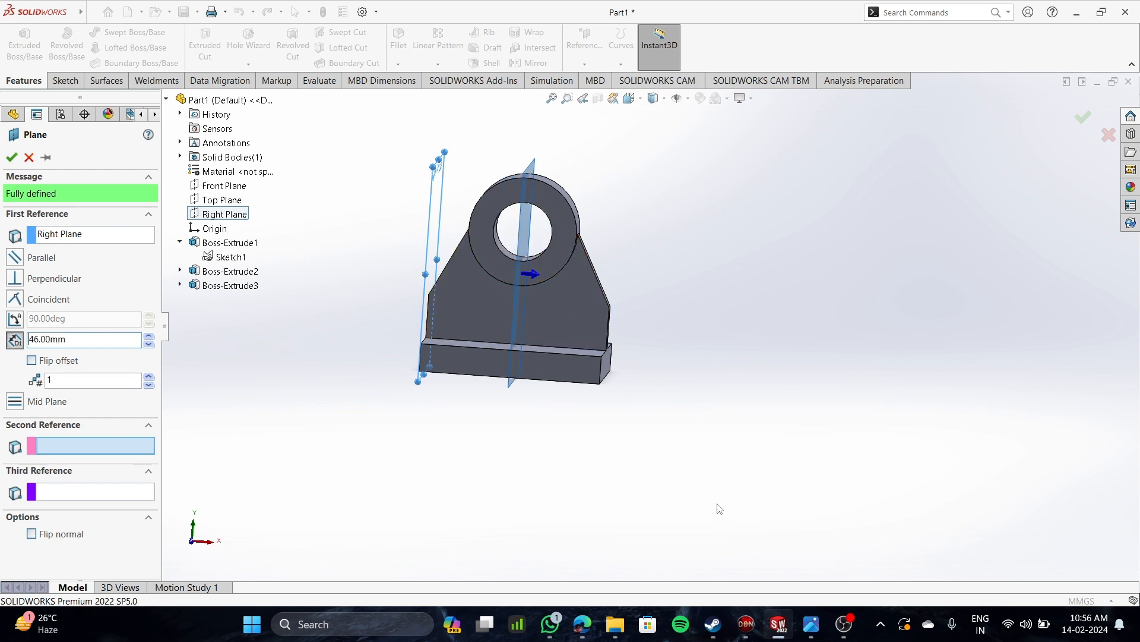
pyautogui.moveTo(720, 502); pyautogui.dragTo(720, 502, button='middle')
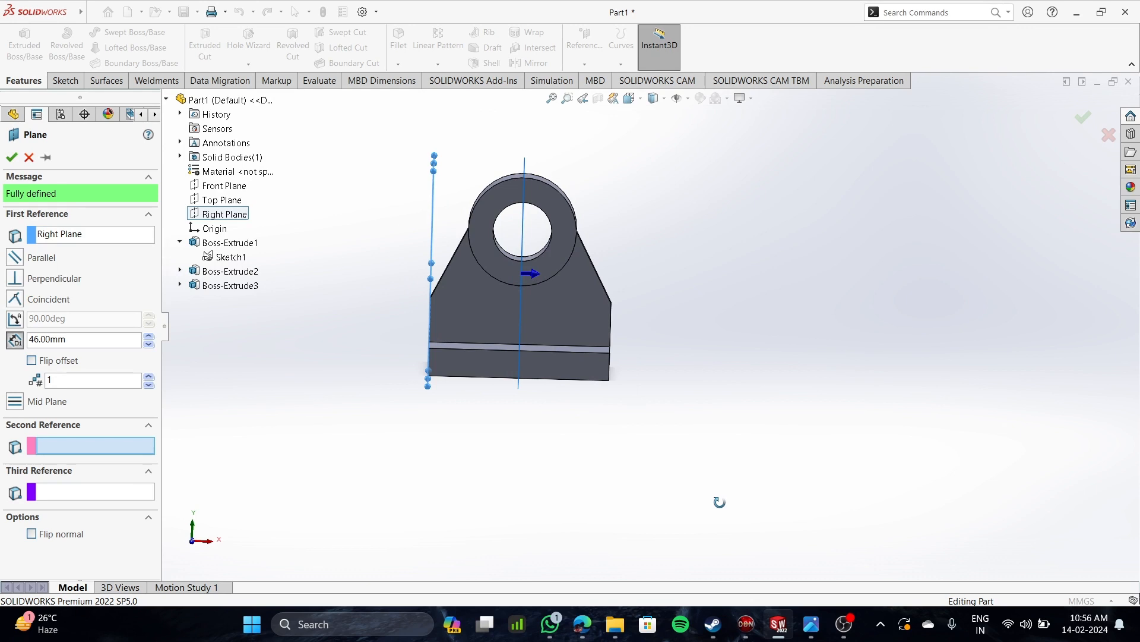
pyautogui.click(12, 157)
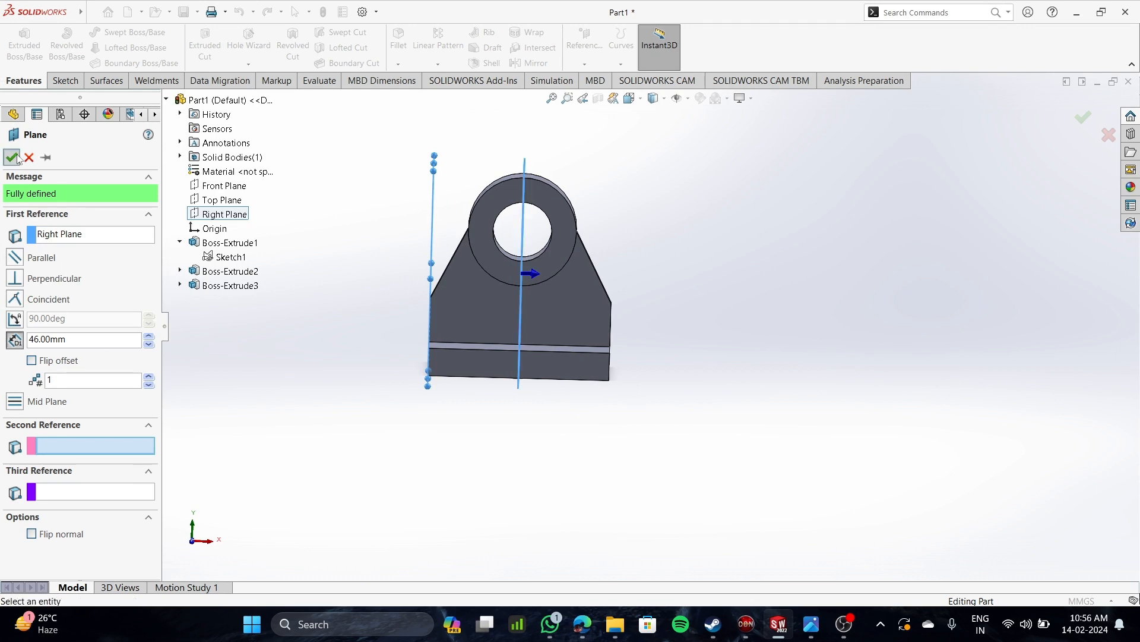
pyautogui.click(592, 480)
pyautogui.moveTo(591, 479); pyautogui.dragTo(535, 482, button='middle')
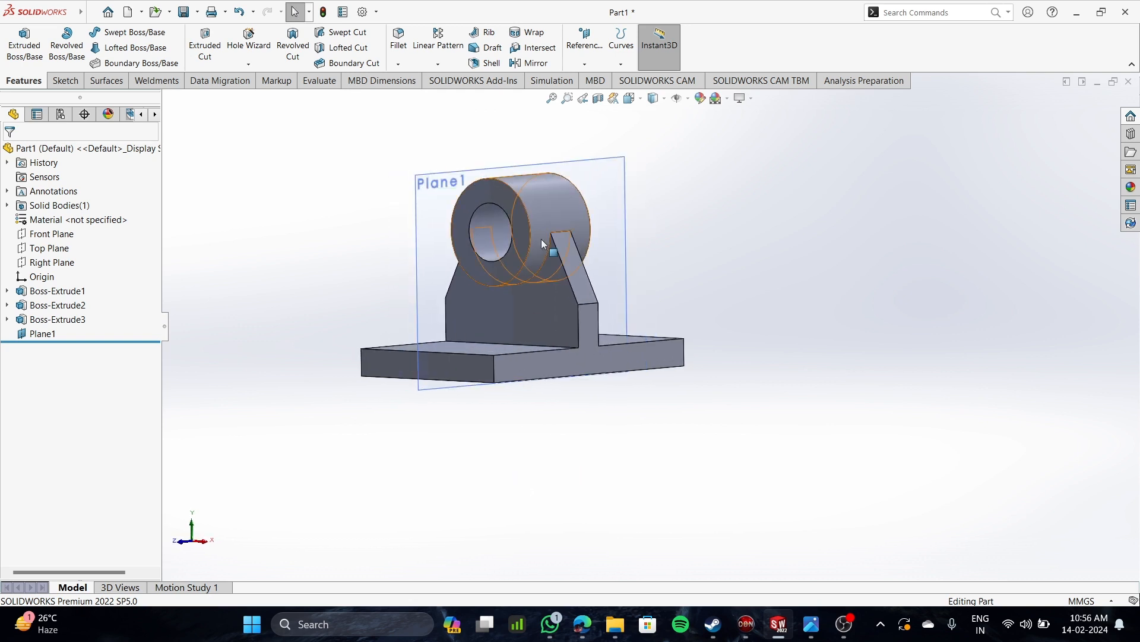
# Start a Rib sketch on the web's front face and draw a vertical centre line from the ring's lowest point to the base's upper edge
pyautogui.scroll(-3, 541, 239)
pyautogui.click(482, 32)
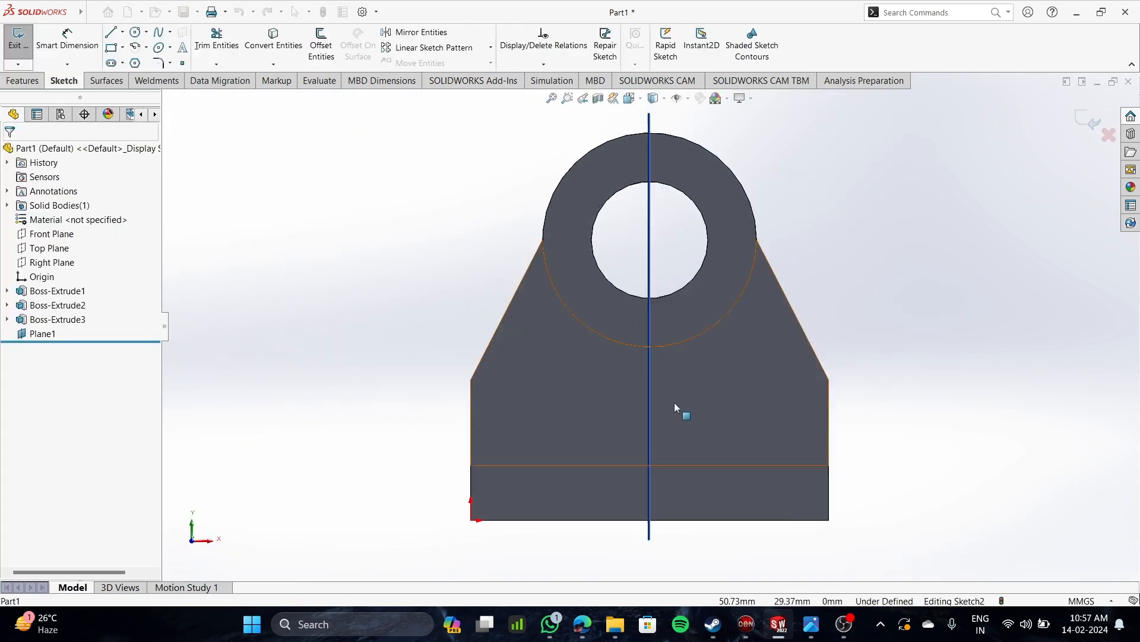
pyautogui.scroll(-3, 733, 376)
pyautogui.press('l')
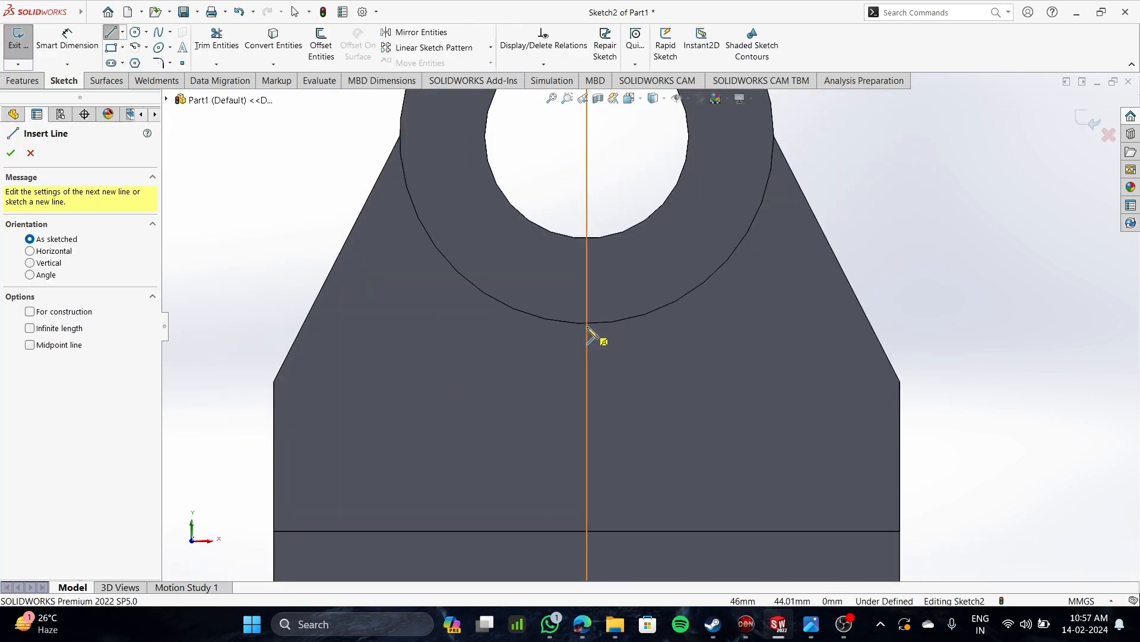
pyautogui.click(587, 323)
pyautogui.click(586, 530)
pyautogui.moveTo(211, 341)
pyautogui.mouseDown(button='middle')
pyautogui.moveTo(176, 341)
pyautogui.moveTo(137, 389)
pyautogui.mouseUp(button='middle')
pyautogui.scroll(2, 606, 440)
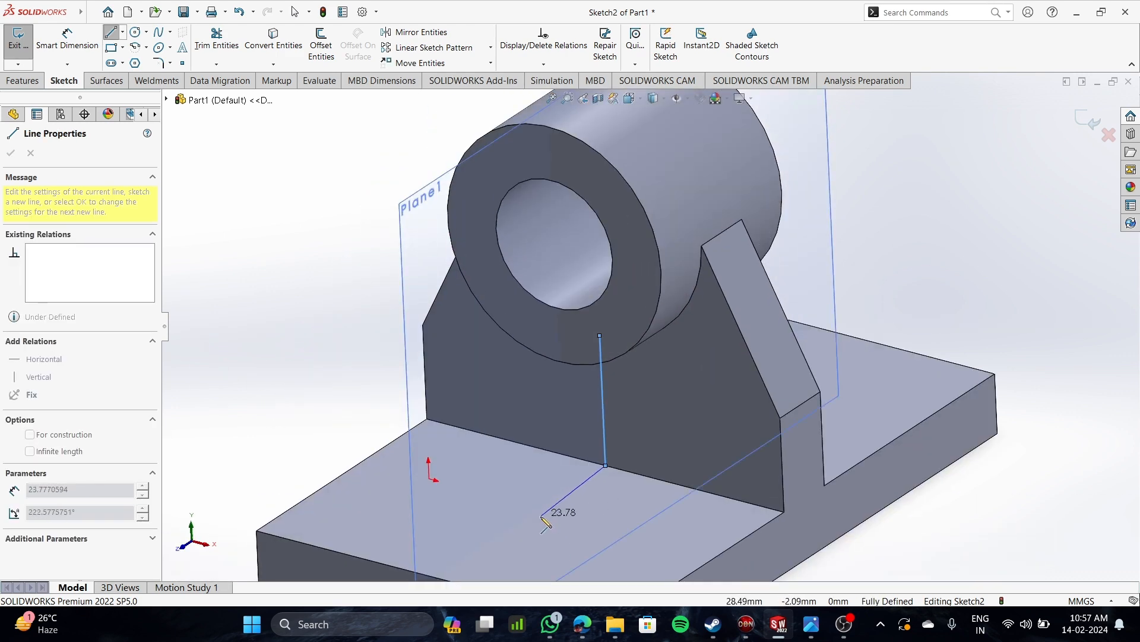
pyautogui.moveTo(541, 517); pyautogui.dragTo(558, 532, button='middle')
pyautogui.press('Escape')
# Remove the vertical centre line from the rib sketch
pyautogui.scroll(-3, 594, 428)
pyautogui.scroll(2, 632, 383)
pyautogui.hotkey('ctrl', '1')
pyautogui.scroll(-3, 695, 386)
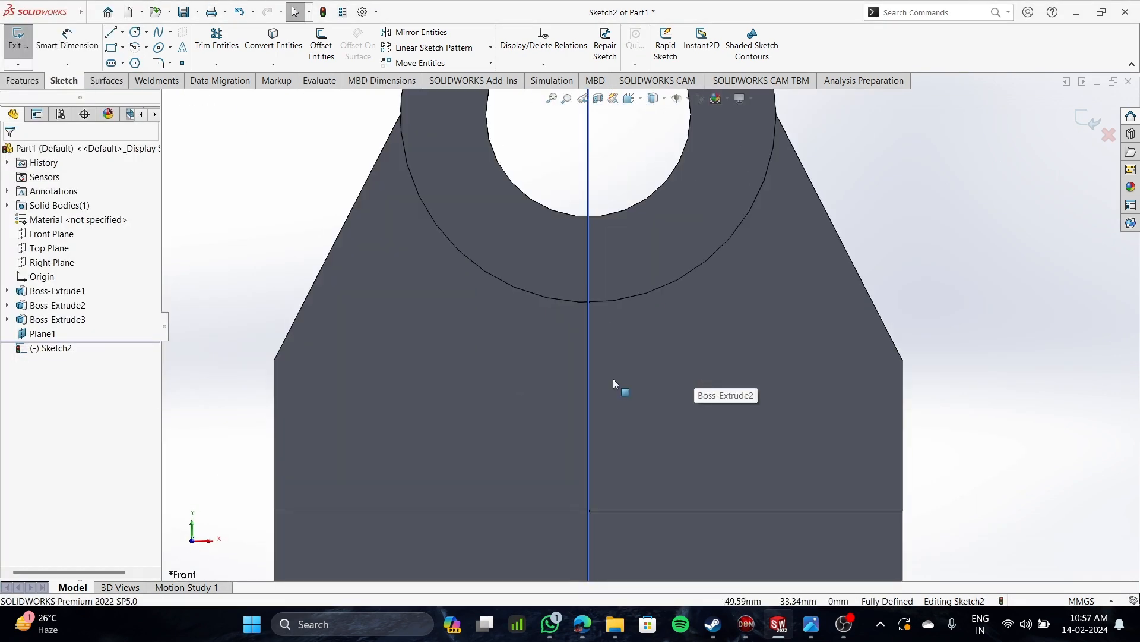
pyautogui.click(588, 378)
pyautogui.press('space')
pyautogui.scroll(-1, 386, 137)
pyautogui.scroll(1, 554, 280)
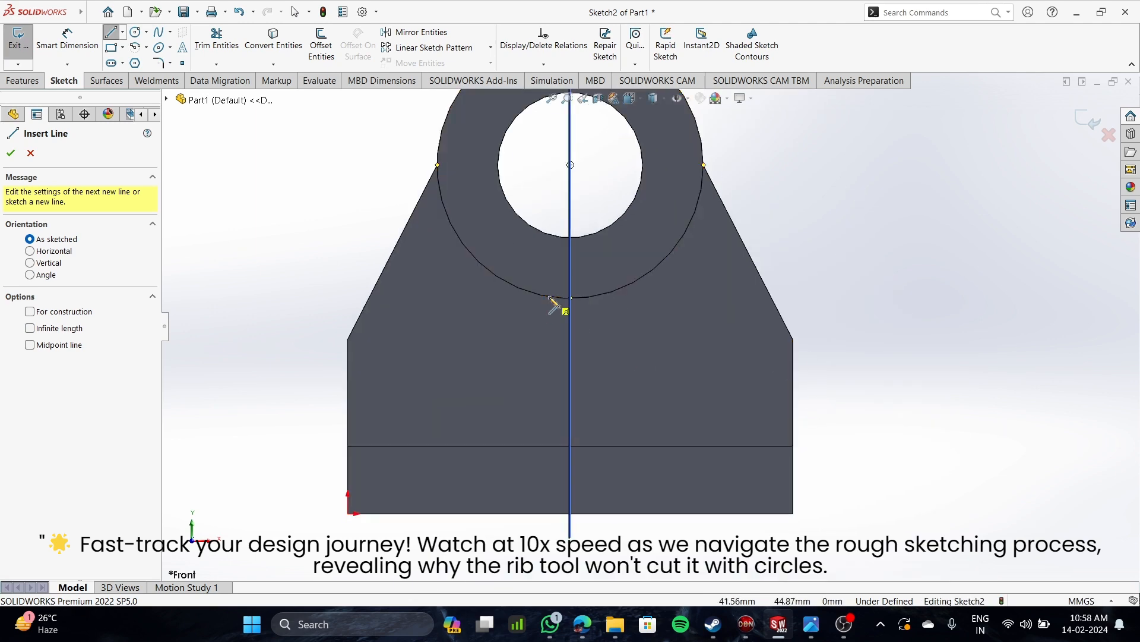
# Sketch two vertical lines between the base's upper edge and the ring, one on each side of Plane1
pyautogui.click(550, 297)
pyautogui.click(545, 446)
pyautogui.hotkey('ctrl', 'z')
pyautogui.click(541, 446)
pyautogui.click(542, 295)
pyautogui.press('Escape')
pyautogui.press('l')
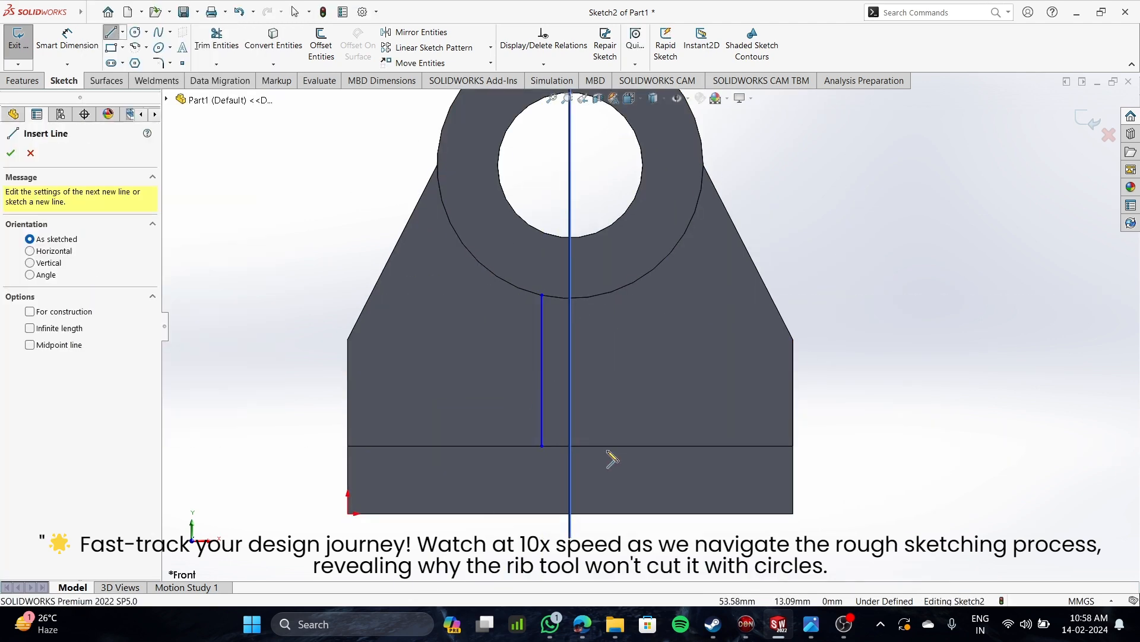
pyautogui.click(599, 445)
pyautogui.click(599, 294)
# Dimension each of the two vertical lines 7.5 mm from the centre plane
pyautogui.moveTo(628, 451); pyautogui.dragTo(628, 415, button='right')
pyautogui.scroll(-2, 691, 478)
pyautogui.click(474, 357)
pyautogui.click(516, 357)
pyautogui.click(491, 553)
pyautogui.write('7.5')
pyautogui.press('Return')
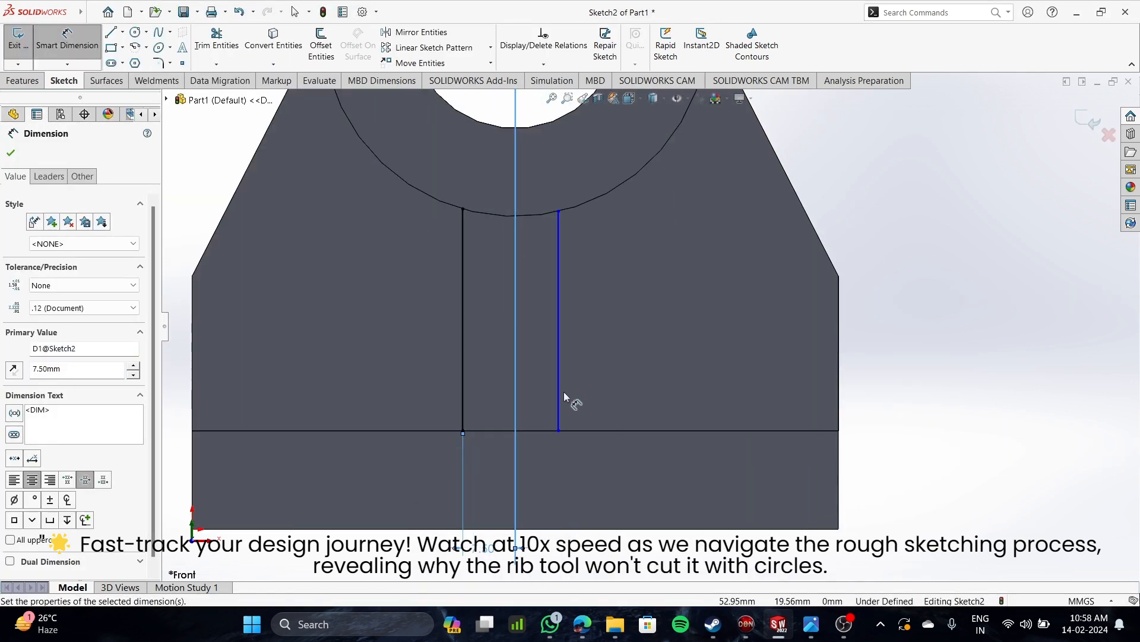
pyautogui.click(559, 393)
pyautogui.click(538, 550)
pyautogui.write('7.5')
# Try to create a Rib from the sketch with the two vertical lines
pyautogui.click(22, 81)
pyautogui.click(489, 32)
pyautogui.moveTo(555, 307)
pyautogui.mouseDown(button='middle')
pyautogui.moveTo(560, 357)
pyautogui.moveTo(629, 295)
pyautogui.mouseUp(button='middle')
pyautogui.scroll(3, 630, 295)
pyautogui.press('Escape')
# Delete both vertical lines and exit the sketch
pyautogui.click(639, 351)
pyautogui.press('Delete')
pyautogui.click(588, 324)
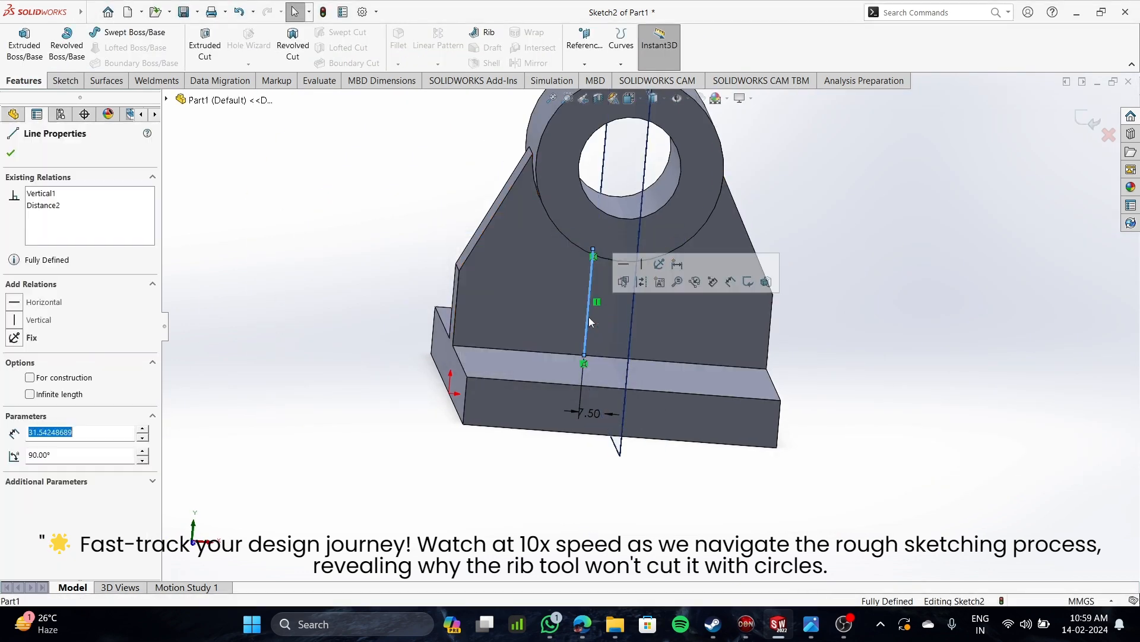
pyautogui.press('Delete')
pyautogui.moveTo(728, 461); pyautogui.dragTo(594, 451, button='middle')
pyautogui.click(65, 81)
pyautogui.click(1088, 119)
# In a new sketch on Plane1, draw a sloping line from the ring's underside at the web face to the base's upper edge
pyautogui.press('l')
pyautogui.scroll(-5, 606, 377)
pyautogui.click(647, 287)
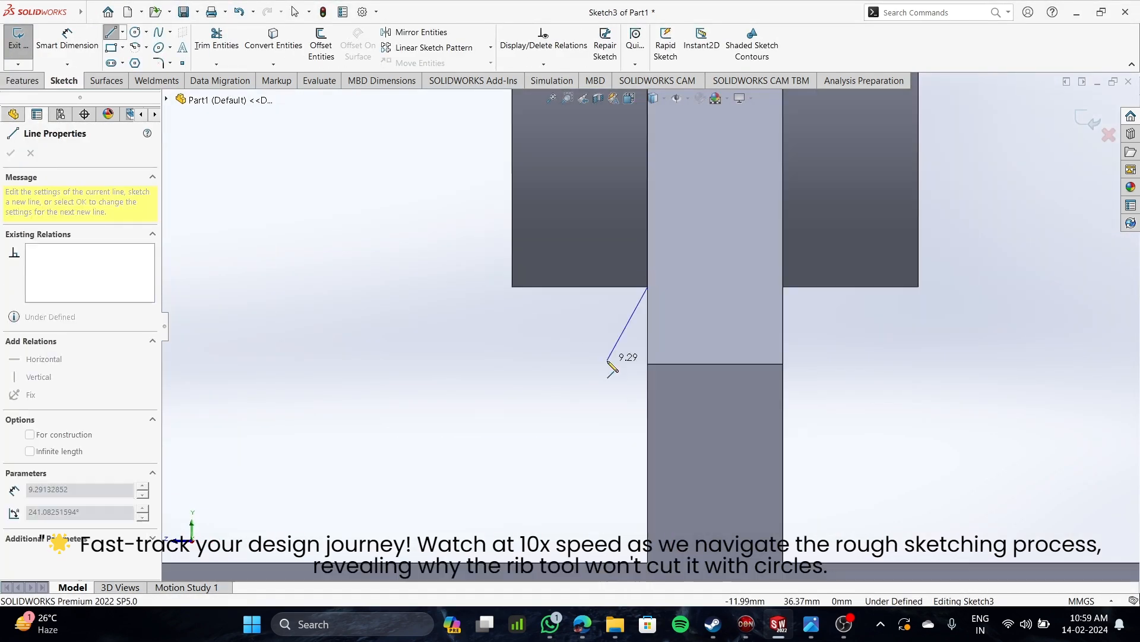
pyautogui.scroll(2, 611, 362)
pyautogui.click(545, 435)
pyautogui.press('Escape')
# Dimension the horizontal distance between the sloping line's lower endpoint and the foot of the web as 41 mm
pyautogui.scroll(-1, 718, 265)
pyautogui.click(59, 38)
pyautogui.click(509, 474)
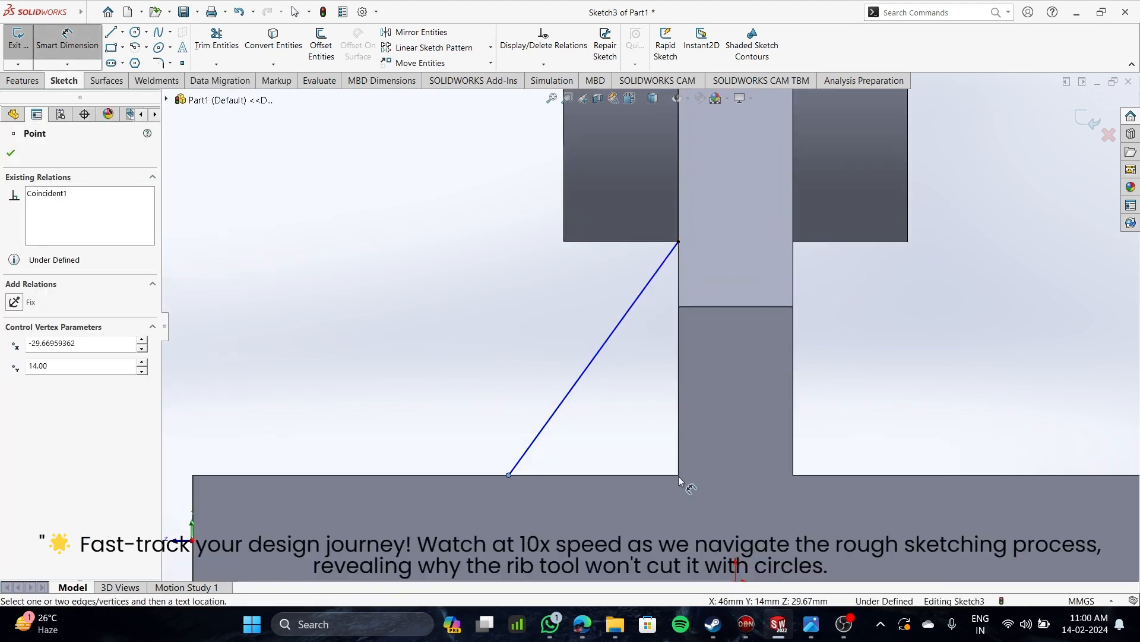
pyautogui.click(678, 474)
pyautogui.scroll(2, 654, 505)
pyautogui.click(626, 493)
pyautogui.write('41')
pyautogui.press('Return')
pyautogui.scroll(3, 643, 365)
# Start a Rib from the sloping line and set its thickness to 15 mm
pyautogui.click(22, 81)
pyautogui.click(489, 32)
pyautogui.moveTo(416, 297); pyautogui.dragTo(552, 341, button='middle')
pyautogui.moveTo(63, 231); pyautogui.dragTo(37, 232)
pyautogui.write('15')
pyautogui.press('Return')
# Try the alternative extrusion direction and material side for the rib, and cancel the command to return to the sketch
pyautogui.moveTo(373, 440); pyautogui.dragTo(316, 466, button='middle')
pyautogui.click(54, 267)
pyautogui.click(35, 268)
pyautogui.click(30, 287)
pyautogui.press('space')
pyautogui.click(509, 382)
pyautogui.click(30, 153)
pyautogui.click(65, 81)
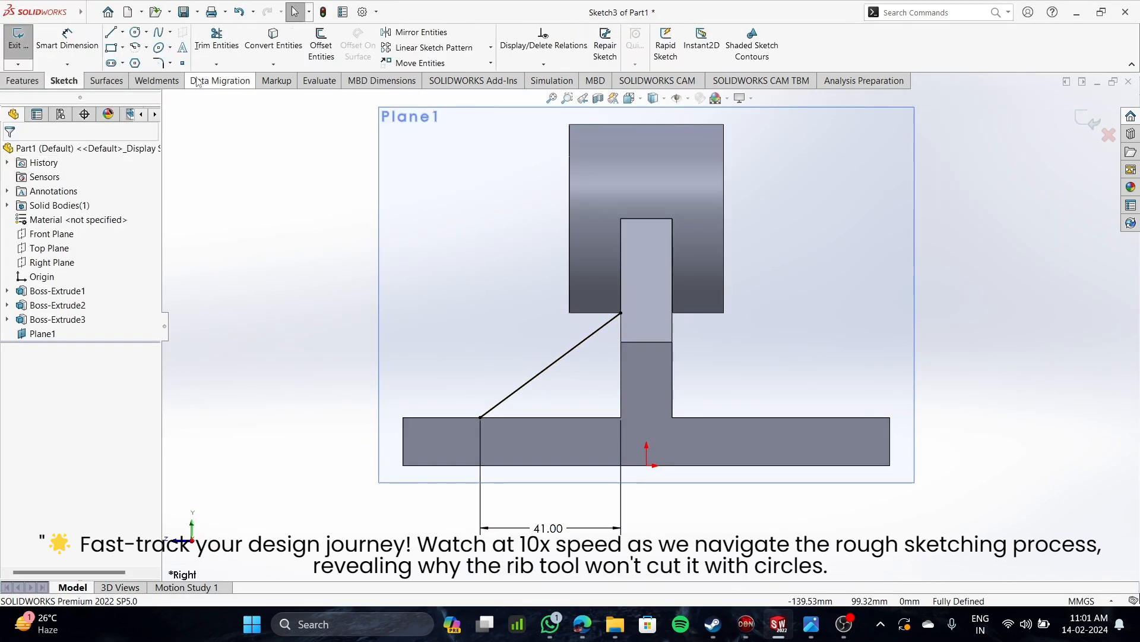
# Close the rib profile into a triangle with a vertical line down the web face and a horizontal line along the base's upper edge
pyautogui.click(95, 32)
pyautogui.scroll(-4, 639, 317)
pyautogui.click(599, 309)
pyautogui.click(598, 529)
pyautogui.click(301, 530)
pyautogui.click(24, 81)
pyautogui.click(485, 33)
pyautogui.moveTo(332, 457)
pyautogui.mouseDown(button='middle')
pyautogui.moveTo(382, 491)
pyautogui.moveTo(332, 487)
pyautogui.mouseUp(button='middle')
pyautogui.click(30, 152)
# Start a boss extrusion of the triangular rib profile, enable a second direction, and set the first direction's depth to 7.5 mm
pyautogui.scroll(-2, 609, 359)
pyautogui.scroll(4, 606, 362)
pyautogui.moveTo(606, 362); pyautogui.dragTo(772, 371, button='middle')
pyautogui.click(24, 45)
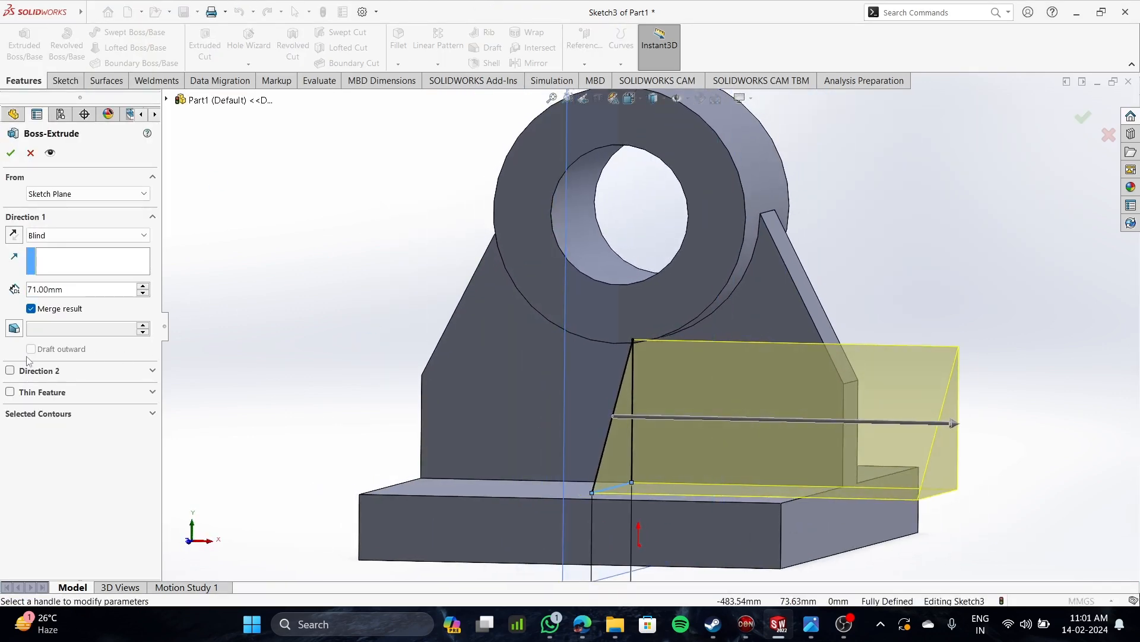
pyautogui.click(10, 371)
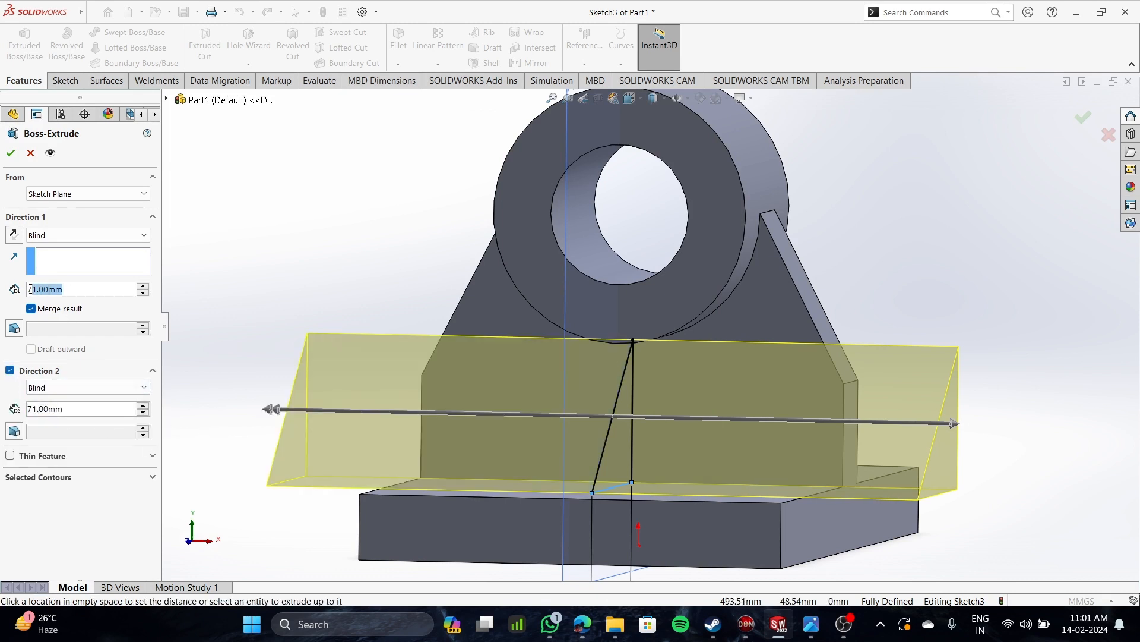
pyautogui.write('7.5')
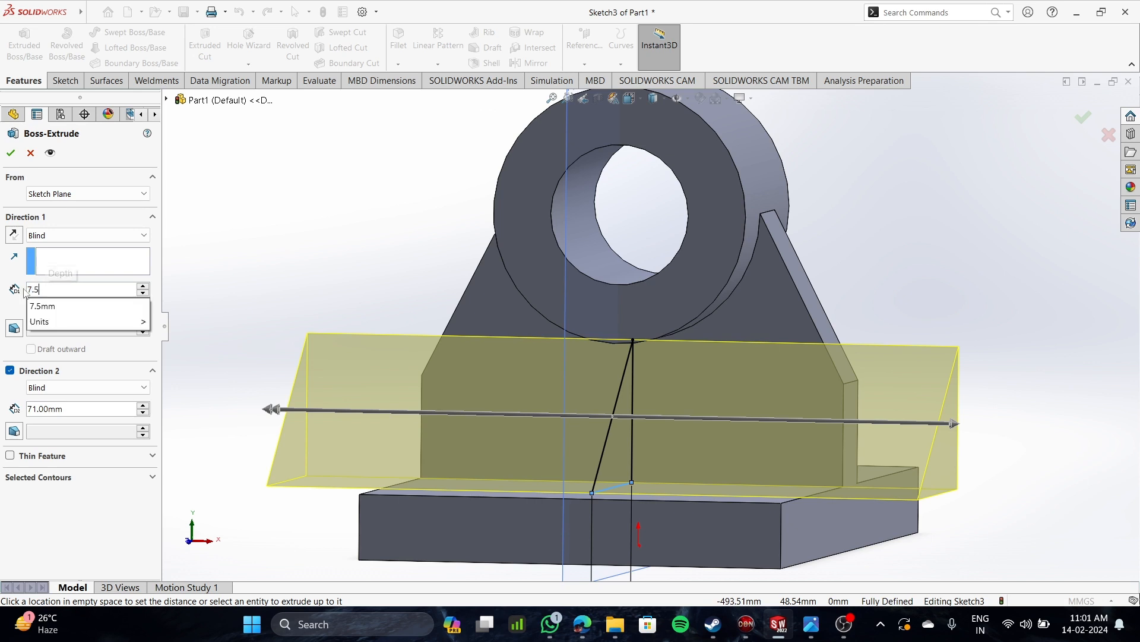
pyautogui.press('Return')
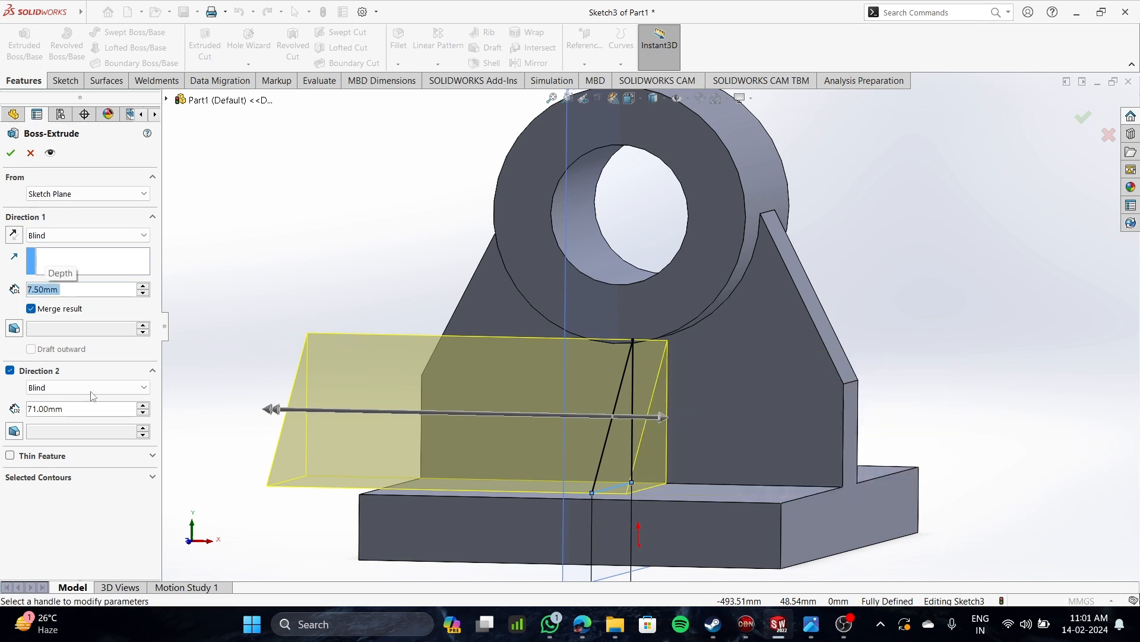
# Set the rib extrusion's second-direction depth to 7.5 mm and finish the feature
pyautogui.moveTo(63, 409); pyautogui.dragTo(24, 410)
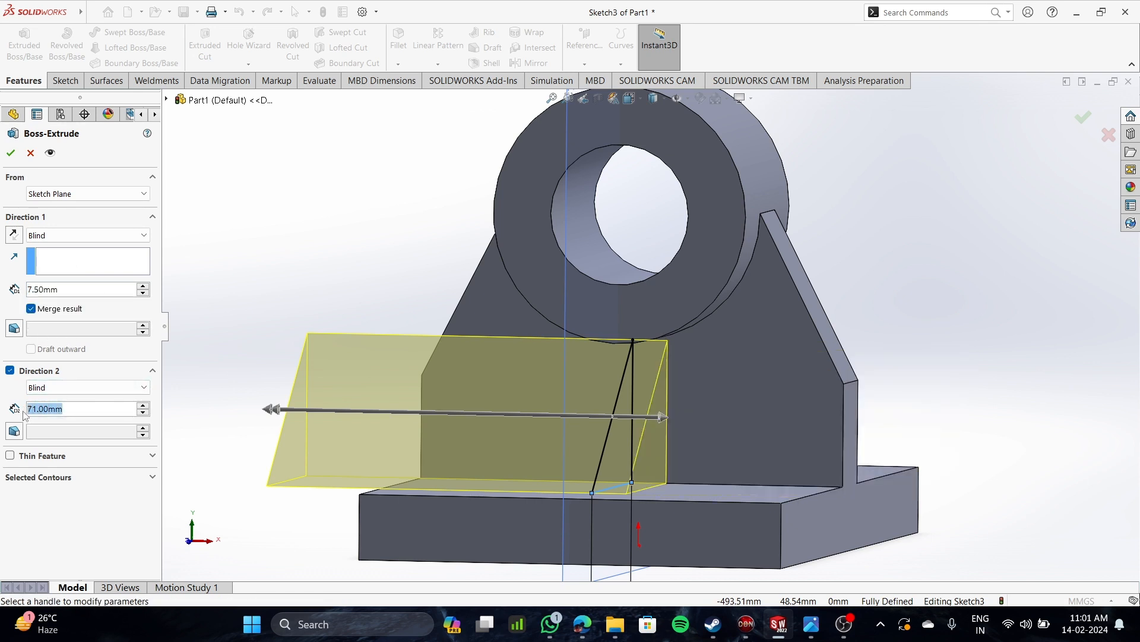
pyautogui.write('7.5')
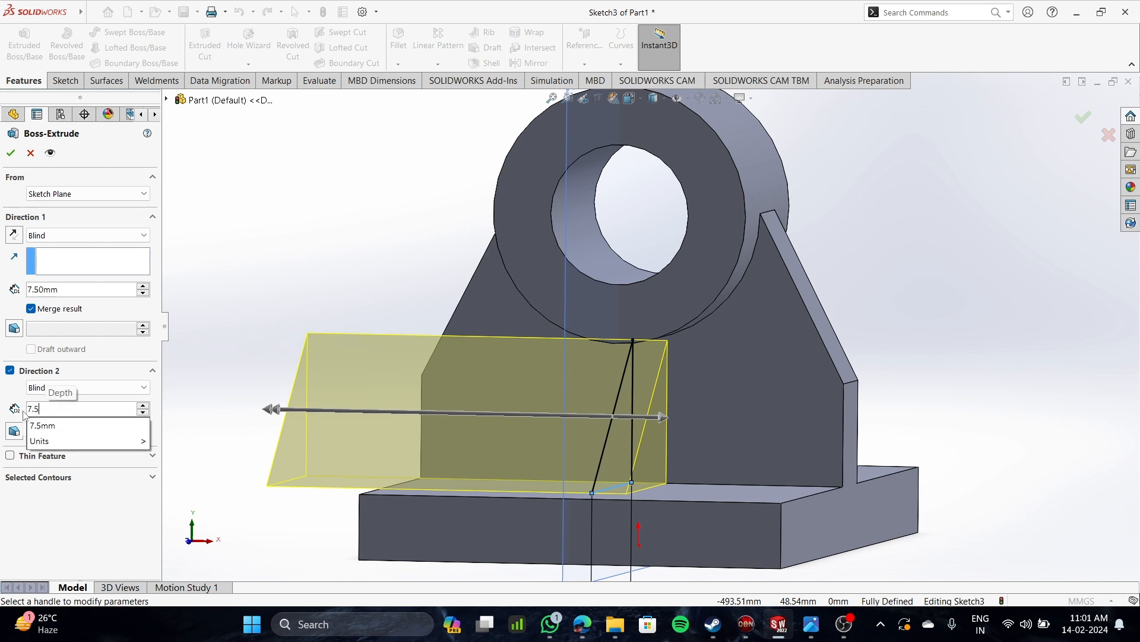
pyautogui.press('Return')
pyautogui.scroll(3, 558, 418)
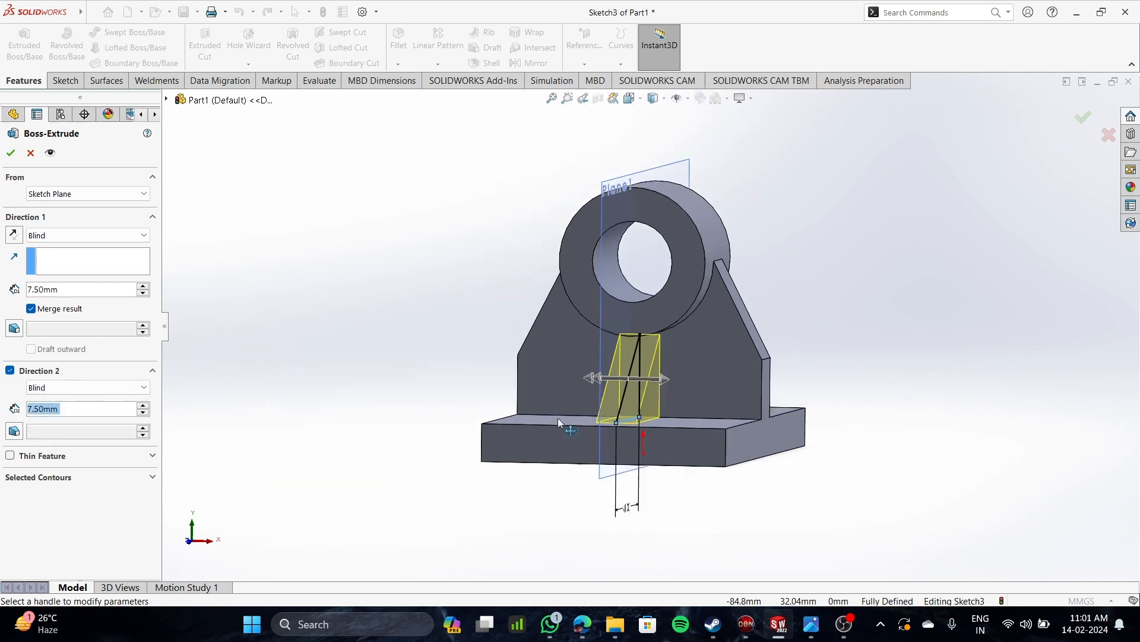
pyautogui.moveTo(796, 491); pyautogui.dragTo(820, 534, button='middle')
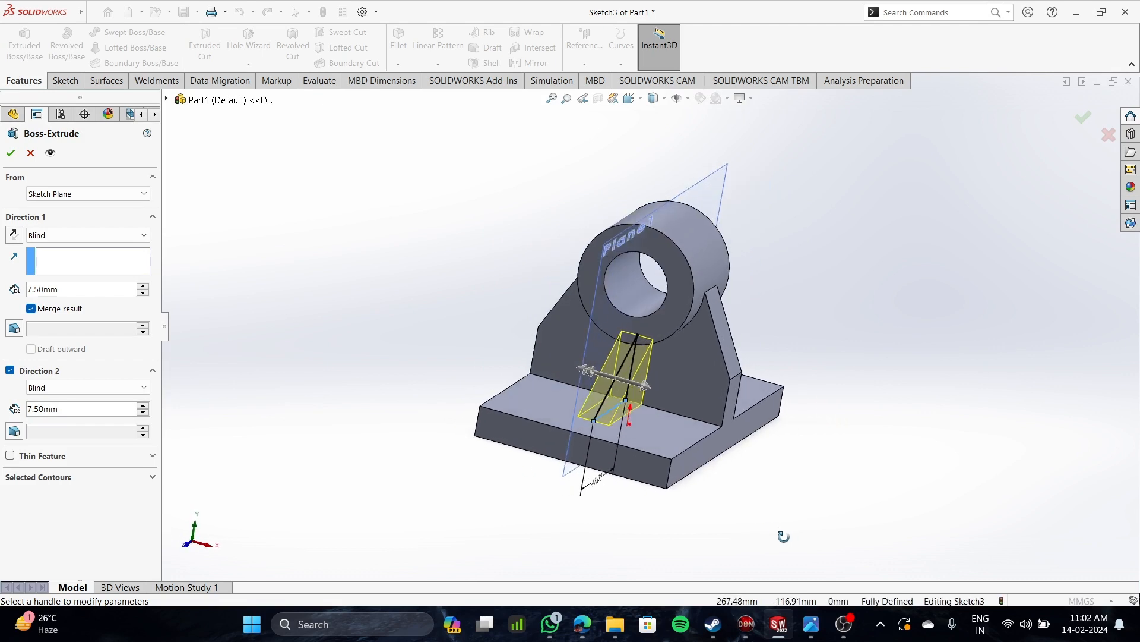
pyautogui.click(16, 154)
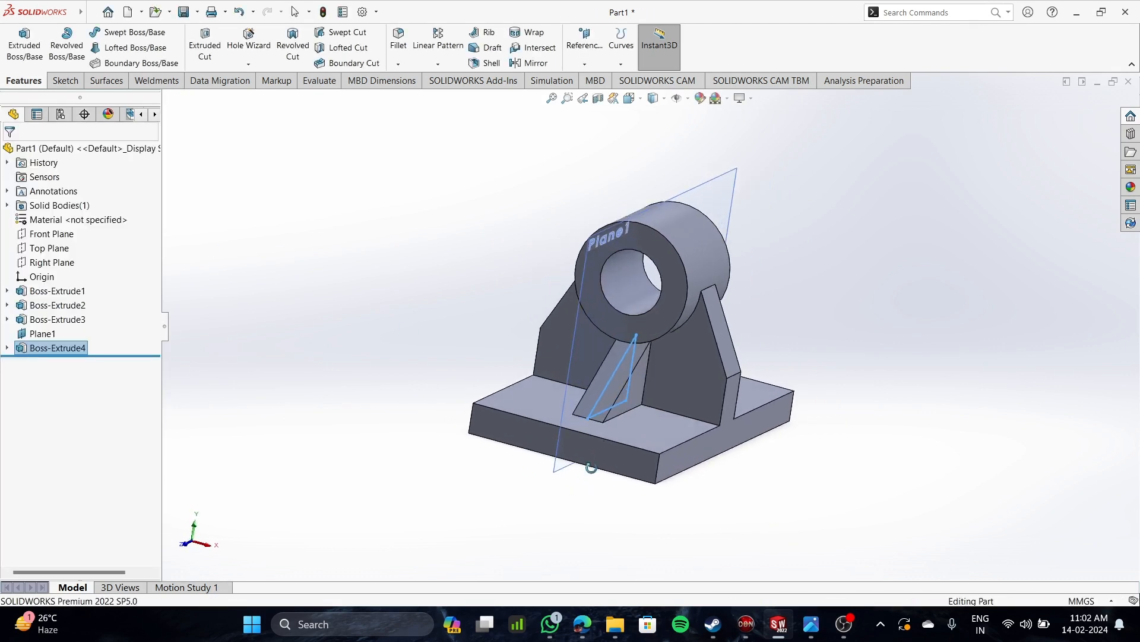
# Examine the extruded rib and the opposite side of the web from several viewing angles
pyautogui.moveTo(591, 467); pyautogui.dragTo(571, 419, button='middle')
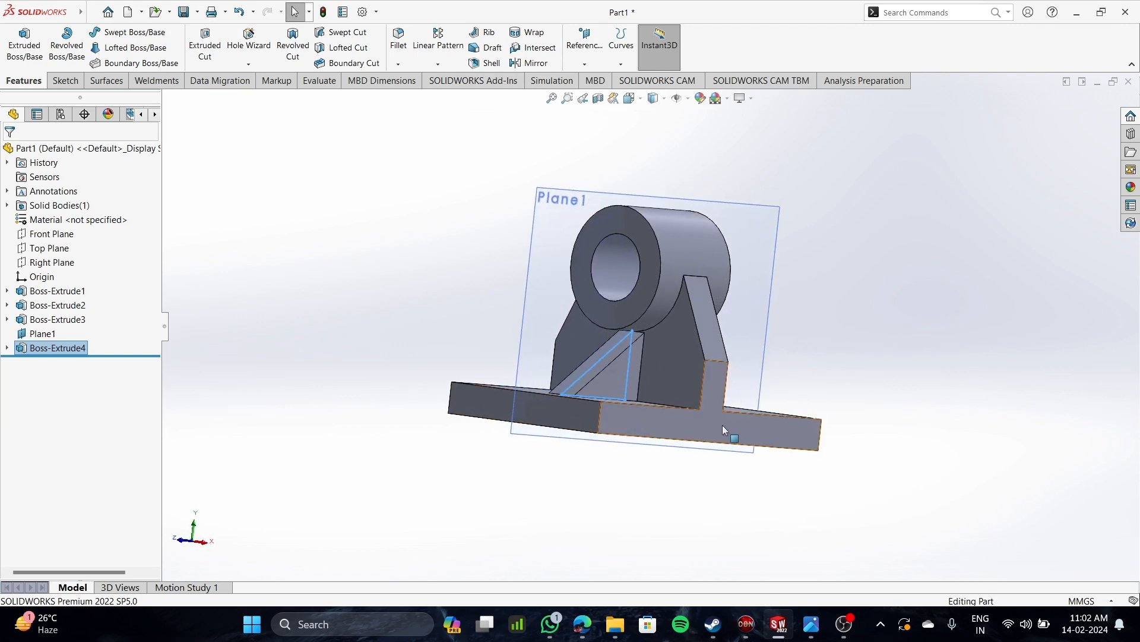
pyautogui.moveTo(723, 425); pyautogui.dragTo(641, 446, button='middle')
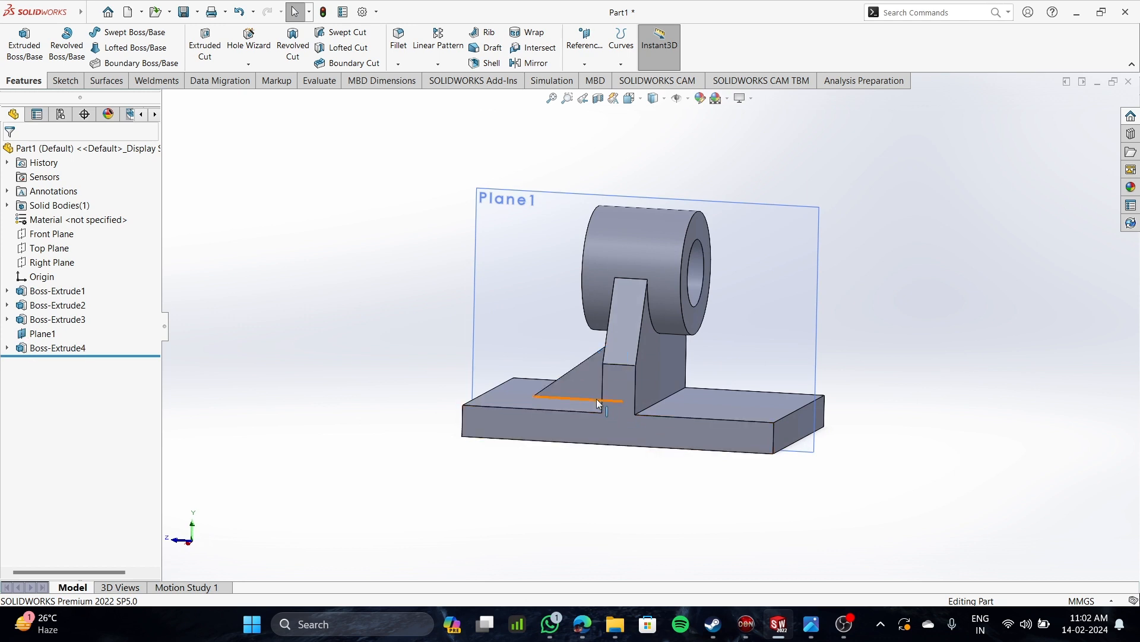
pyautogui.scroll(3, 597, 398)
pyautogui.moveTo(597, 401)
pyautogui.mouseDown(button='middle')
pyautogui.moveTo(606, 415)
pyautogui.moveTo(618, 415)
pyautogui.moveTo(602, 402)
pyautogui.moveTo(651, 403)
pyautogui.moveTo(576, 398)
pyautogui.mouseUp(button='middle')
pyautogui.moveTo(708, 437); pyautogui.dragTo(657, 437, button='middle')
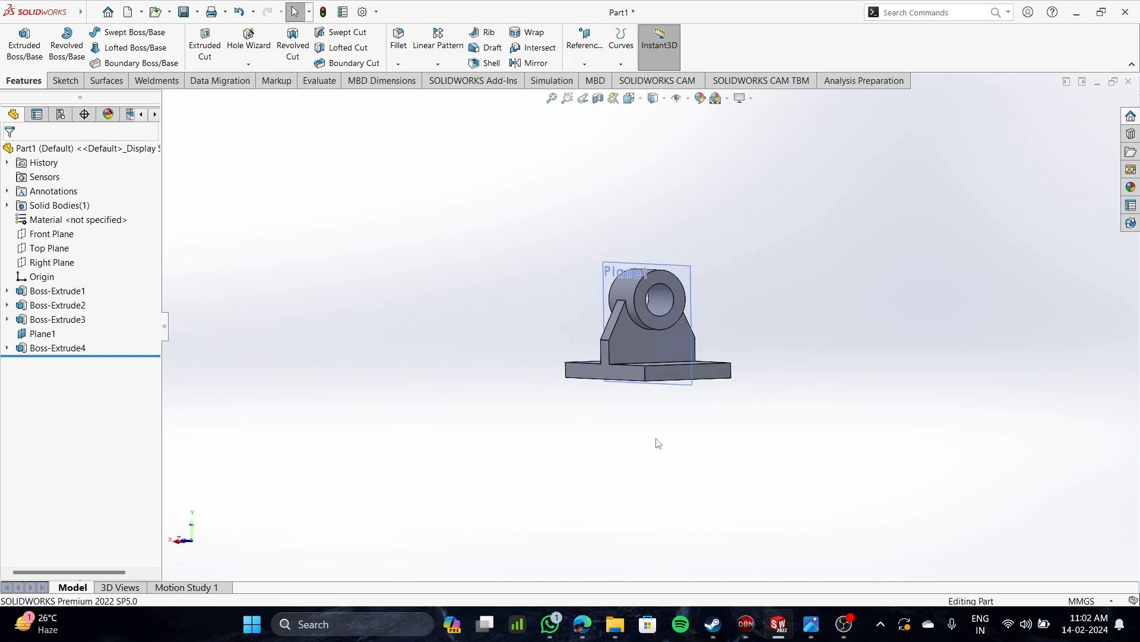
pyautogui.moveTo(704, 455); pyautogui.dragTo(740, 457, button='middle')
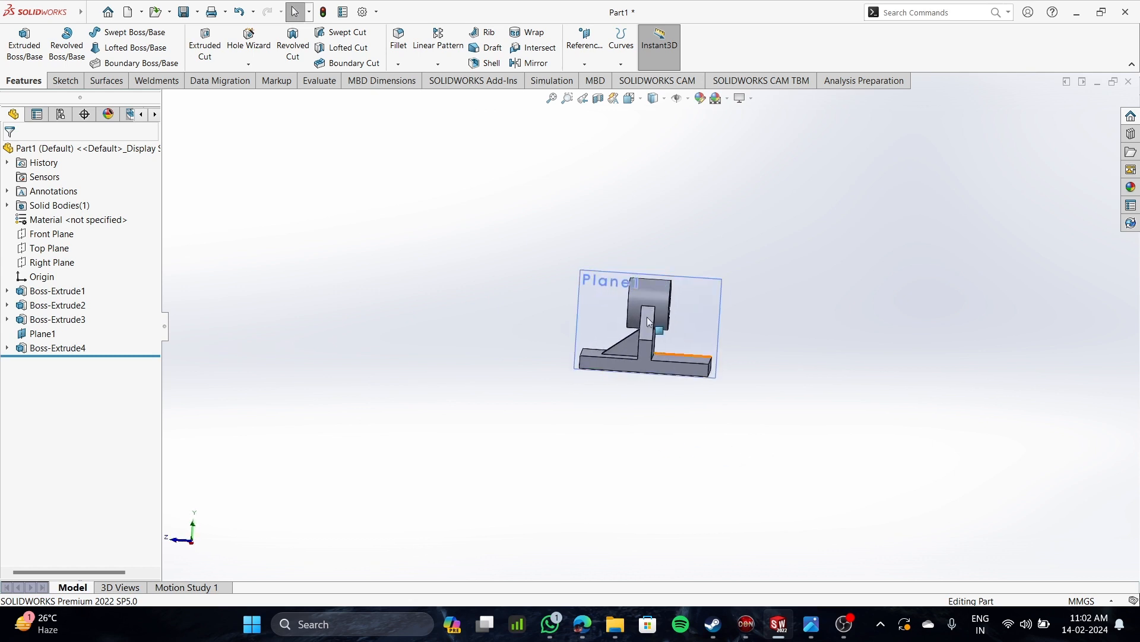
pyautogui.scroll(-4, 648, 321)
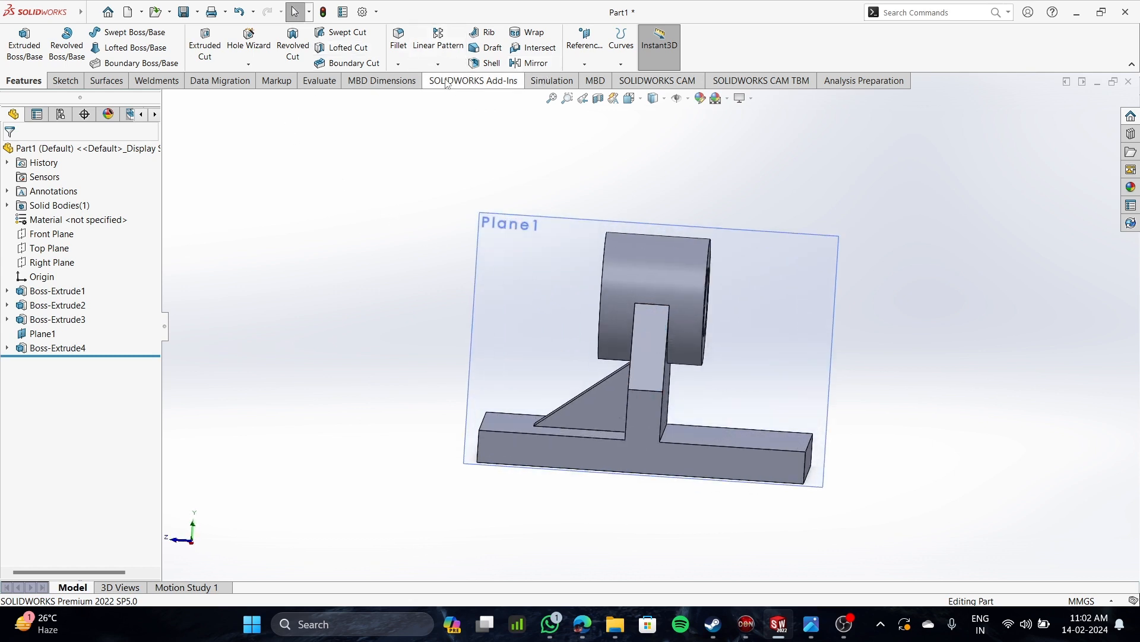
pyautogui.click(586, 65)
pyautogui.click(592, 81)
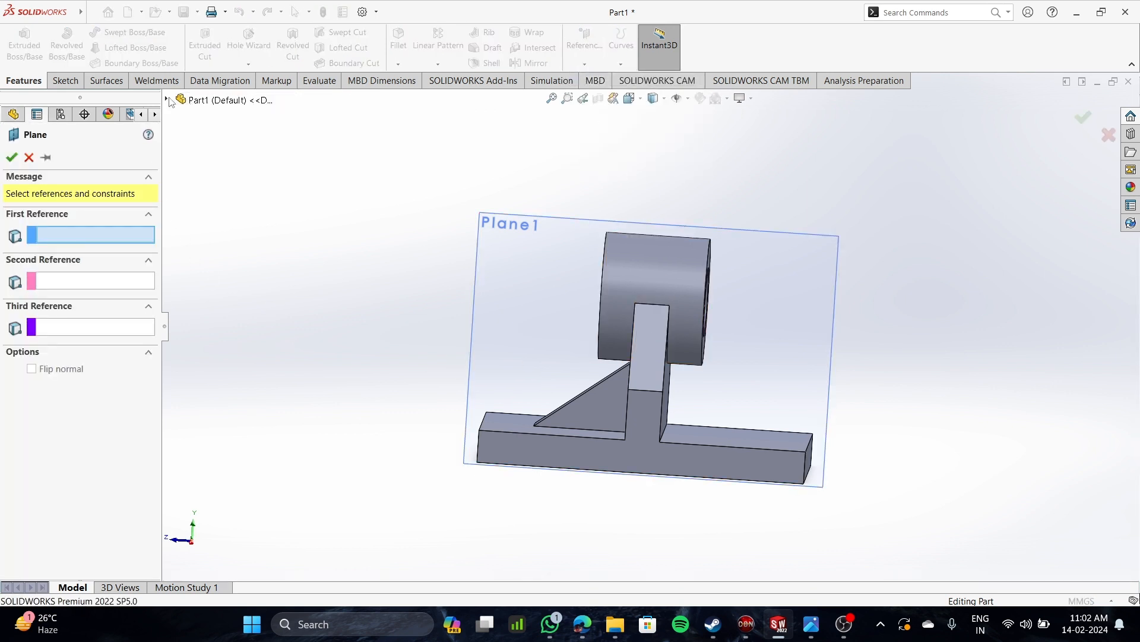
pyautogui.click(167, 100)
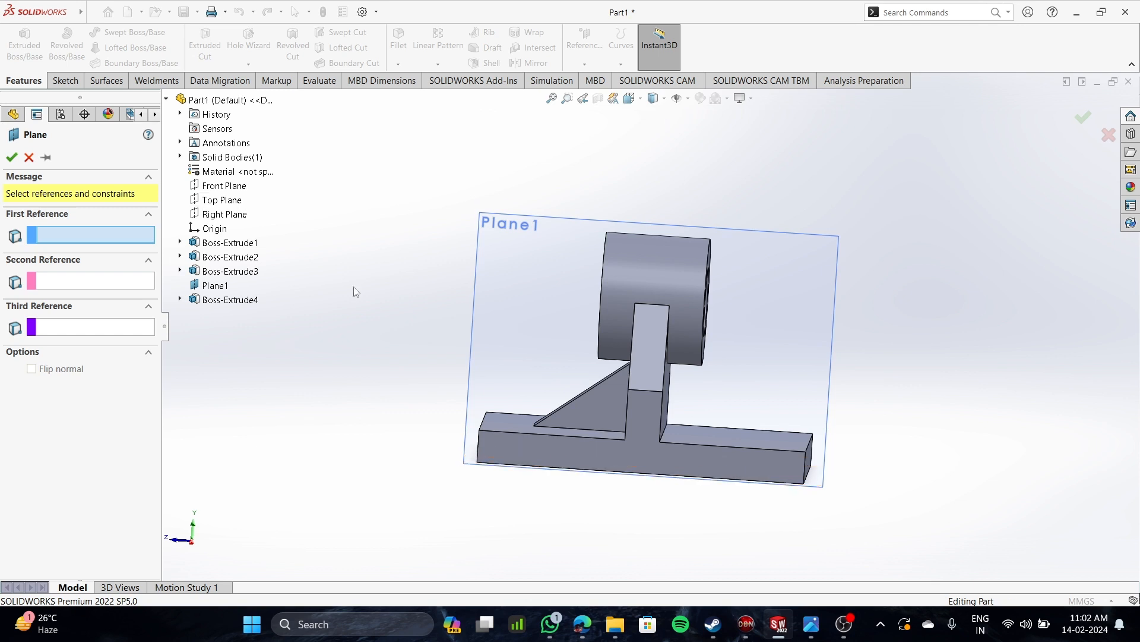
pyautogui.click(29, 158)
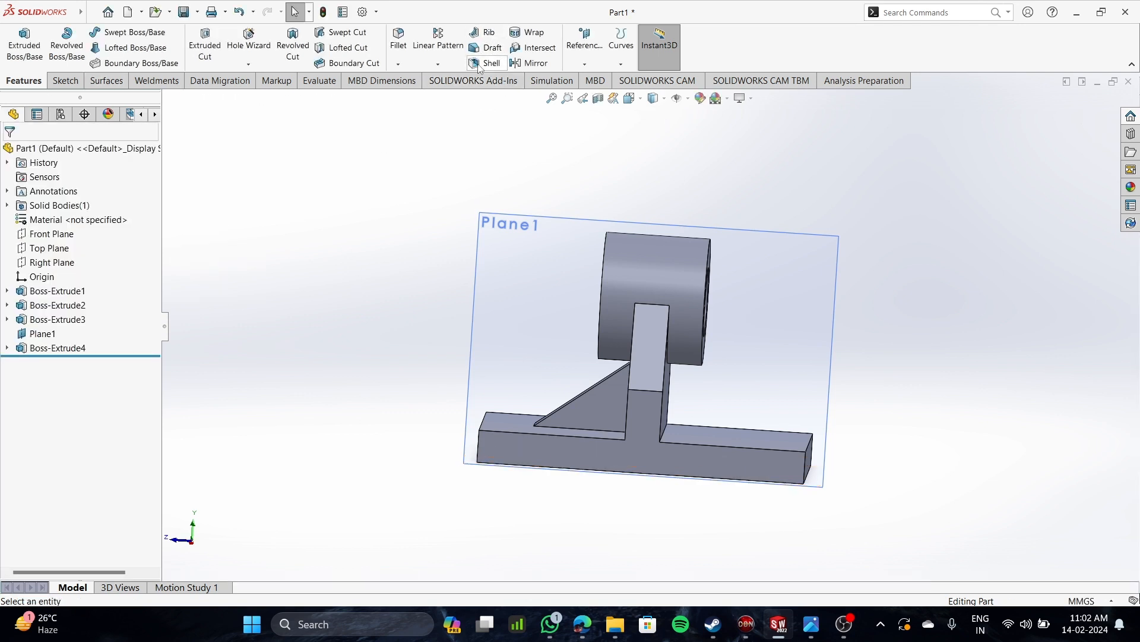
# Mirror the rib extrusion about the Front Plane, leaving the secondary mirror plane empty
pyautogui.click(531, 63)
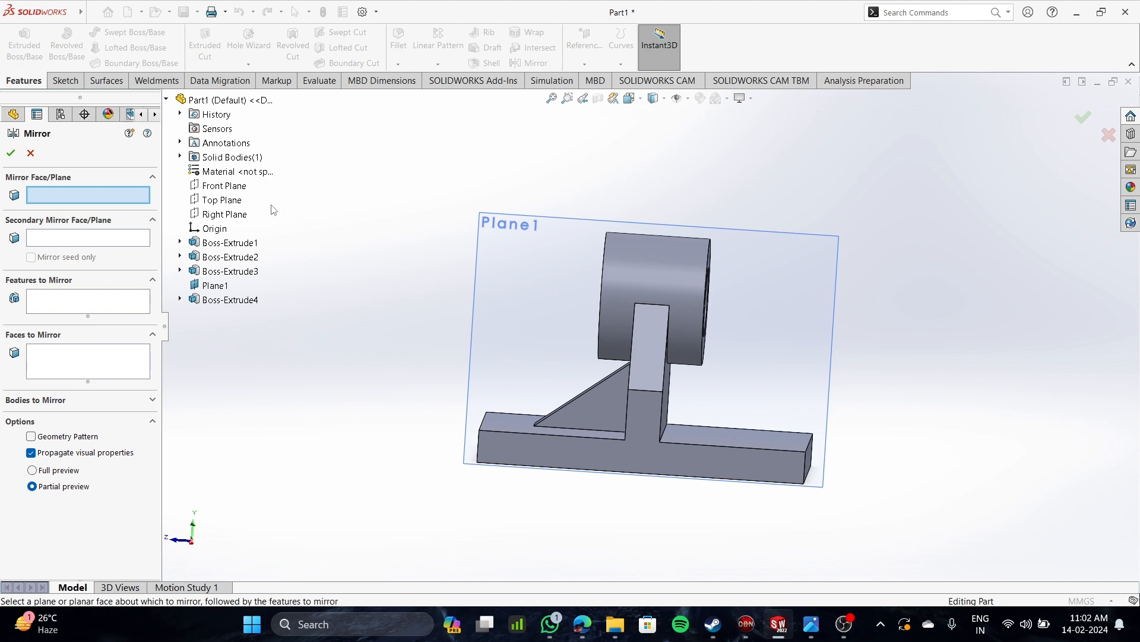
pyautogui.click(224, 185)
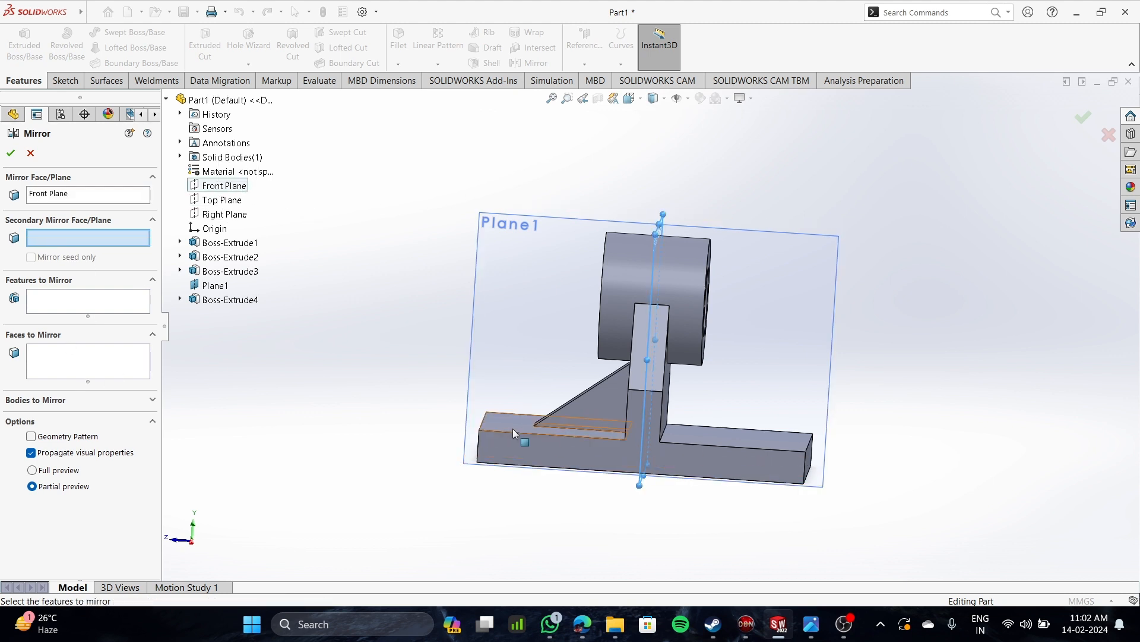
pyautogui.click(594, 415)
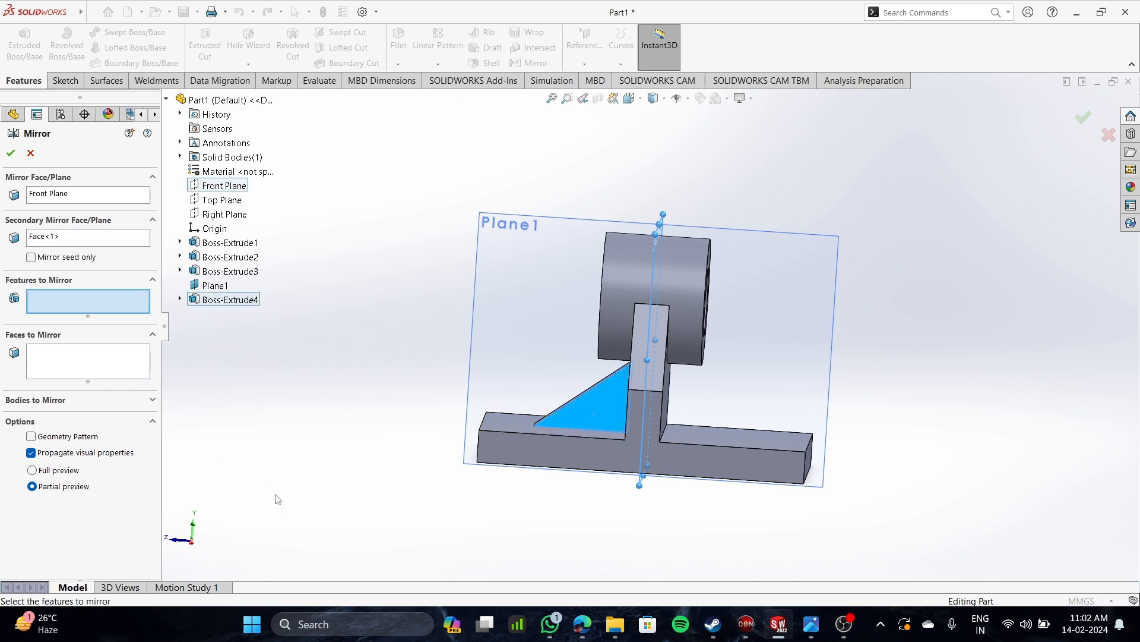
pyautogui.moveTo(363, 511); pyautogui.dragTo(376, 581, button='middle')
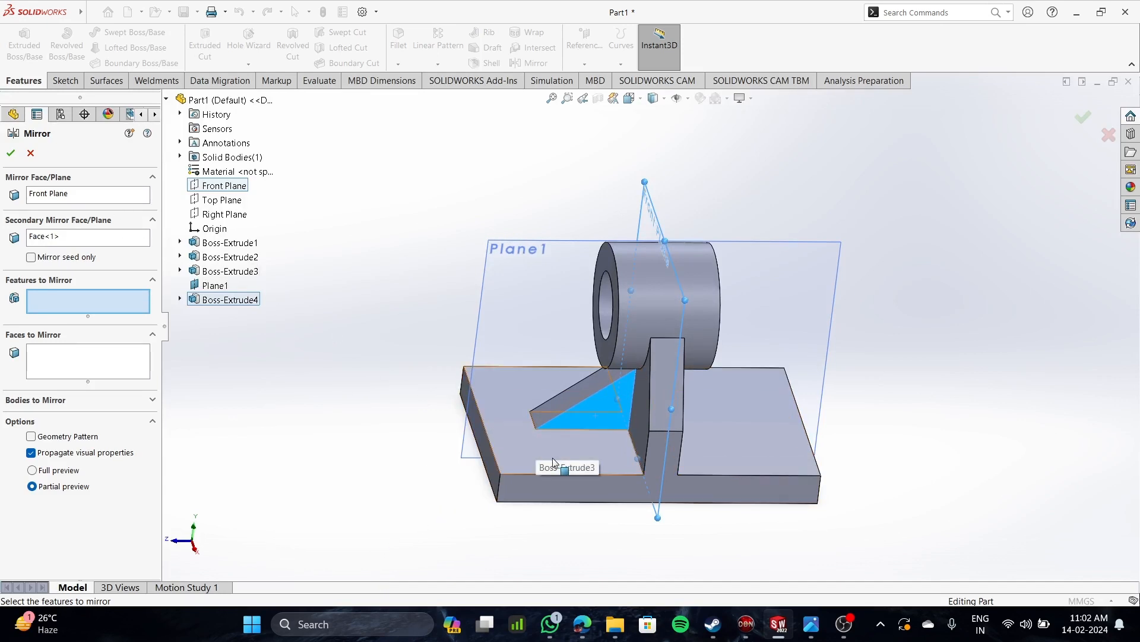
pyautogui.scroll(-2, 553, 462)
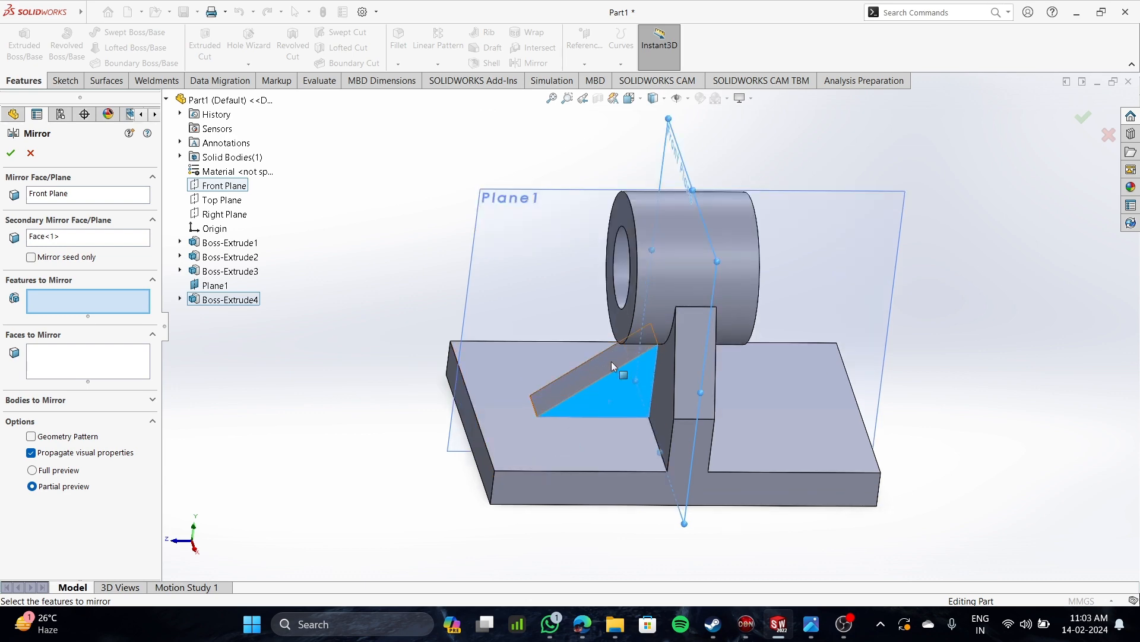
pyautogui.click(610, 362)
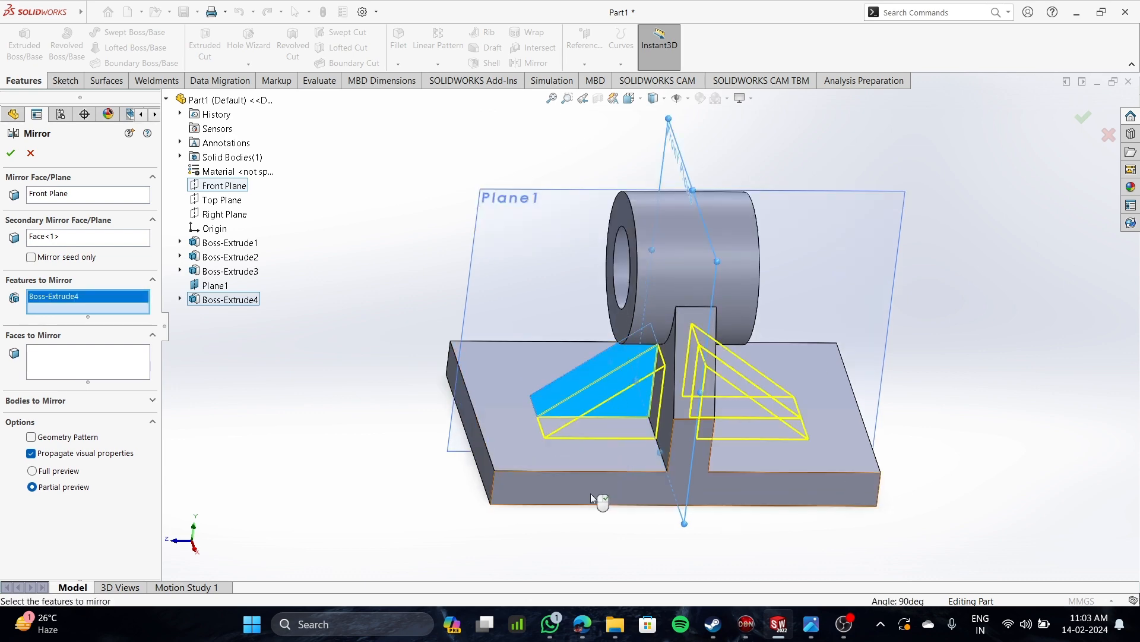
pyautogui.moveTo(587, 509); pyautogui.dragTo(483, 476, button='middle')
pyautogui.click(608, 394)
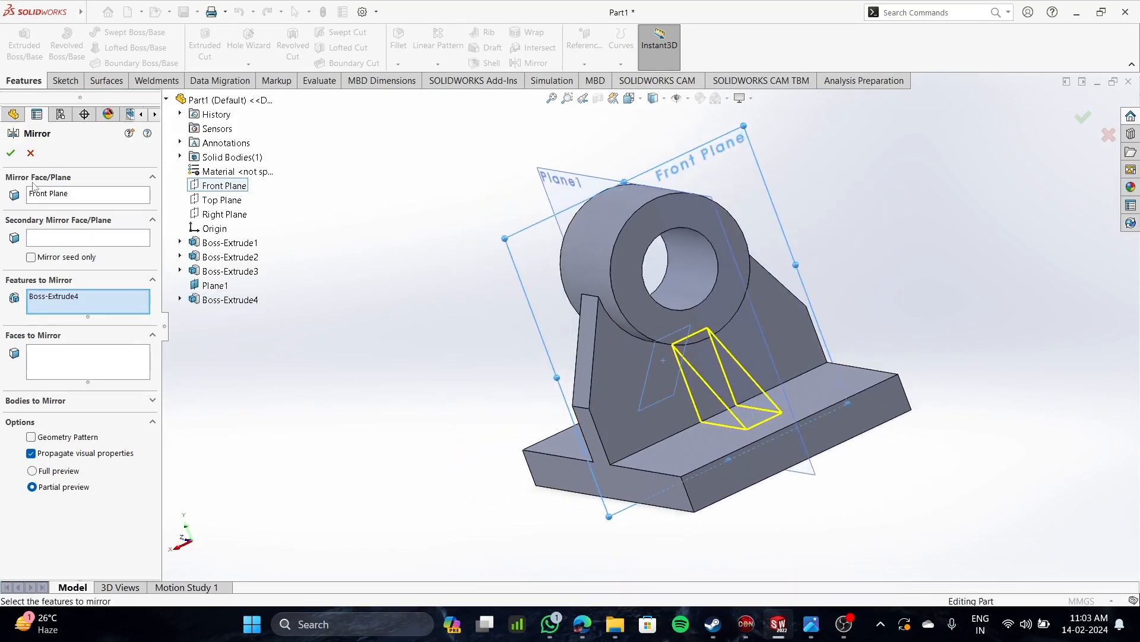
pyautogui.click(10, 153)
# Show the bracket in the isometric view and hide Plane1
pyautogui.moveTo(198, 303); pyautogui.dragTo(377, 362, button='middle')
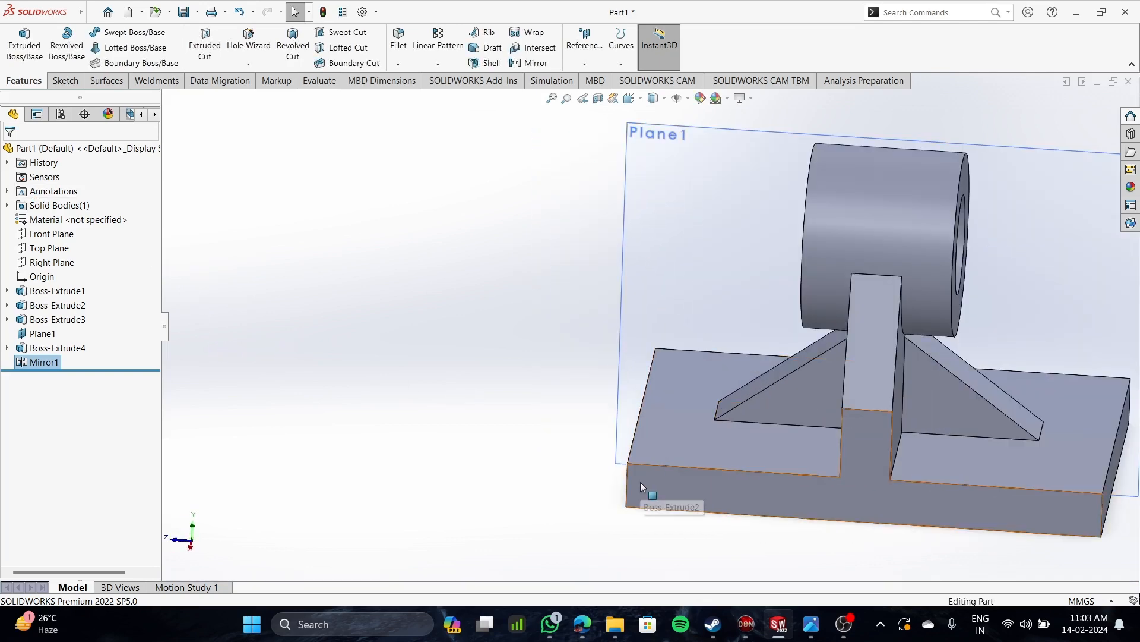
pyautogui.press('space')
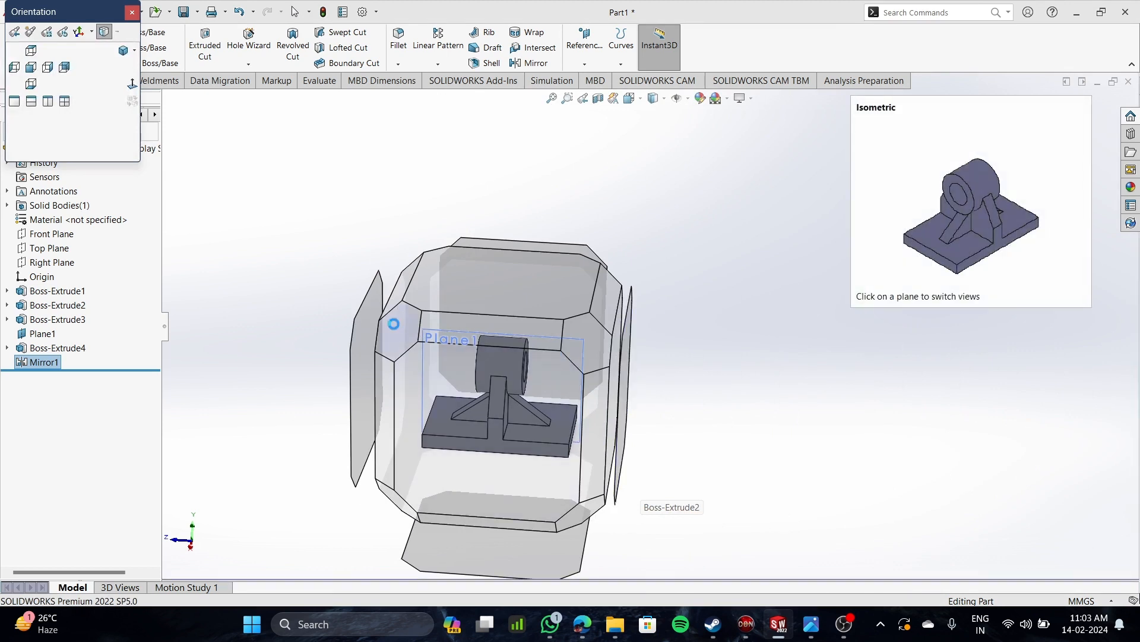
pyautogui.click(394, 328)
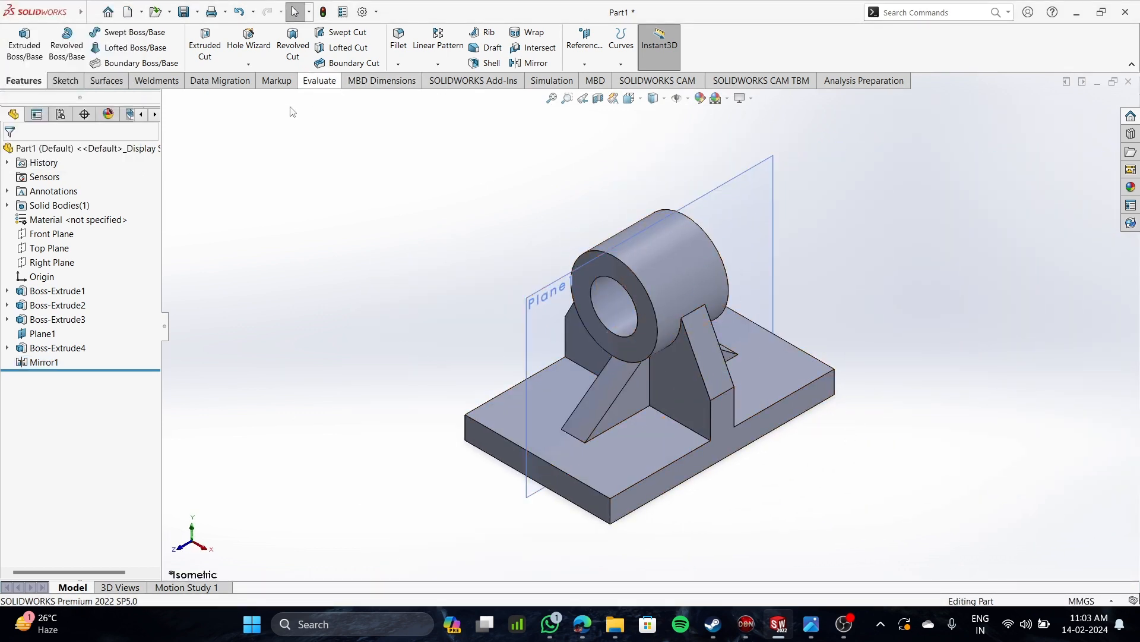
pyautogui.rightClick(542, 321)
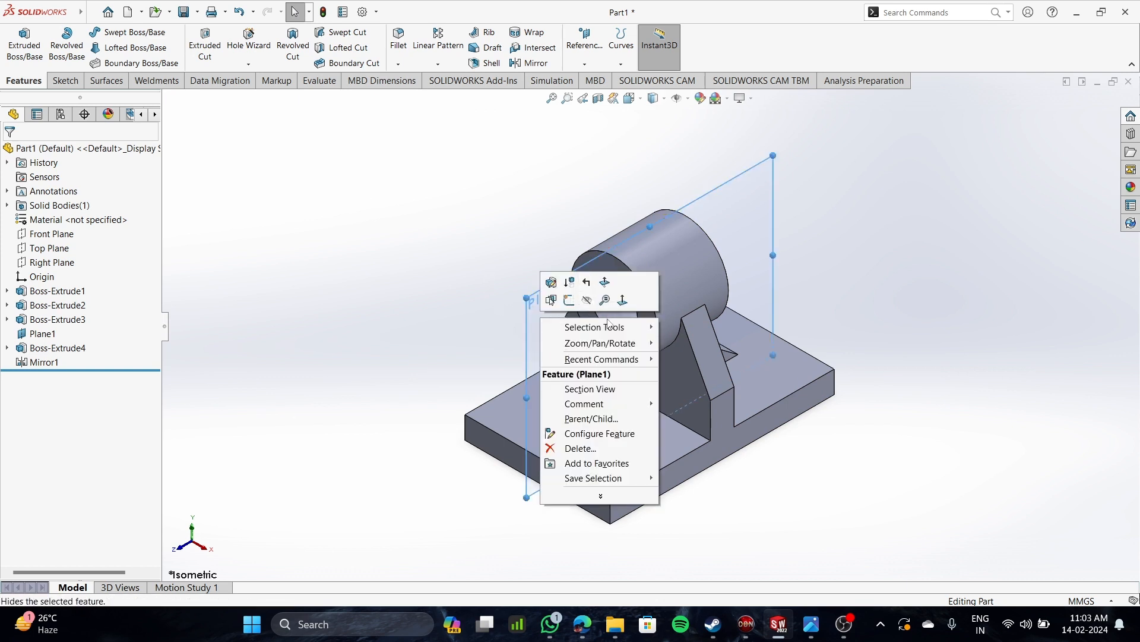
pyautogui.click(587, 300)
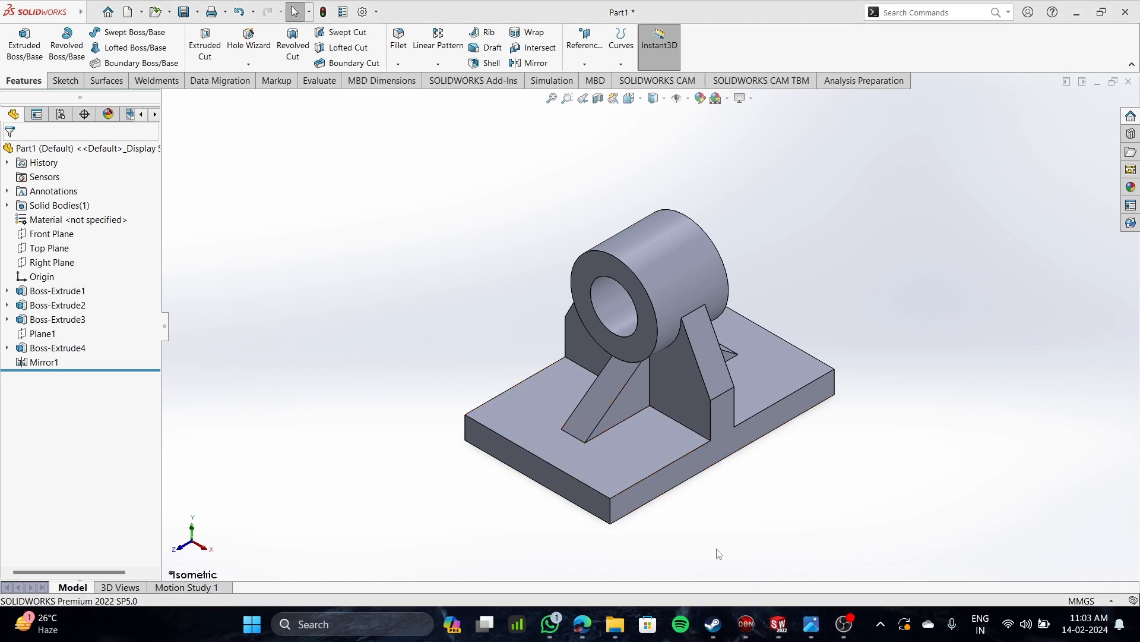
# Switch to the reference drawing in the image viewer and place it in a smaller window beside the model
pyautogui.click(812, 623)
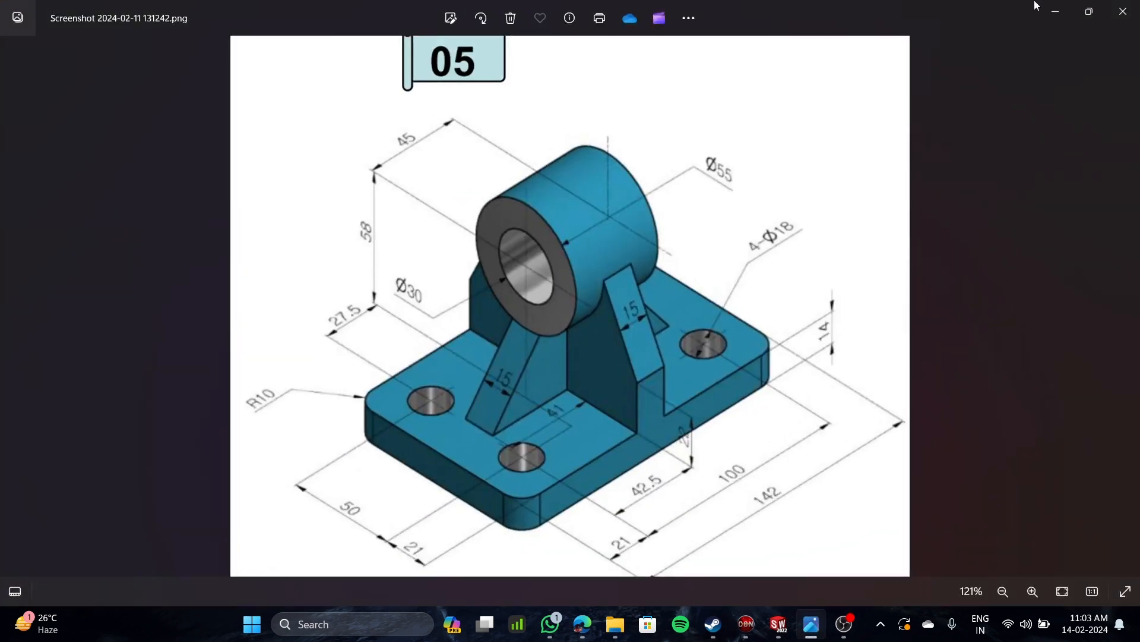
pyautogui.click(1091, 11)
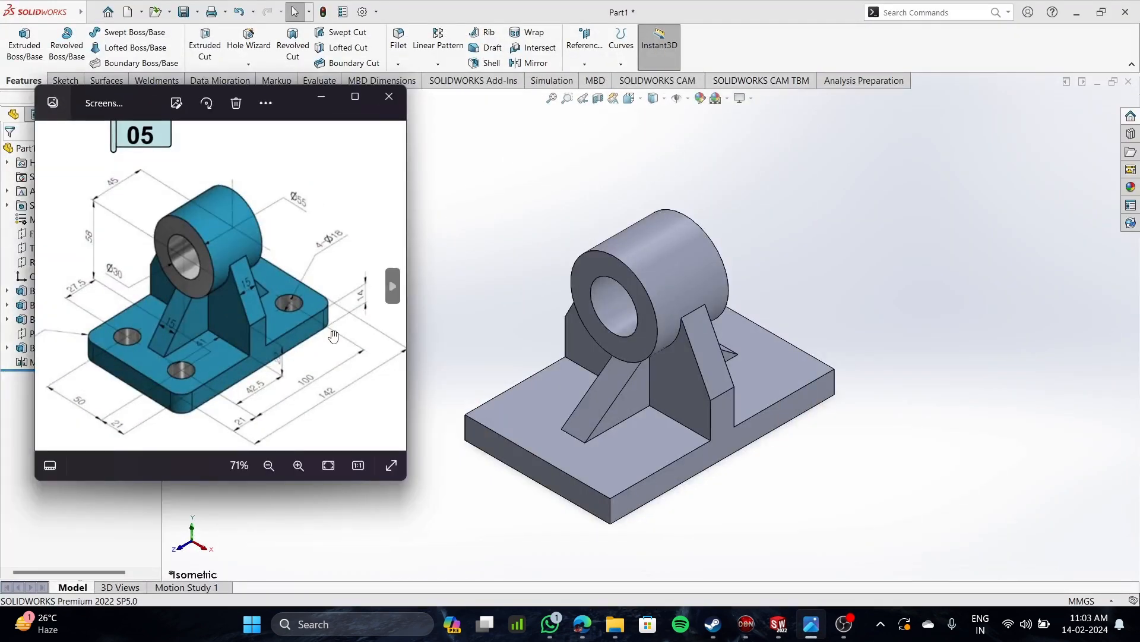
pyautogui.moveTo(145, 97); pyautogui.dragTo(130, 42)
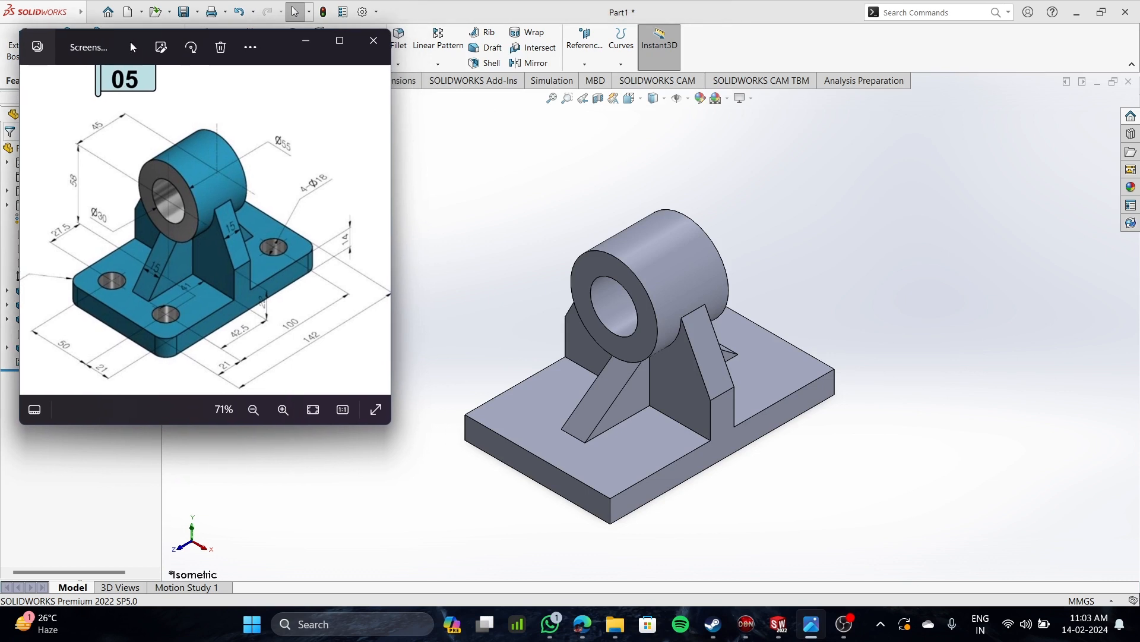